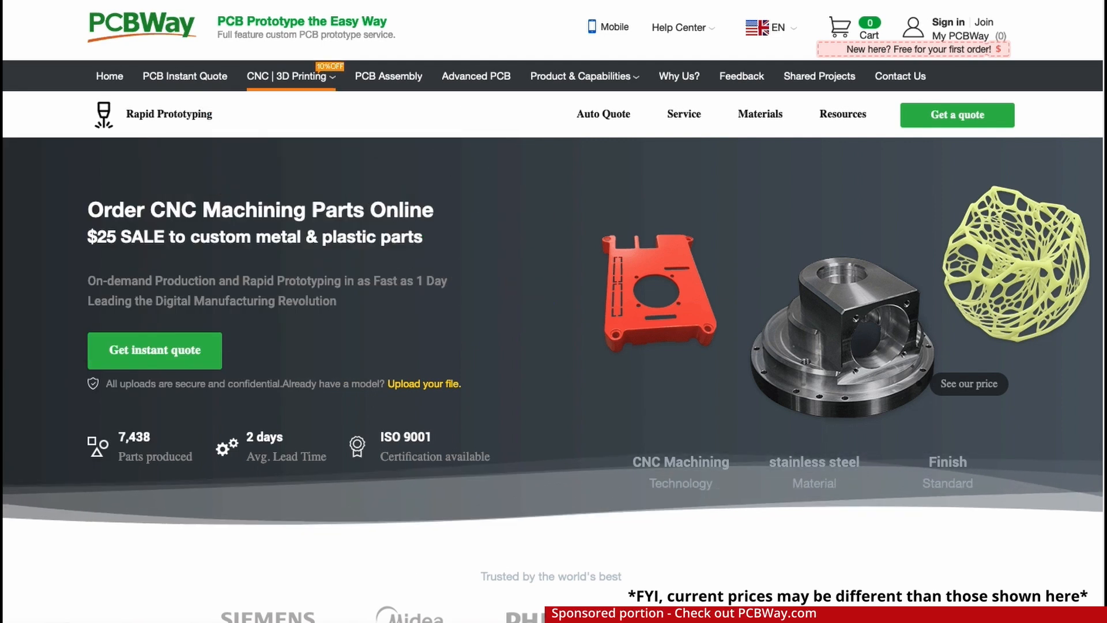
Step: Browse PCBWay's rapid prototyping services, its materials guide for 3D printing, sheet metal and injection molding, and its 3D printing capabilities
{"action": "scroll", "coordinate": [554, 312], "scroll_direction": "down", "scroll_amount": 3}
{"action": "scroll", "coordinate": [554, 312], "scroll_direction": "down", "scroll_amount": 6}
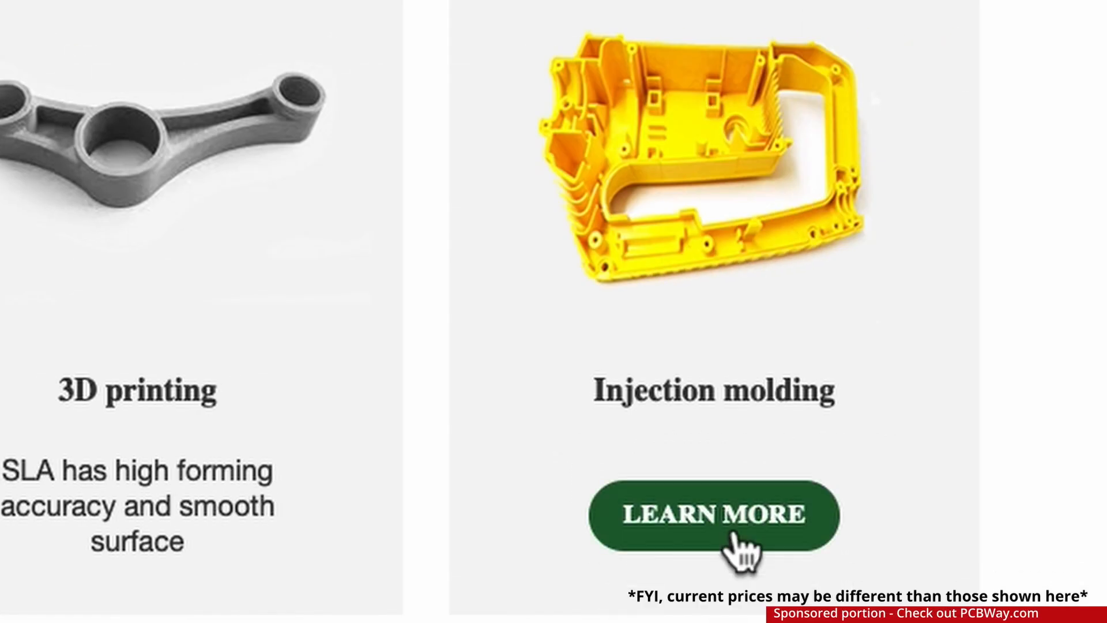
{"action": "left_click", "coordinate": [730, 533]}
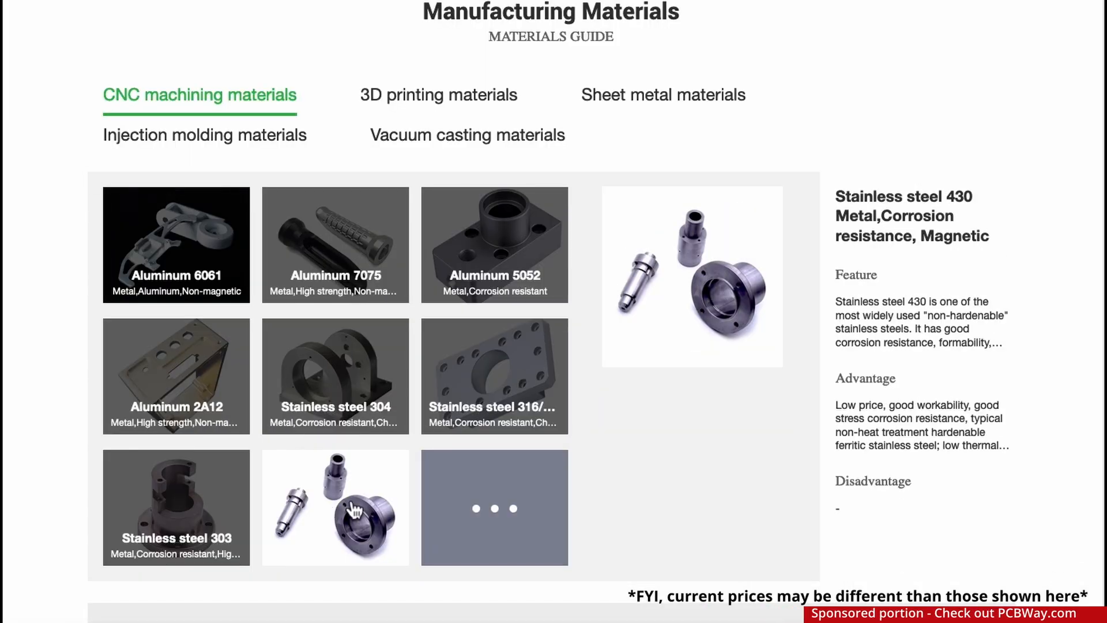
{"action": "left_click", "coordinate": [439, 94]}
{"action": "left_click", "coordinate": [634, 97]}
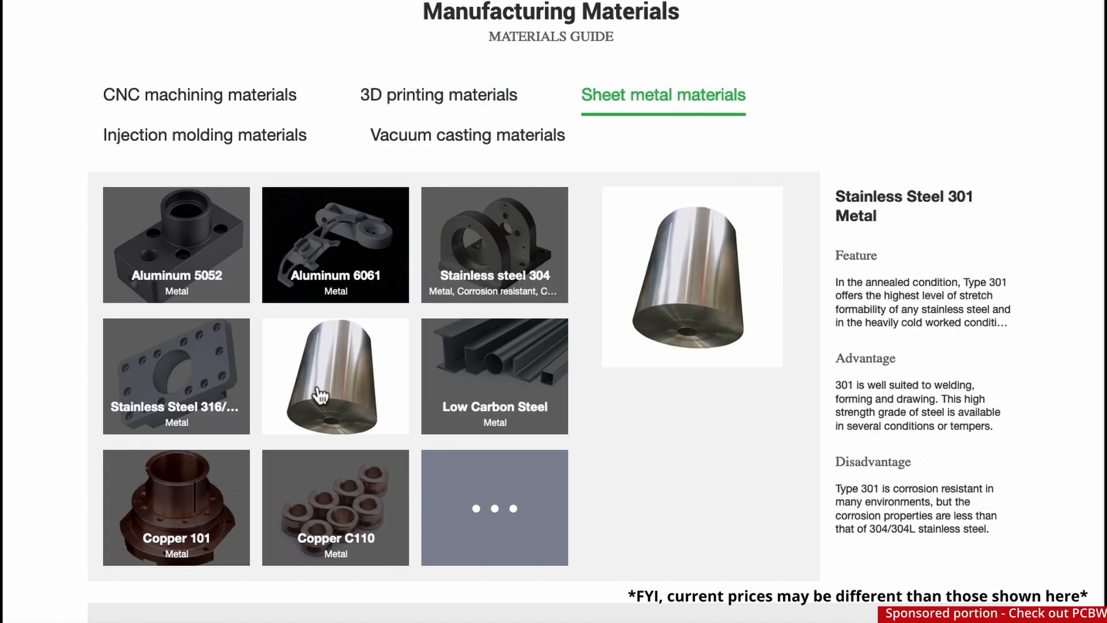
{"action": "left_click", "coordinate": [204, 135]}
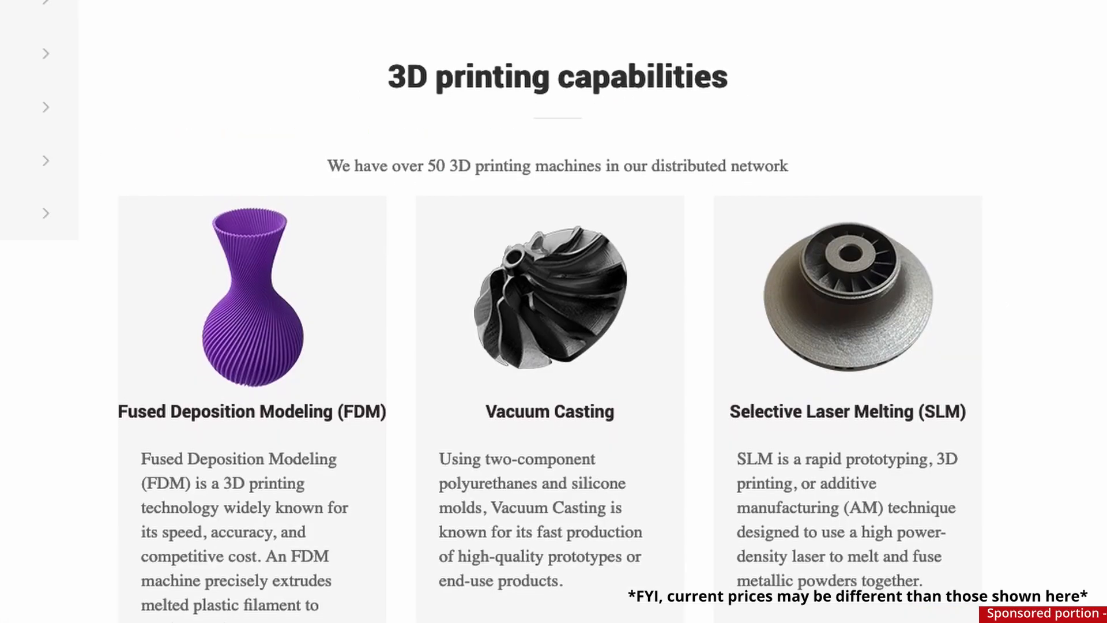
{"action": "scroll", "coordinate": [553, 311], "scroll_direction": "down", "scroll_amount": 3}
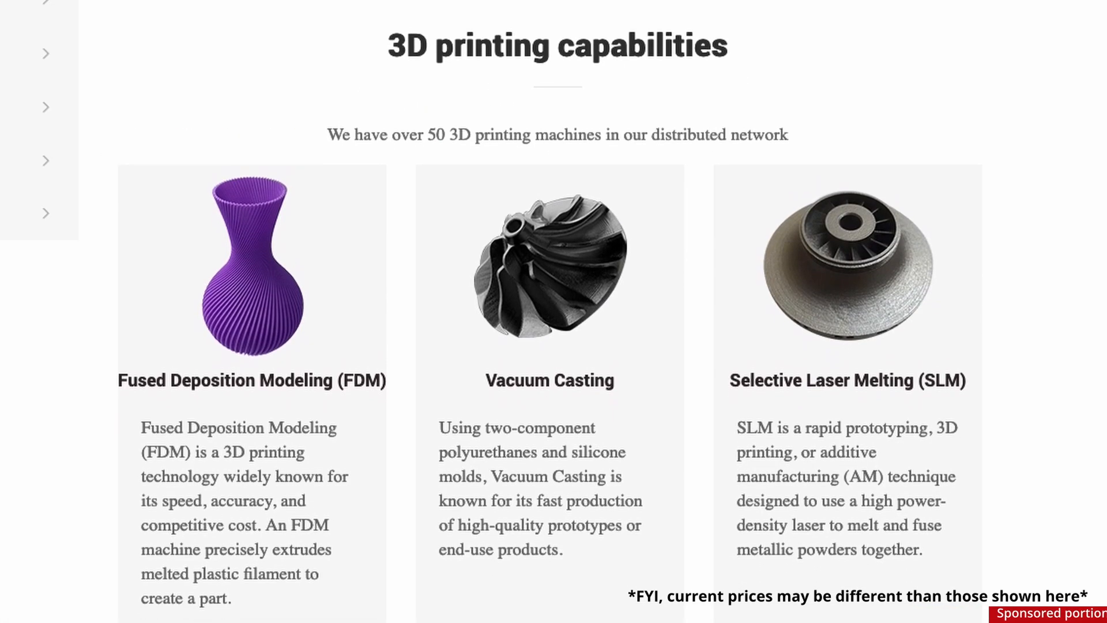
{"action": "scroll", "coordinate": [554, 312], "scroll_direction": "down", "scroll_amount": 2}
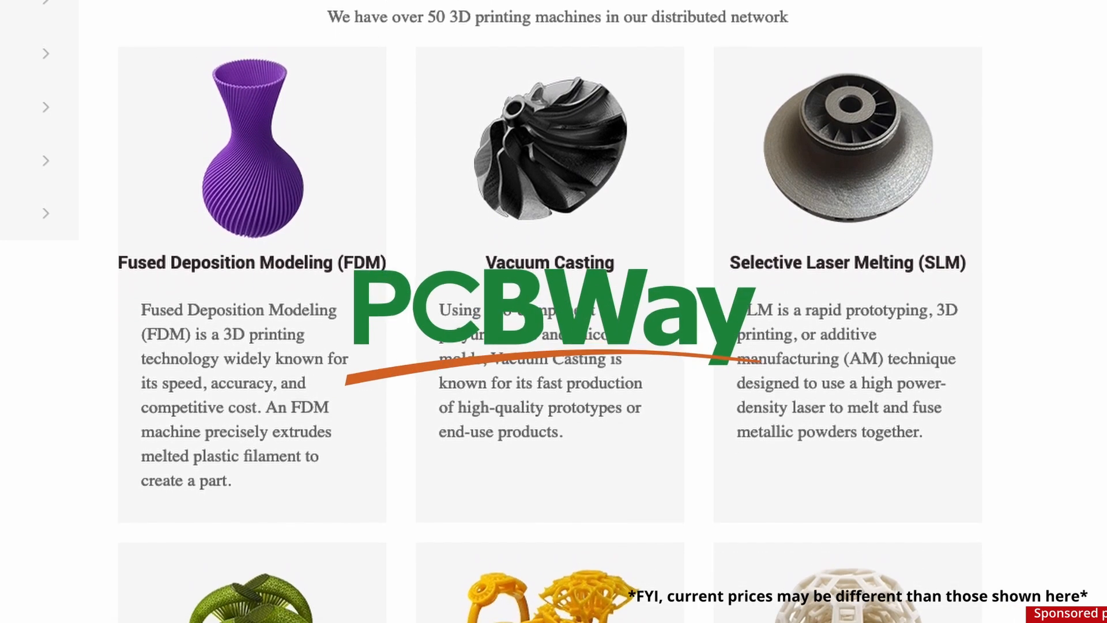
{"action": "scroll", "coordinate": [554, 312], "scroll_direction": "down", "scroll_amount": 1}
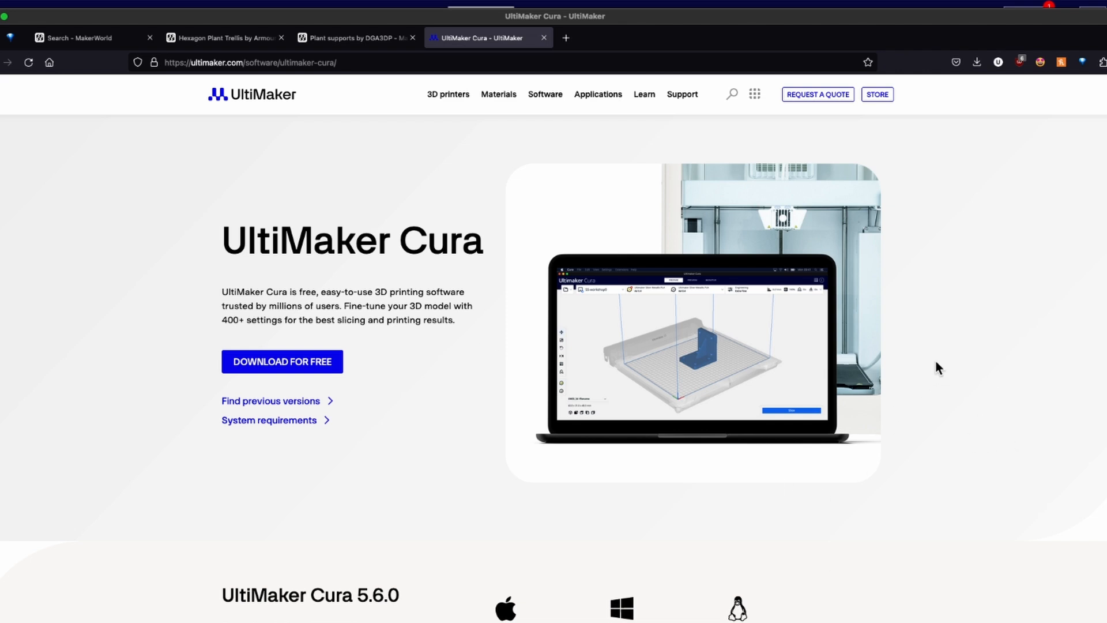
Step: Look over the UltiMaker Cura download page and the installers offered for Mac OS, Windows and Linux
{"action": "scroll", "coordinate": [939, 377], "scroll_direction": "down", "scroll_amount": 3}
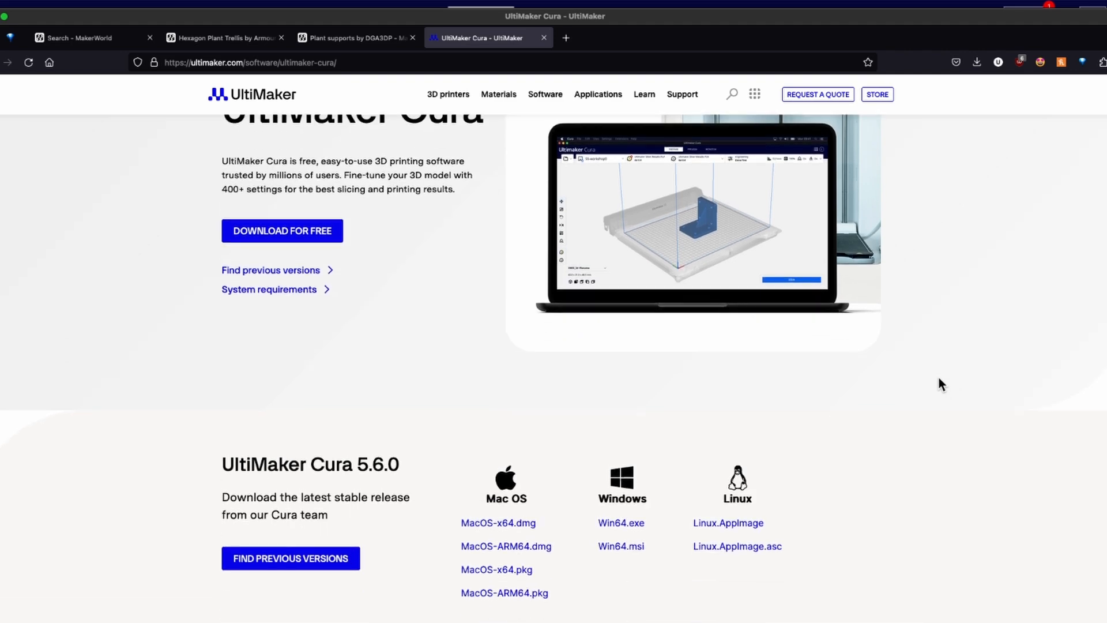
{"action": "scroll", "coordinate": [939, 378], "scroll_direction": "down", "scroll_amount": 2}
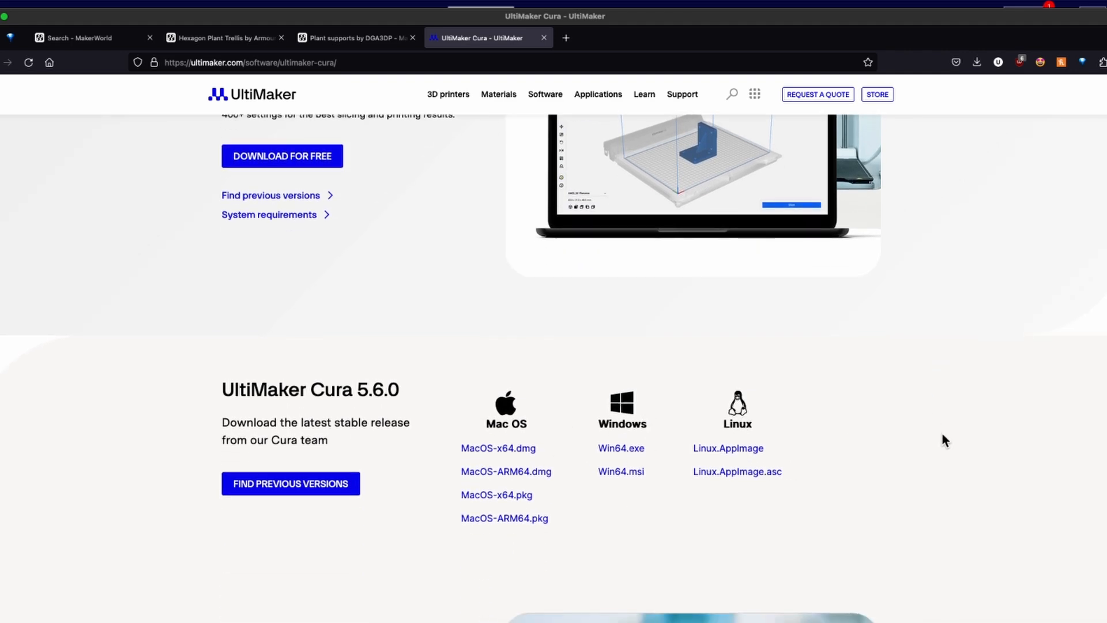
{"action": "scroll", "coordinate": [942, 433], "scroll_direction": "up", "scroll_amount": 4}
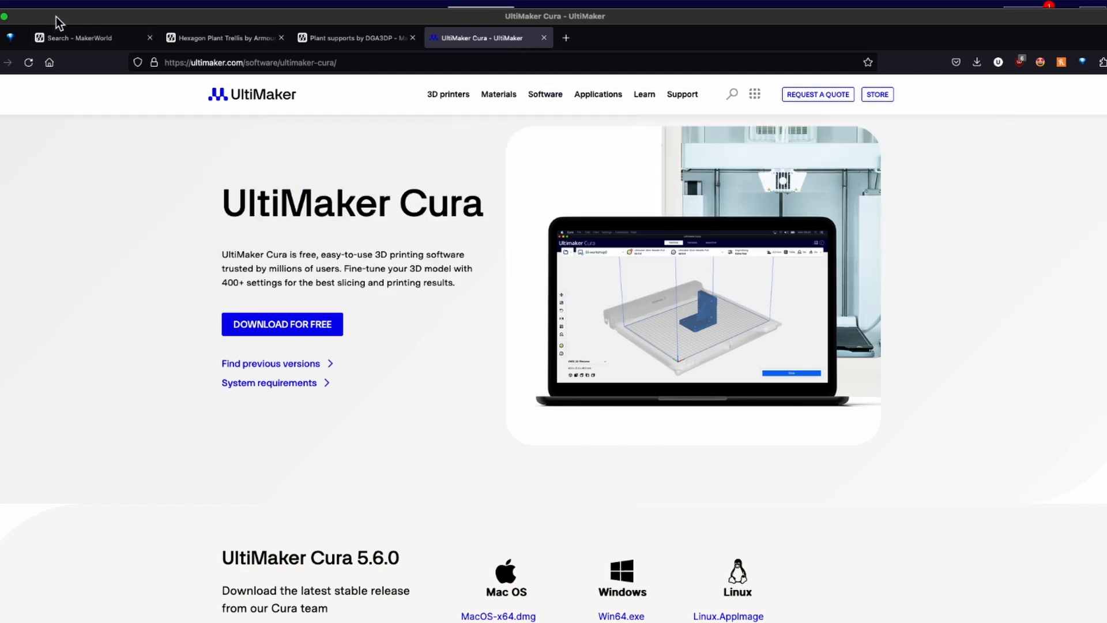
Step: Switch to UltiMaker Cura and start adding a new printer of the Non UltiMaker type
{"action": "left_click_drag", "start_coordinate": [56, 20], "coordinate": [20, 621]}
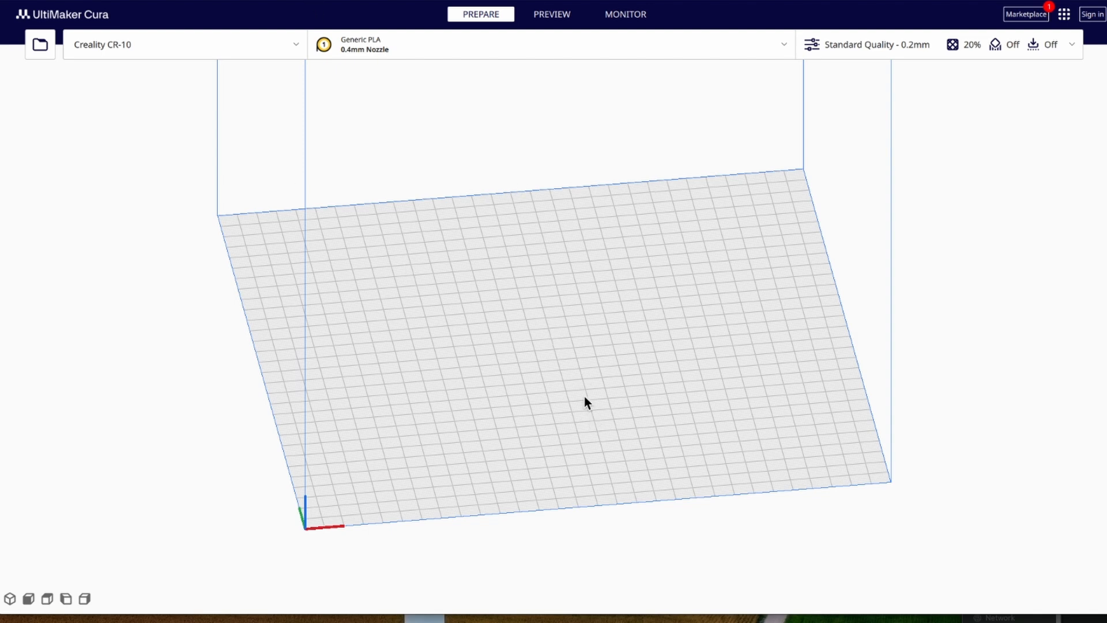
{"action": "right_click_drag", "start_coordinate": [724, 360], "coordinate": [403, 240]}
{"action": "right_click_drag", "start_coordinate": [704, 461], "coordinate": [488, 367]}
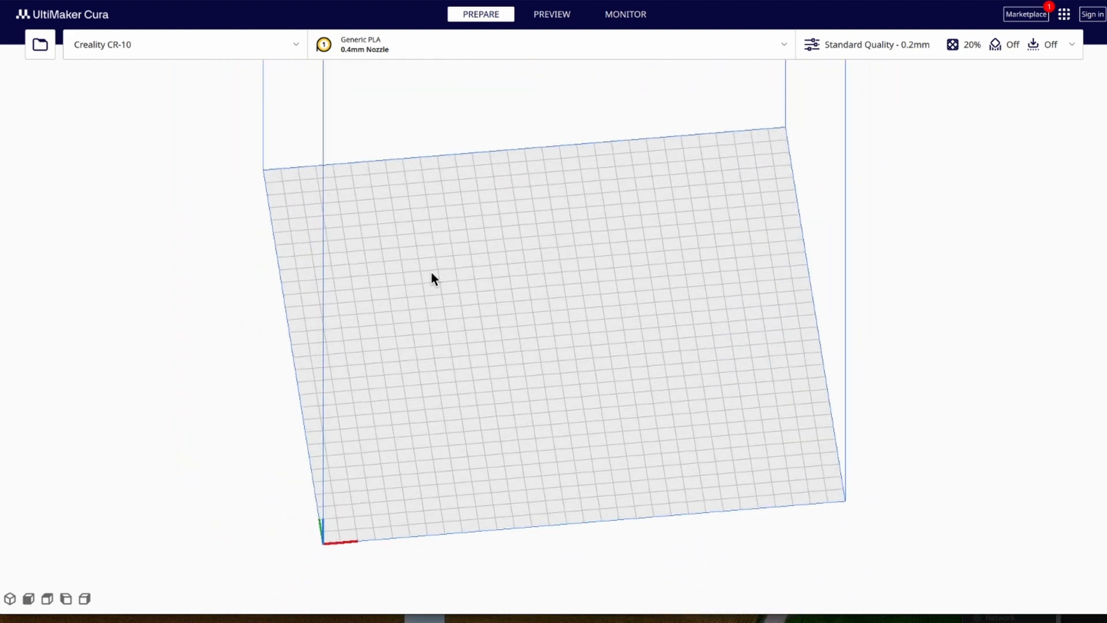
{"action": "left_click", "coordinate": [296, 46]}
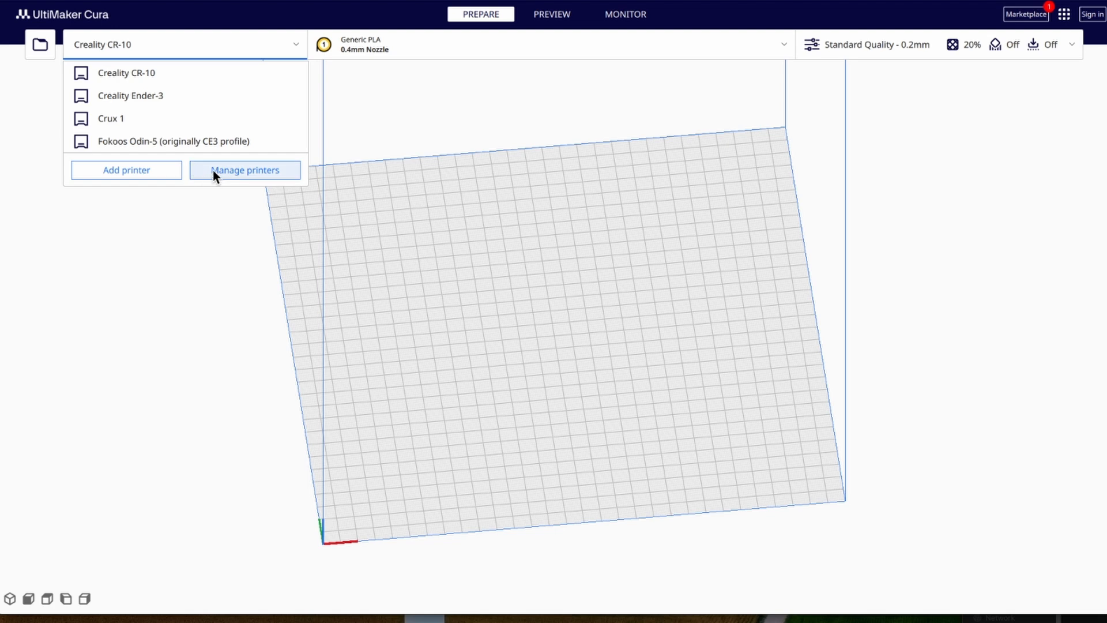
{"action": "left_click", "coordinate": [126, 169]}
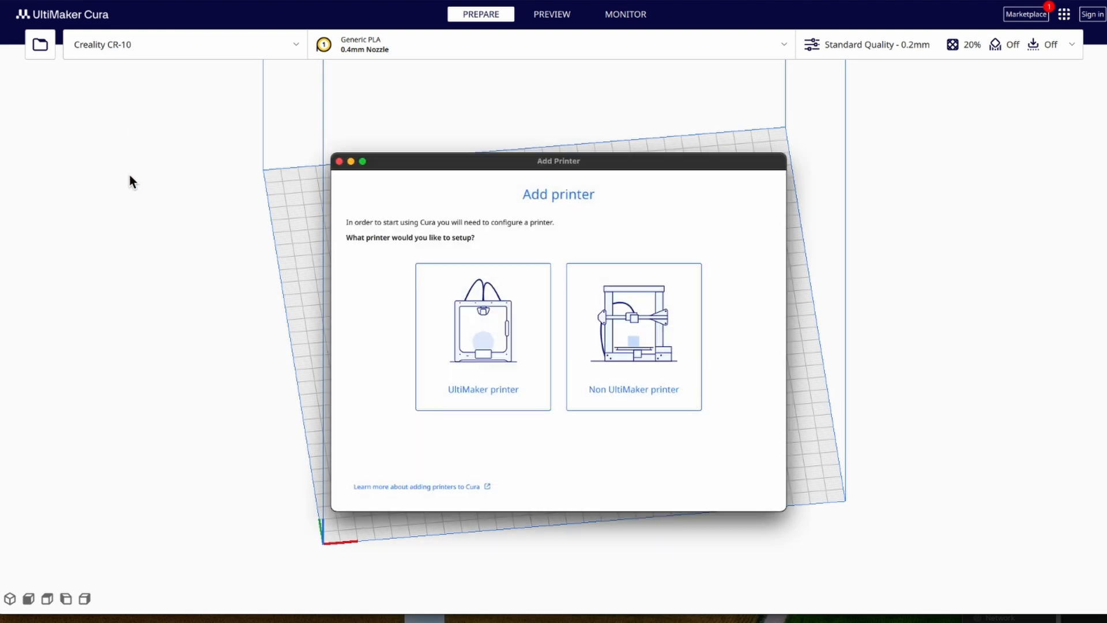
{"action": "left_click", "coordinate": [654, 395]}
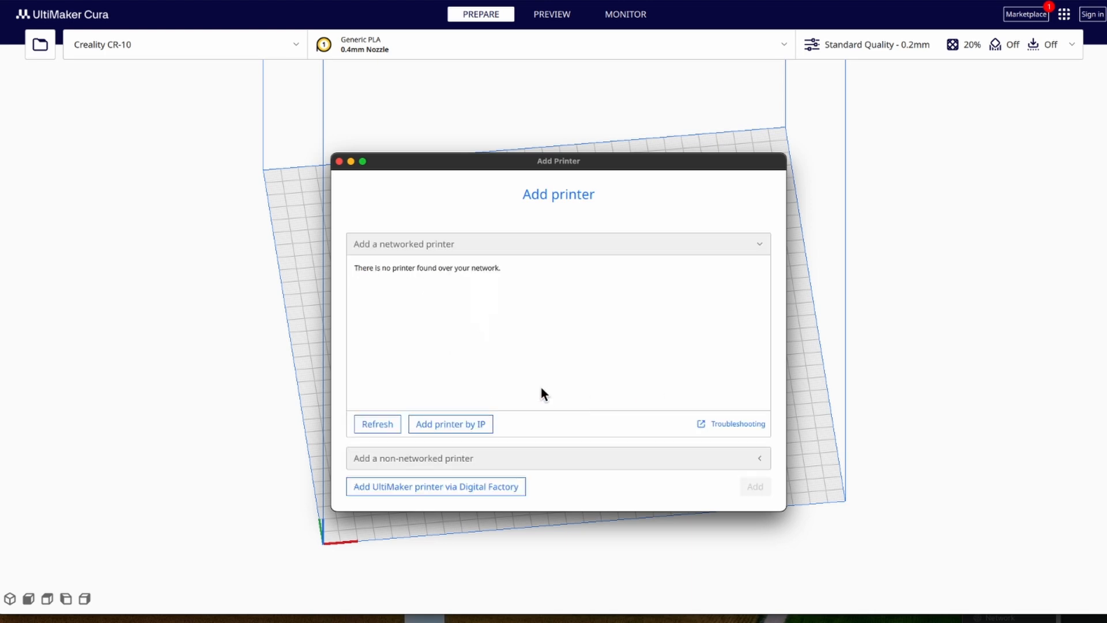
Step: Add the non-networked Creality Ender-3 V3 SE from the Creality3D list, accepting its default machine settings
{"action": "left_click", "coordinate": [456, 458]}
{"action": "scroll", "coordinate": [456, 392], "scroll_direction": "down", "scroll_amount": 10}
{"action": "scroll", "coordinate": [455, 373], "scroll_direction": "up", "scroll_amount": 3}
{"action": "scroll", "coordinate": [474, 374], "scroll_direction": "down", "scroll_amount": 3}
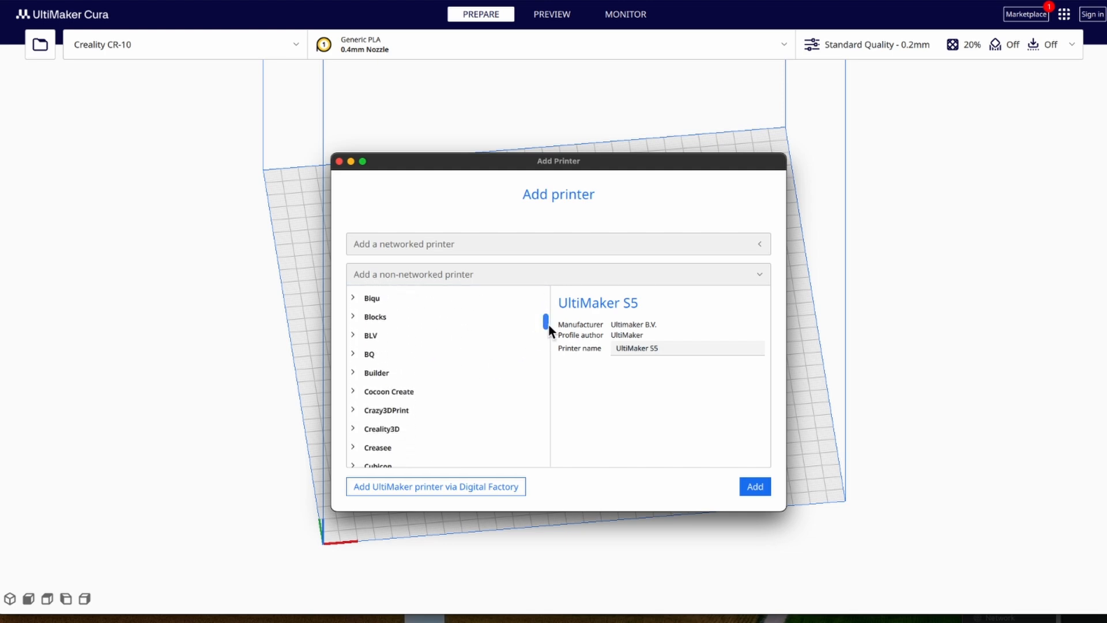
{"action": "left_click", "coordinate": [381, 429]}
{"action": "scroll", "coordinate": [501, 430], "scroll_direction": "down", "scroll_amount": 1}
{"action": "scroll", "coordinate": [496, 427], "scroll_direction": "down", "scroll_amount": 5}
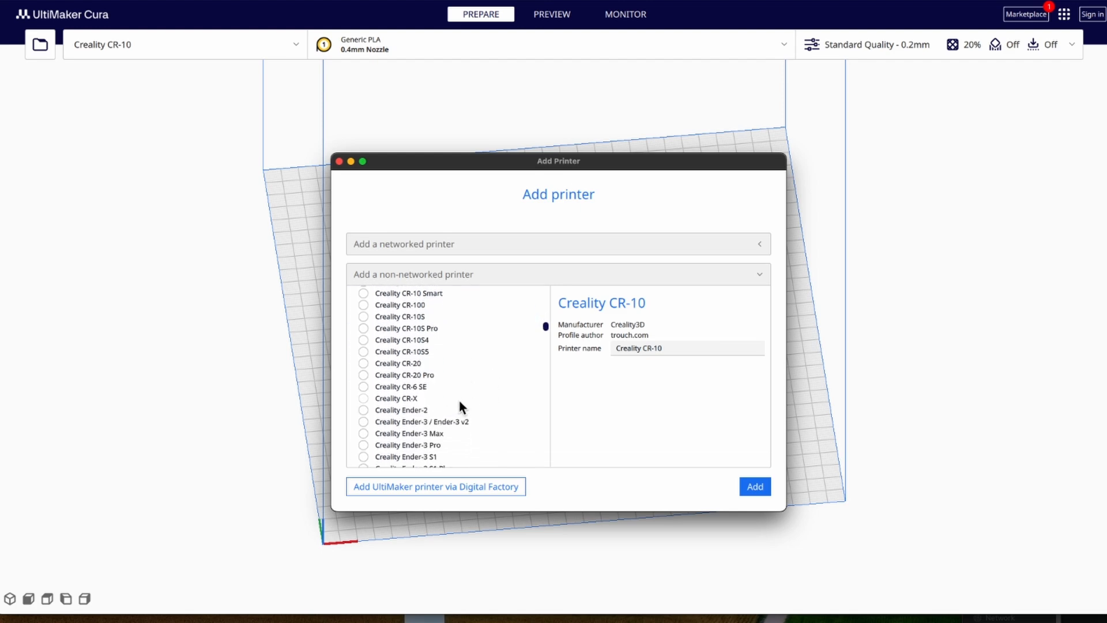
{"action": "scroll", "coordinate": [459, 439], "scroll_direction": "down", "scroll_amount": 3}
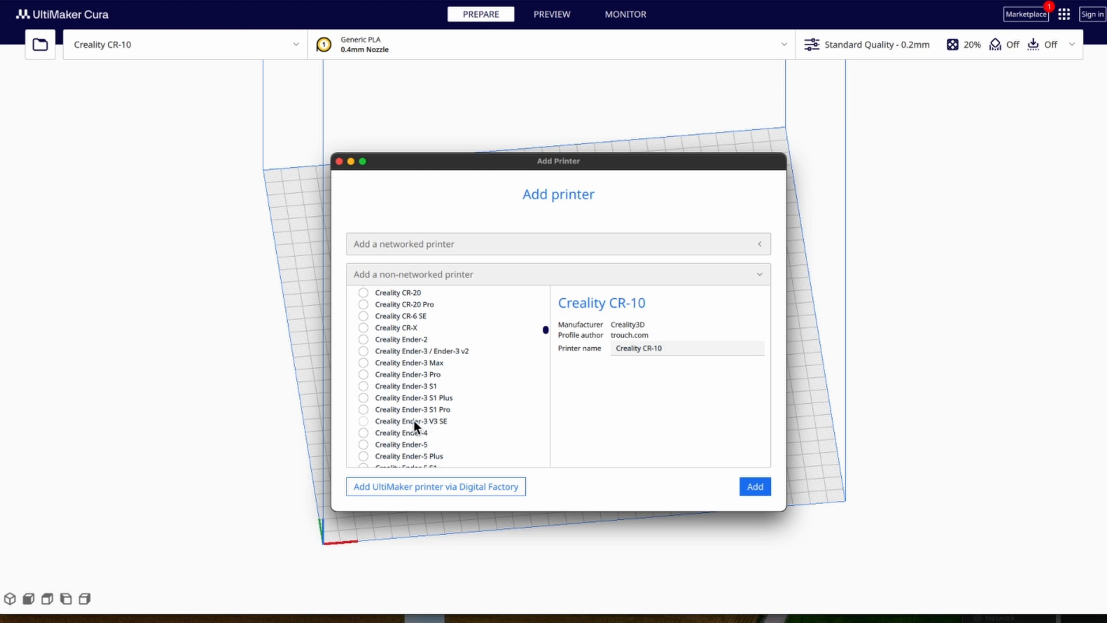
{"action": "left_click", "coordinate": [415, 423]}
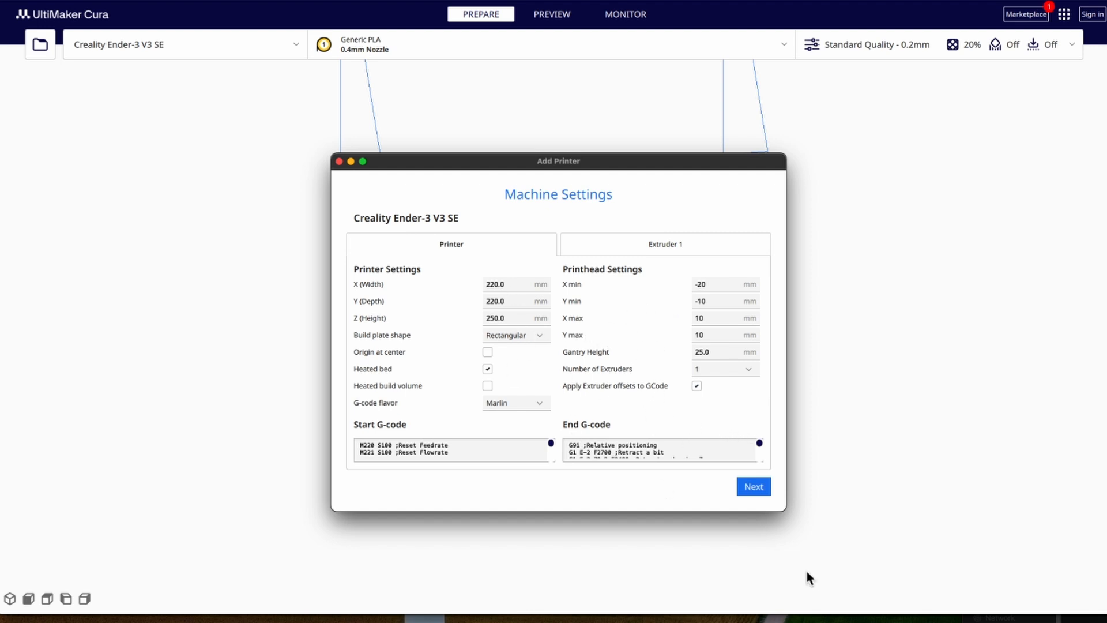
{"action": "left_click_drag", "start_coordinate": [786, 511], "coordinate": [827, 617]}
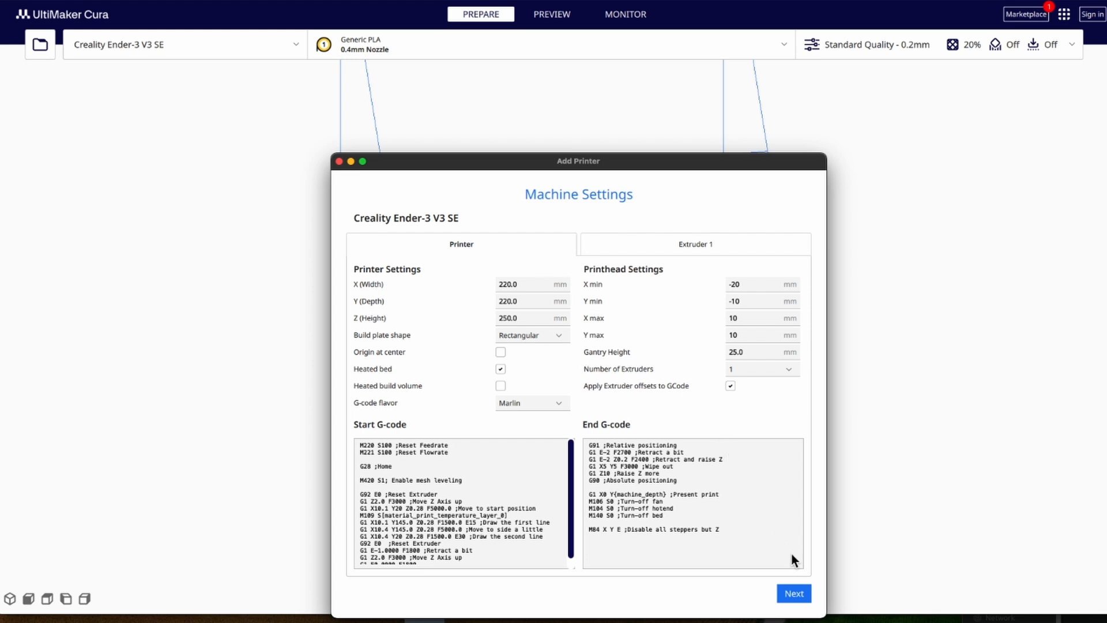
{"action": "left_click", "coordinate": [795, 594]}
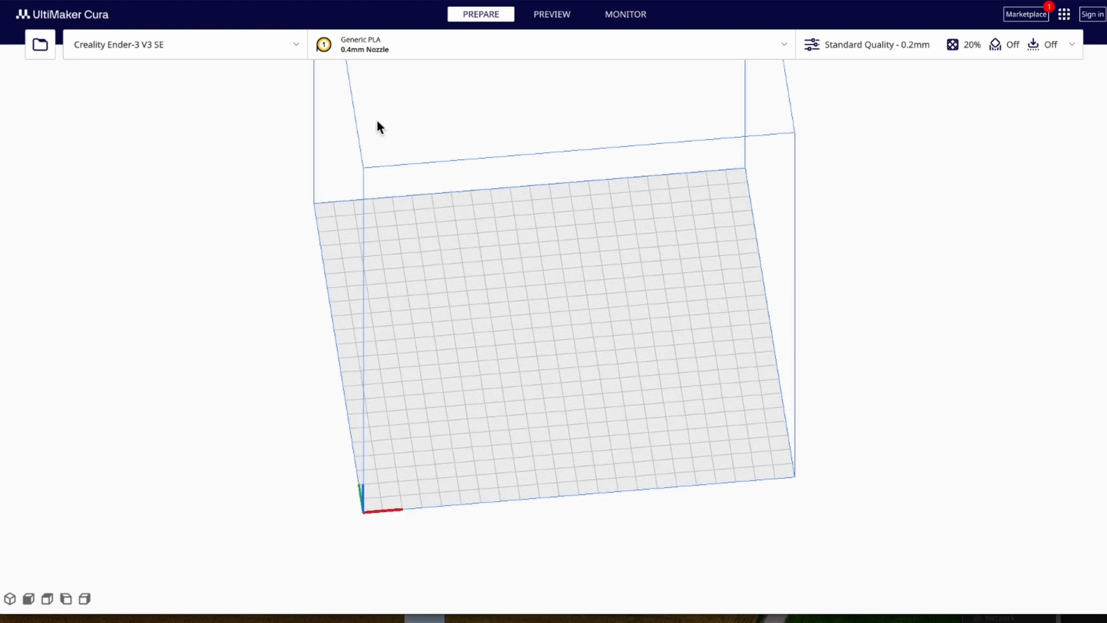
Step: Check the material and nozzle size configured for the Ender-3 V3 SE
{"action": "left_click", "coordinate": [398, 48]}
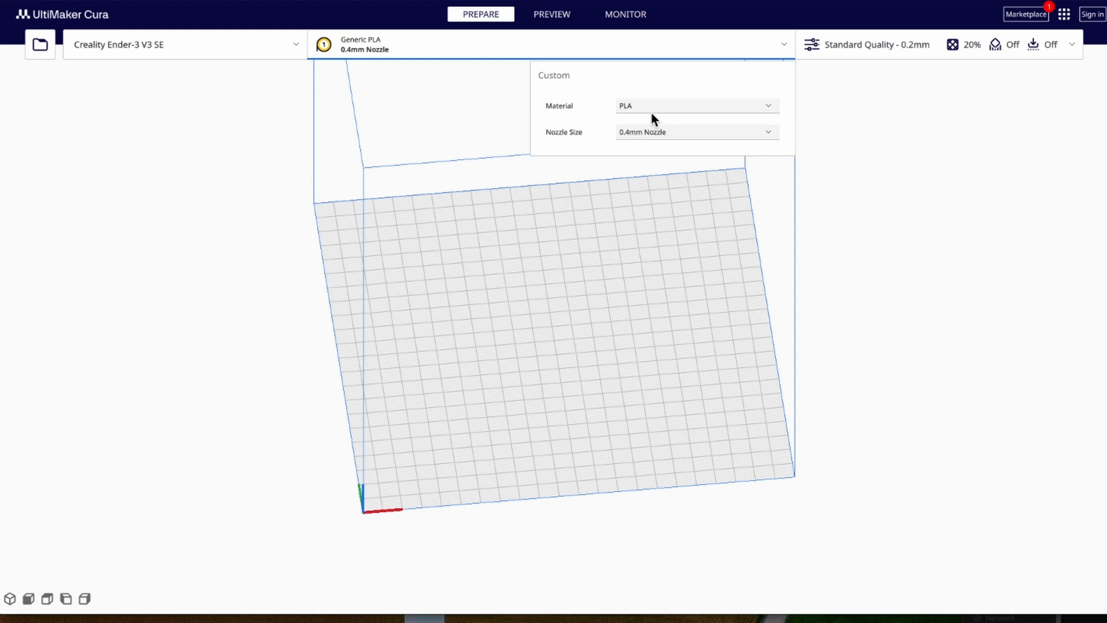
{"action": "left_click", "coordinate": [492, 112]}
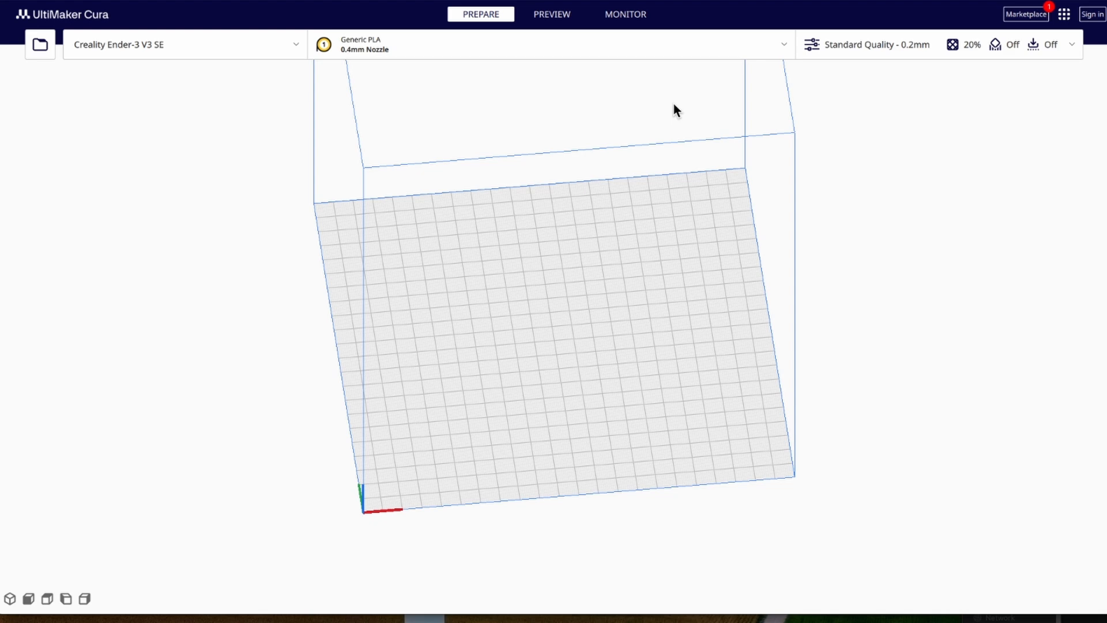
{"action": "scroll", "coordinate": [658, 279], "scroll_direction": "up", "scroll_amount": 2}
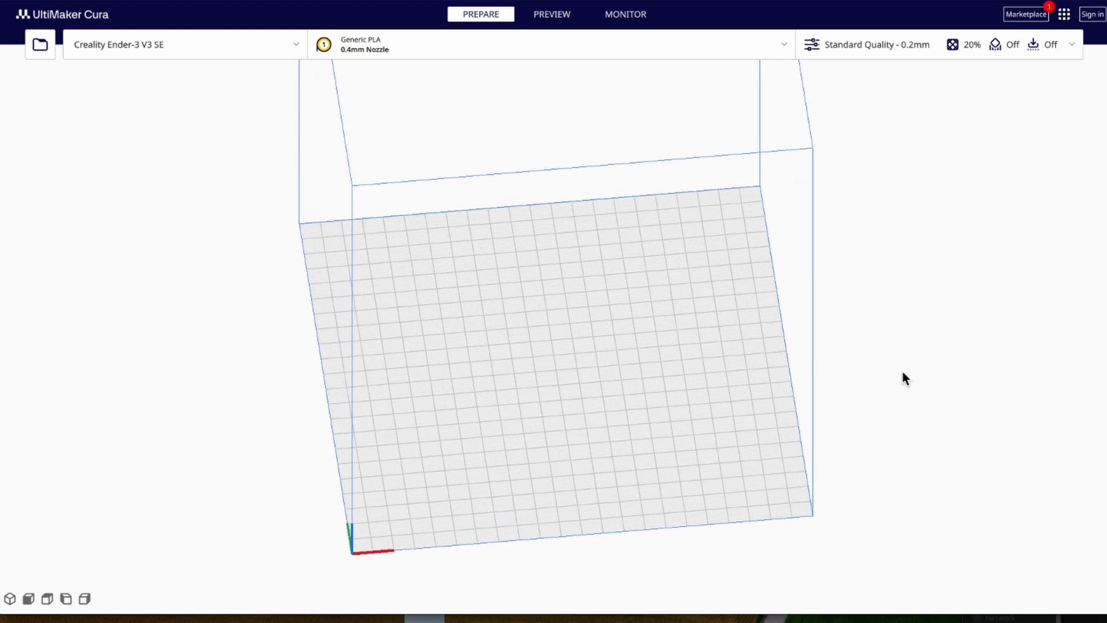
Step: Import the DumPro9 TOP V1.1 STL file from the DumPro9 V1.1 folder onto the build plate
{"action": "left_click_drag", "start_coordinate": [1106, 245], "coordinate": [900, 280]}
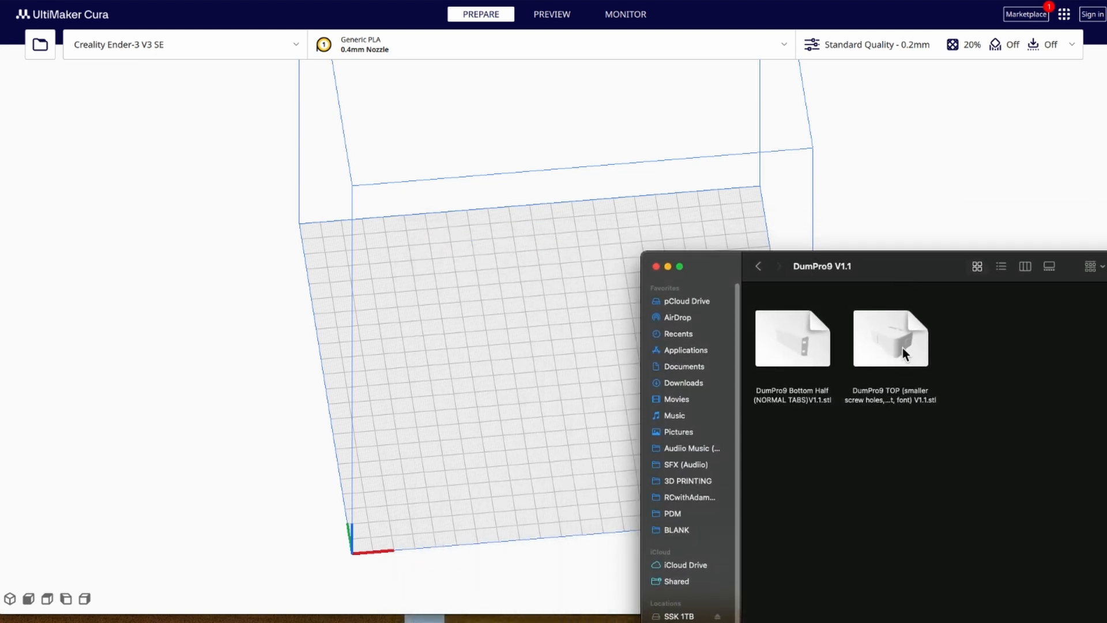
{"action": "left_click_drag", "start_coordinate": [907, 348], "coordinate": [520, 363]}
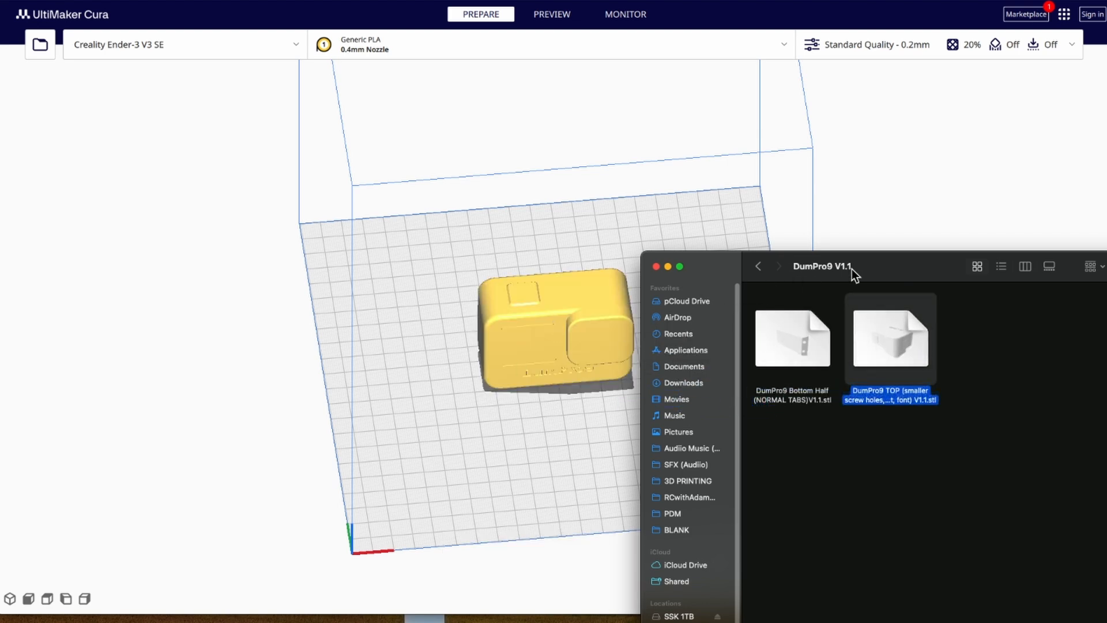
{"action": "left_click_drag", "start_coordinate": [904, 271], "coordinate": [1106, 294]}
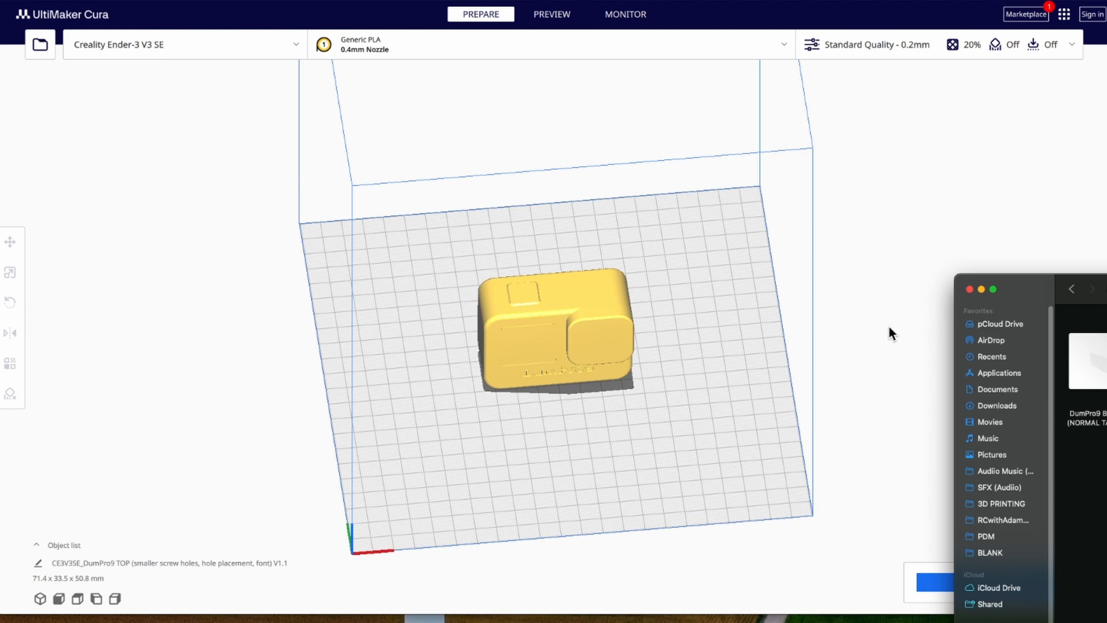
{"action": "left_click", "coordinate": [865, 324]}
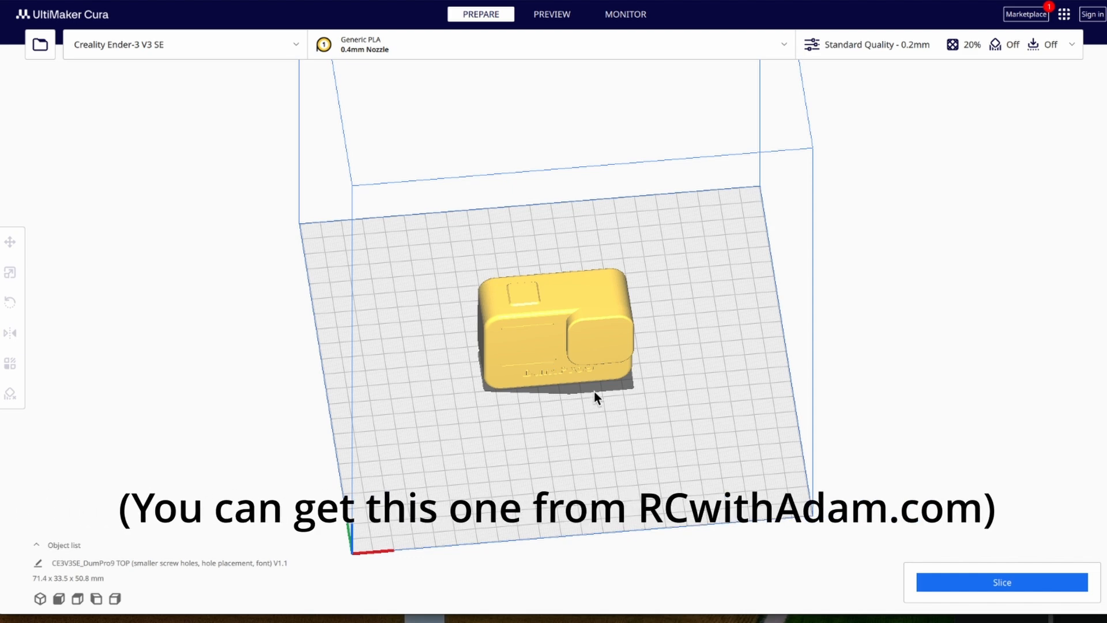
Step: Select the imported DumPro9 top model and examine its shape and placement on the build plate
{"action": "scroll", "coordinate": [594, 391], "scroll_direction": "up", "scroll_amount": 1}
{"action": "scroll", "coordinate": [594, 391], "scroll_direction": "up", "scroll_amount": 1}
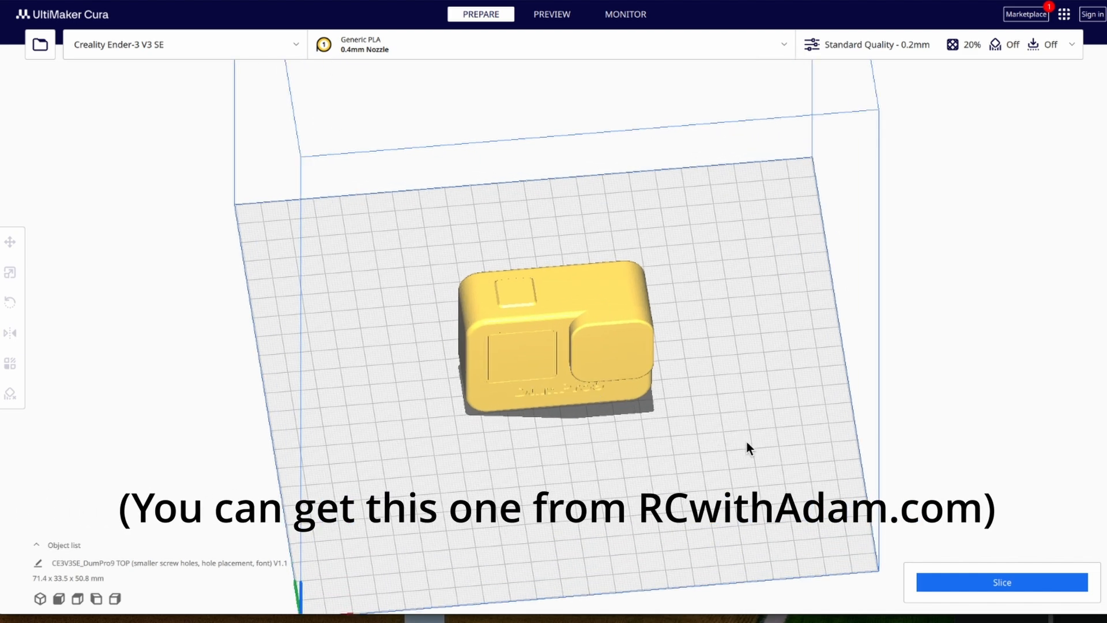
{"action": "left_click", "coordinate": [635, 376]}
{"action": "left_click", "coordinate": [695, 462]}
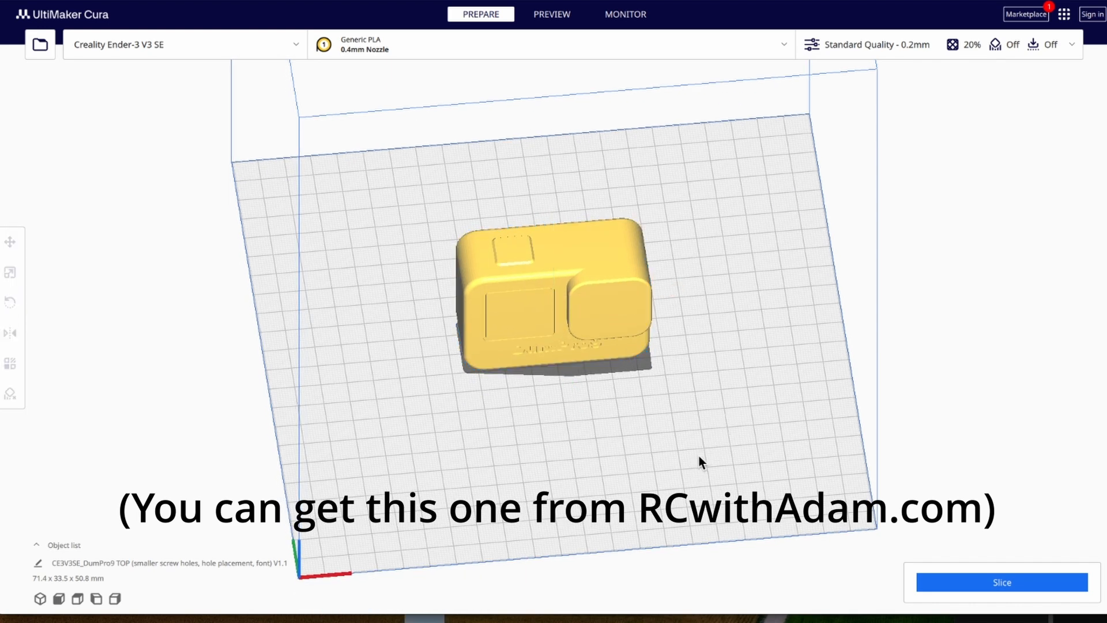
{"action": "left_click", "coordinate": [599, 327]}
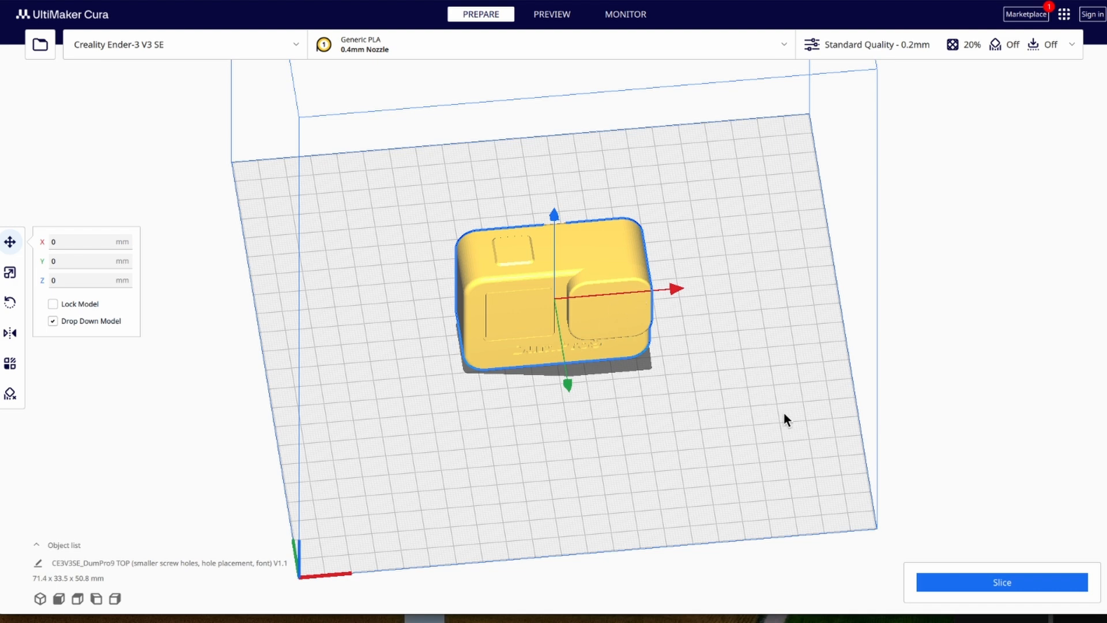
{"action": "mouse_move", "coordinate": [821, 445]}
{"action": "right_mouse_down"}
{"action": "mouse_move", "coordinate": [819, 416]}
{"action": "mouse_move", "coordinate": [771, 403]}
{"action": "mouse_move", "coordinate": [433, 393]}
{"action": "mouse_move", "coordinate": [674, 395]}
{"action": "mouse_move", "coordinate": [858, 455]}
{"action": "mouse_move", "coordinate": [830, 461]}
{"action": "mouse_move", "coordinate": [807, 444]}
{"action": "right_mouse_up"}
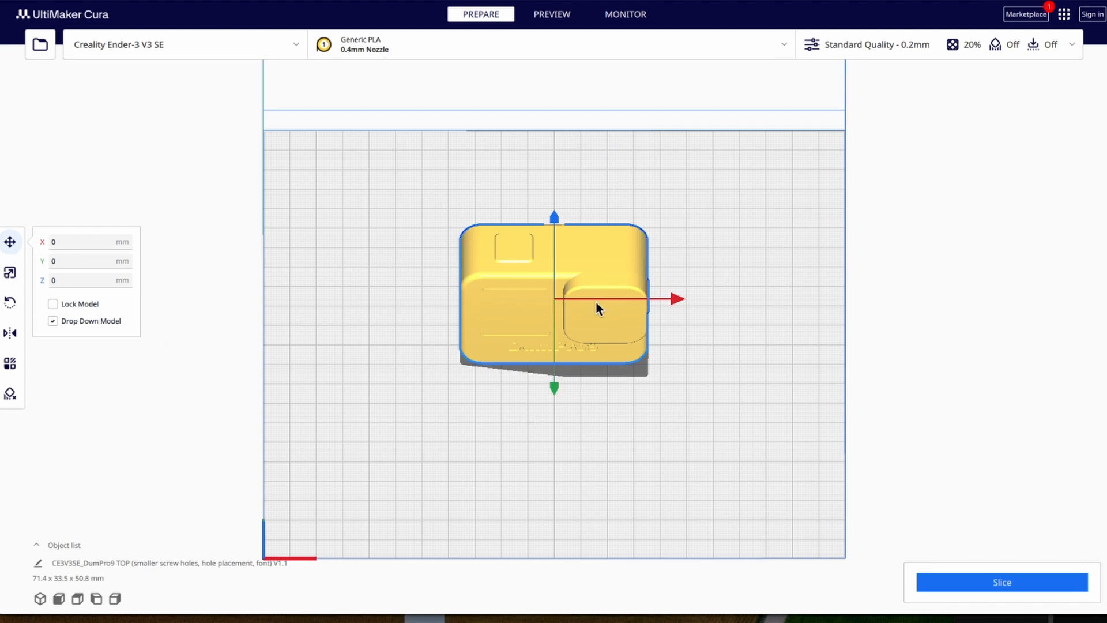
{"action": "left_click", "coordinate": [634, 413]}
{"action": "scroll", "coordinate": [640, 398], "scroll_direction": "up", "scroll_amount": 2}
{"action": "left_click", "coordinate": [559, 299]}
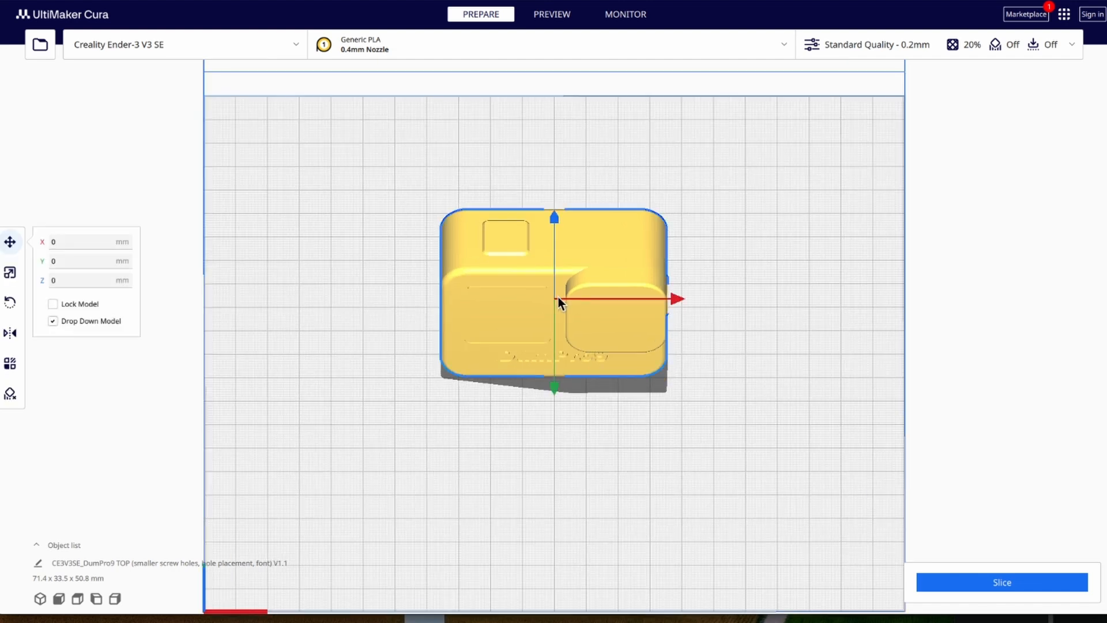
Step: Slice the DumPro9 top model with the current print settings
{"action": "left_click", "coordinate": [978, 587]}
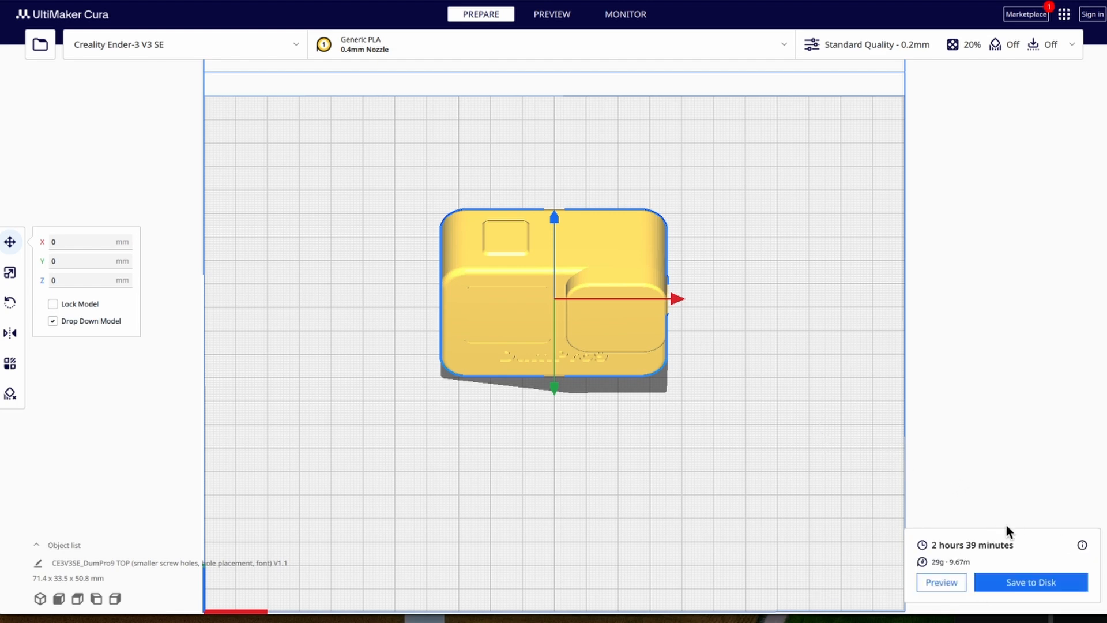
{"action": "scroll", "coordinate": [645, 383], "scroll_direction": "up", "scroll_amount": 2}
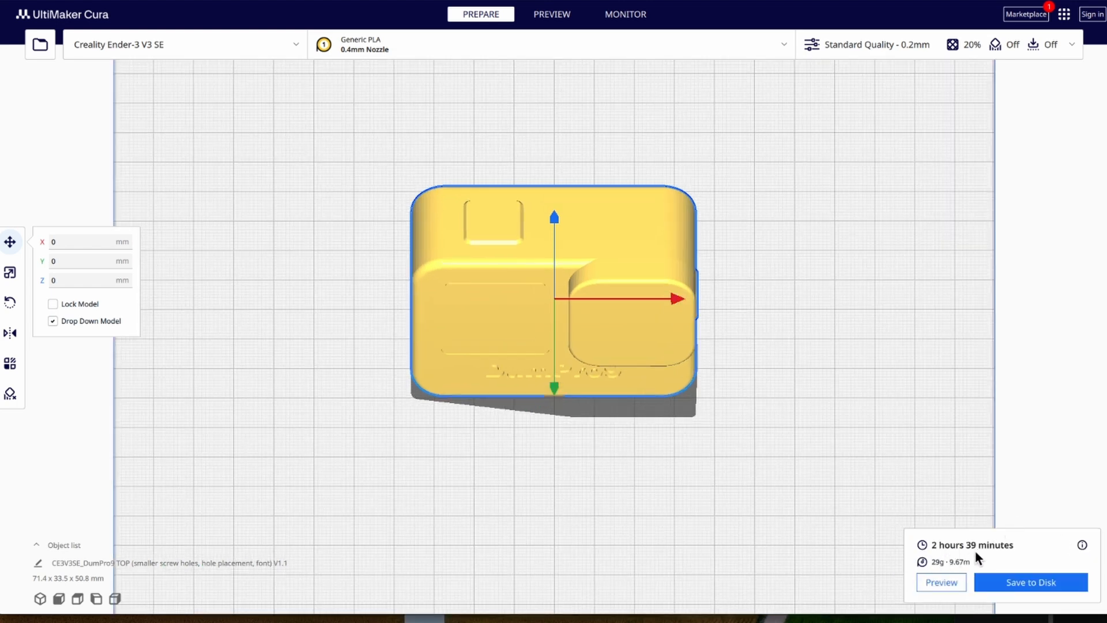
Step: Open the layer preview of the sliced model, lower it to layer 149 and examine the infill inside the walls
{"action": "left_click", "coordinate": [944, 578]}
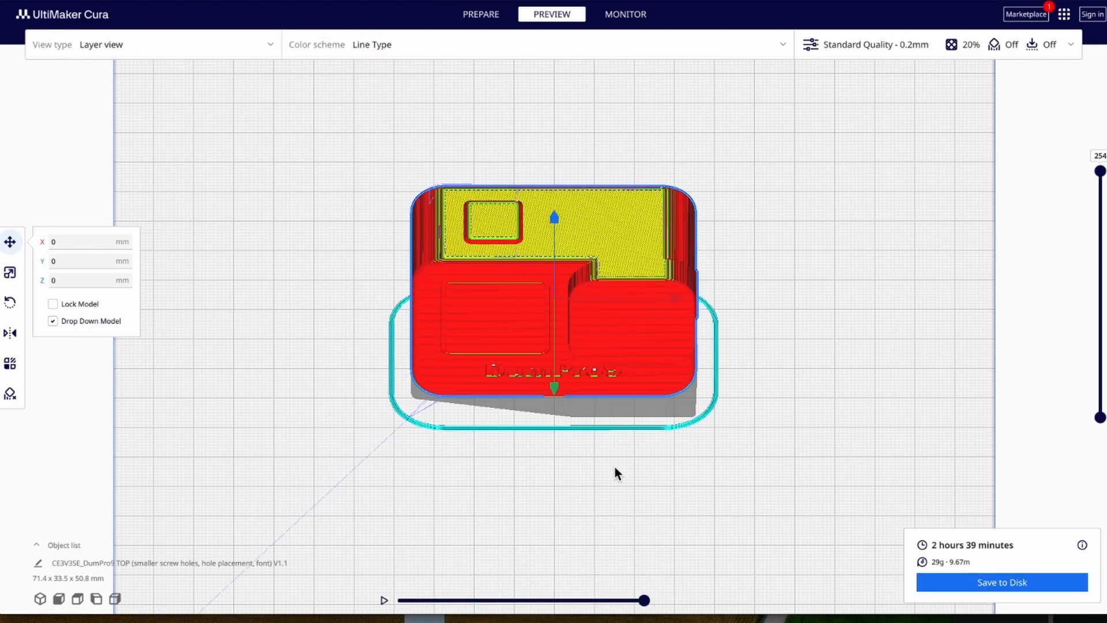
{"action": "scroll", "coordinate": [616, 468], "scroll_direction": "up", "scroll_amount": 2}
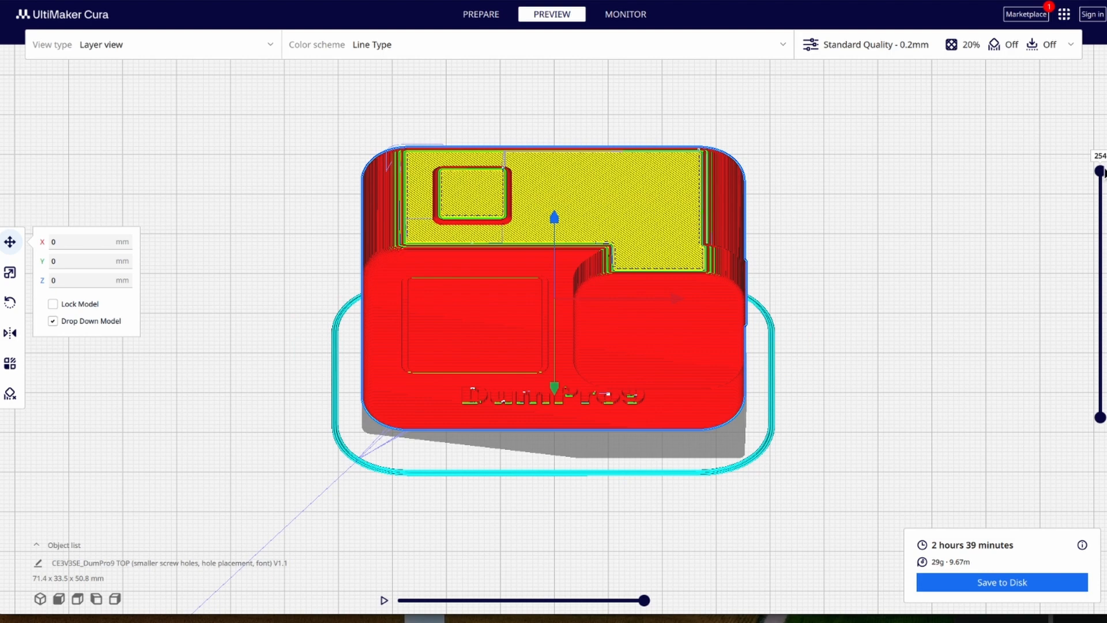
{"action": "left_click_drag", "start_coordinate": [1103, 177], "coordinate": [1101, 265]}
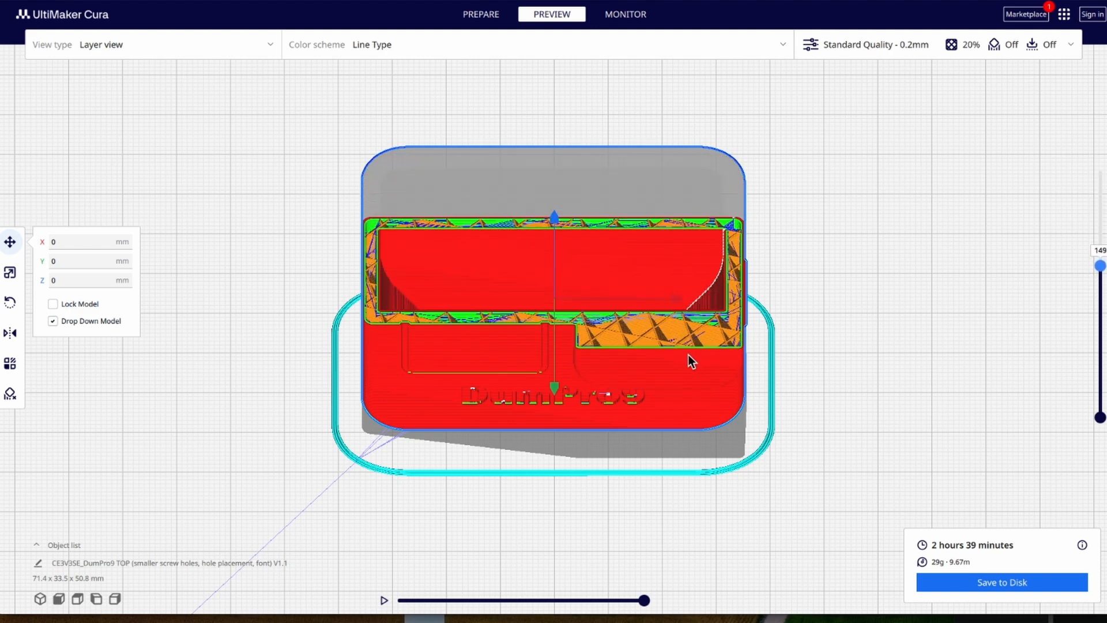
{"action": "scroll", "coordinate": [687, 354], "scroll_direction": "up", "scroll_amount": 2}
{"action": "left_click", "coordinate": [910, 381]}
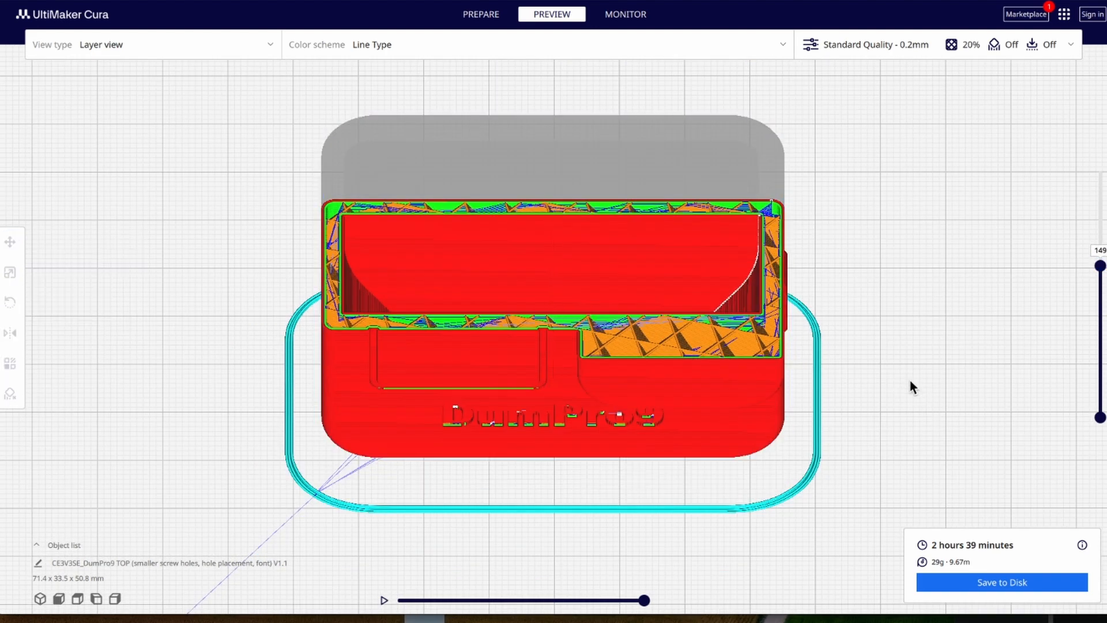
{"action": "left_click", "coordinate": [596, 385]}
{"action": "right_click_drag", "start_coordinate": [835, 514], "coordinate": [718, 474]}
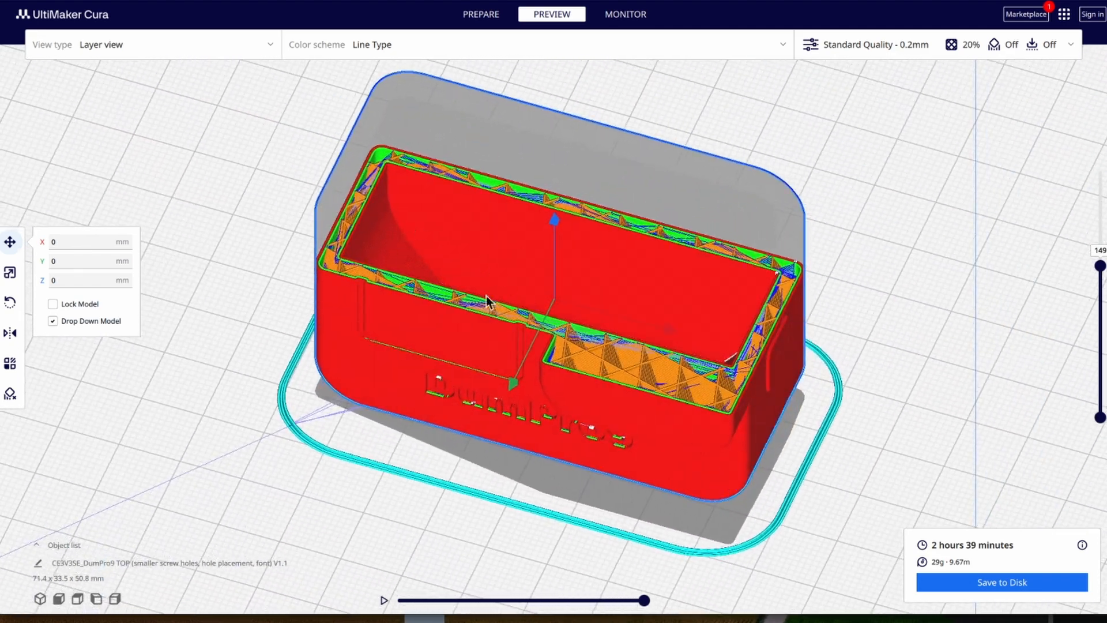
{"action": "scroll", "coordinate": [753, 296], "scroll_direction": "up", "scroll_amount": 3}
{"action": "scroll", "coordinate": [659, 348], "scroll_direction": "down", "scroll_amount": 1}
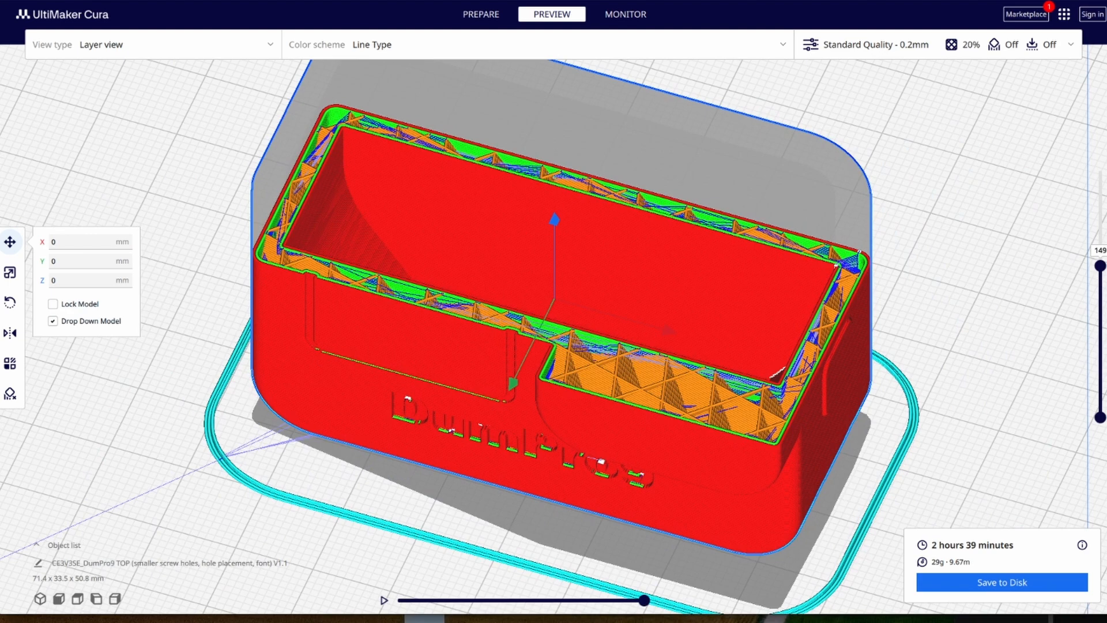
Step: Lower the layer preview to layer 79 and inspect the walls and infill from several angles
{"action": "left_click_drag", "start_coordinate": [1101, 269], "coordinate": [1100, 328]}
{"action": "scroll", "coordinate": [781, 486], "scroll_direction": "up", "scroll_amount": 3}
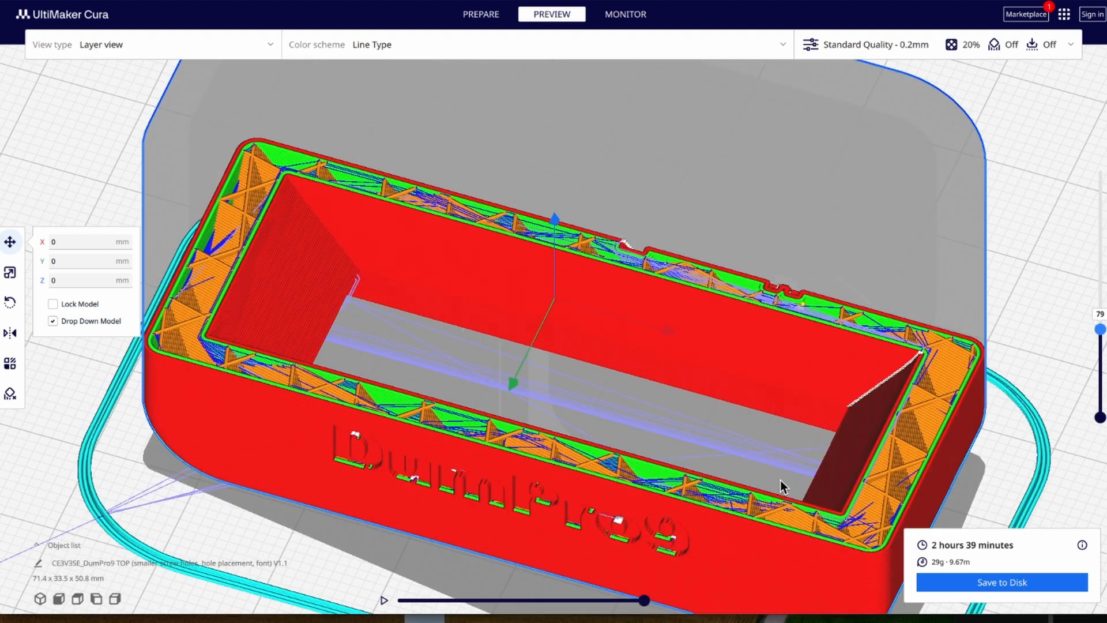
{"action": "mouse_move", "coordinate": [1011, 321]}
{"action": "right_mouse_down"}
{"action": "mouse_move", "coordinate": [1010, 299]}
{"action": "mouse_move", "coordinate": [1009, 318]}
{"action": "right_mouse_up"}
{"action": "middle_click_drag", "start_coordinate": [1013, 307], "coordinate": [988, 247]}
{"action": "scroll", "coordinate": [986, 245], "scroll_direction": "down", "scroll_amount": 4}
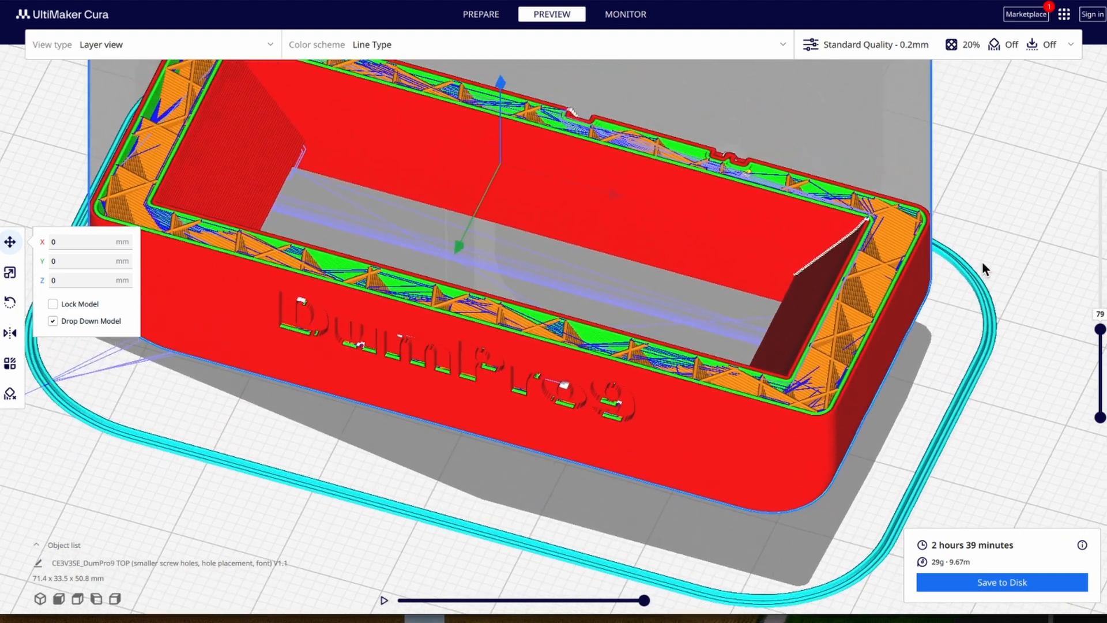
{"action": "scroll", "coordinate": [729, 375], "scroll_direction": "up", "scroll_amount": 3}
{"action": "left_click", "coordinate": [1004, 424]}
{"action": "right_click_drag", "start_coordinate": [1038, 410], "coordinate": [981, 440]}
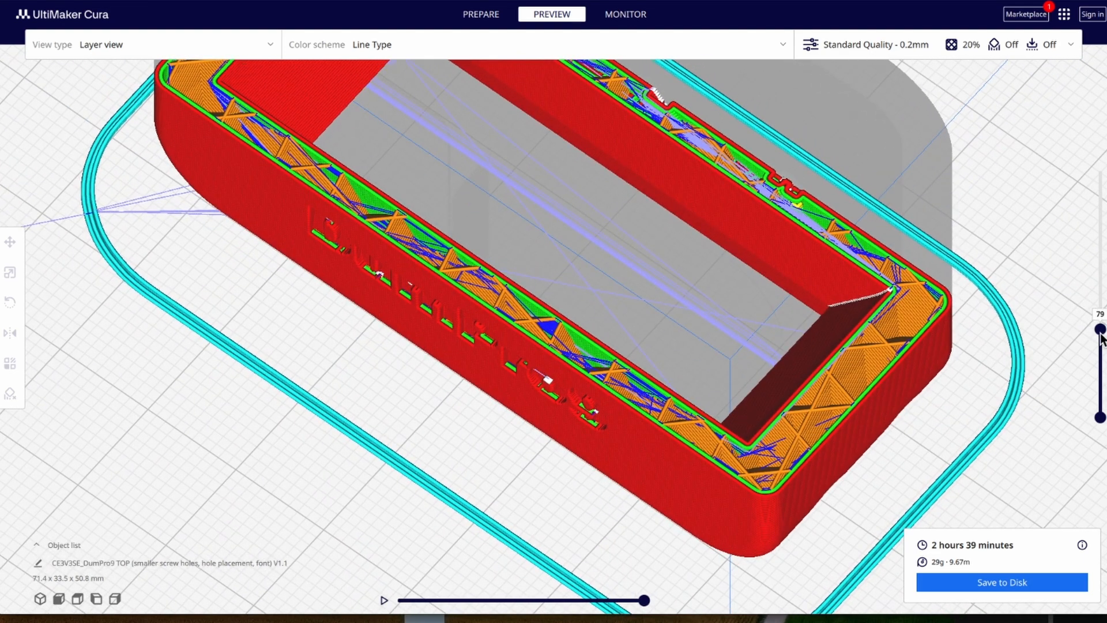
Step: Inspect the model's first layer in the preview, and raise the preview to layer 92
{"action": "left_click_drag", "start_coordinate": [1100, 332], "coordinate": [1101, 400]}
{"action": "scroll", "coordinate": [705, 442], "scroll_direction": "down", "scroll_amount": 3}
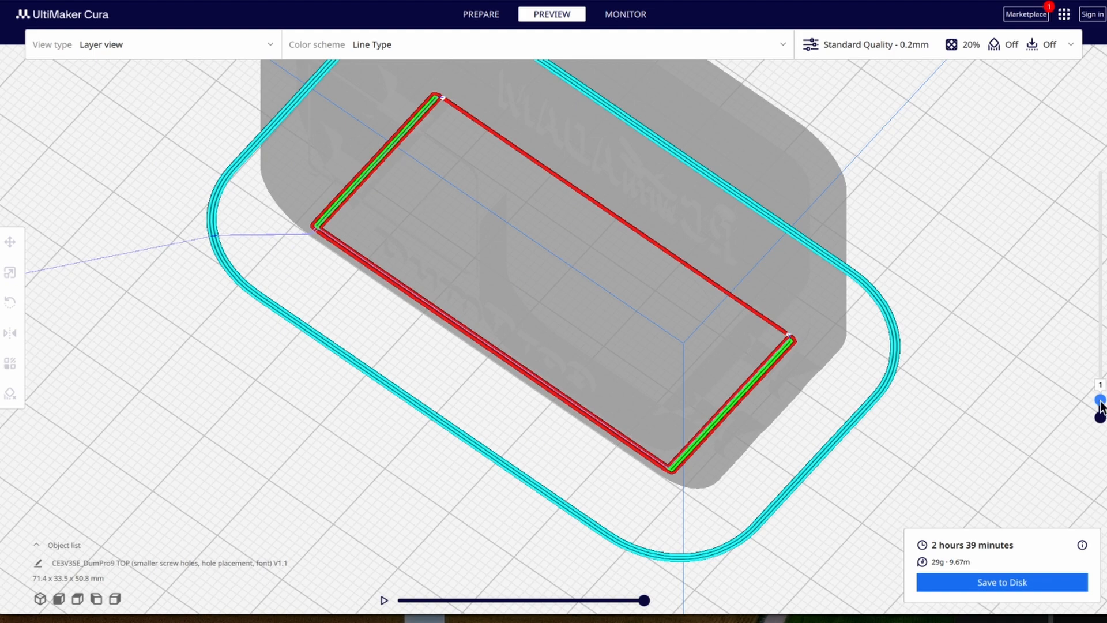
{"action": "left_click_drag", "start_coordinate": [1100, 401], "coordinate": [1104, 307]}
{"action": "scroll", "coordinate": [706, 489], "scroll_direction": "up", "scroll_amount": 2}
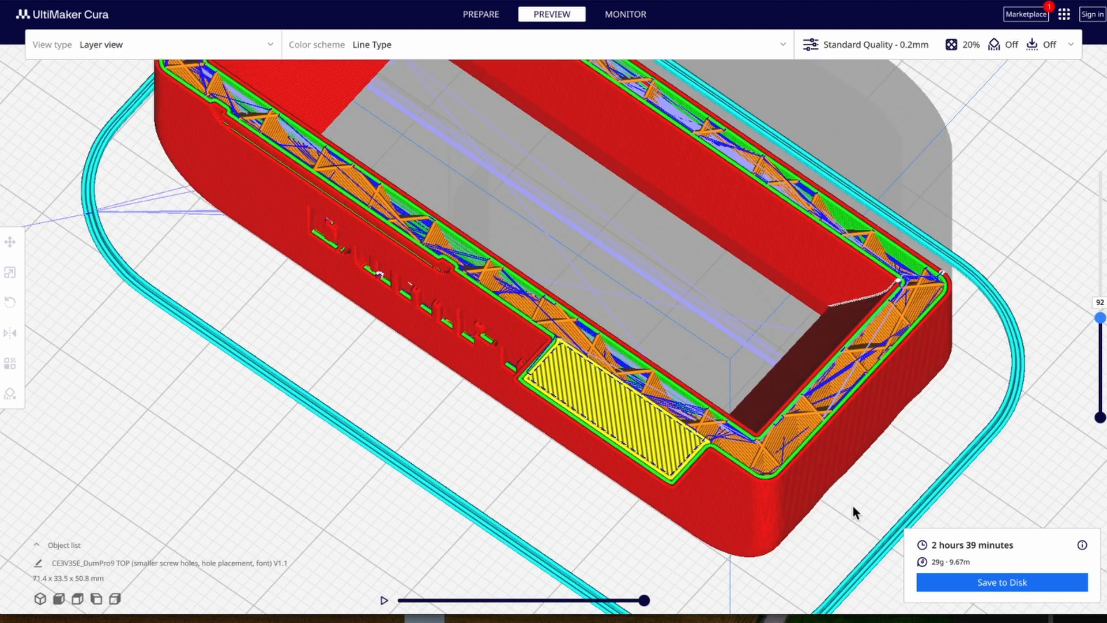
{"action": "right_click_drag", "start_coordinate": [864, 493], "coordinate": [717, 473]}
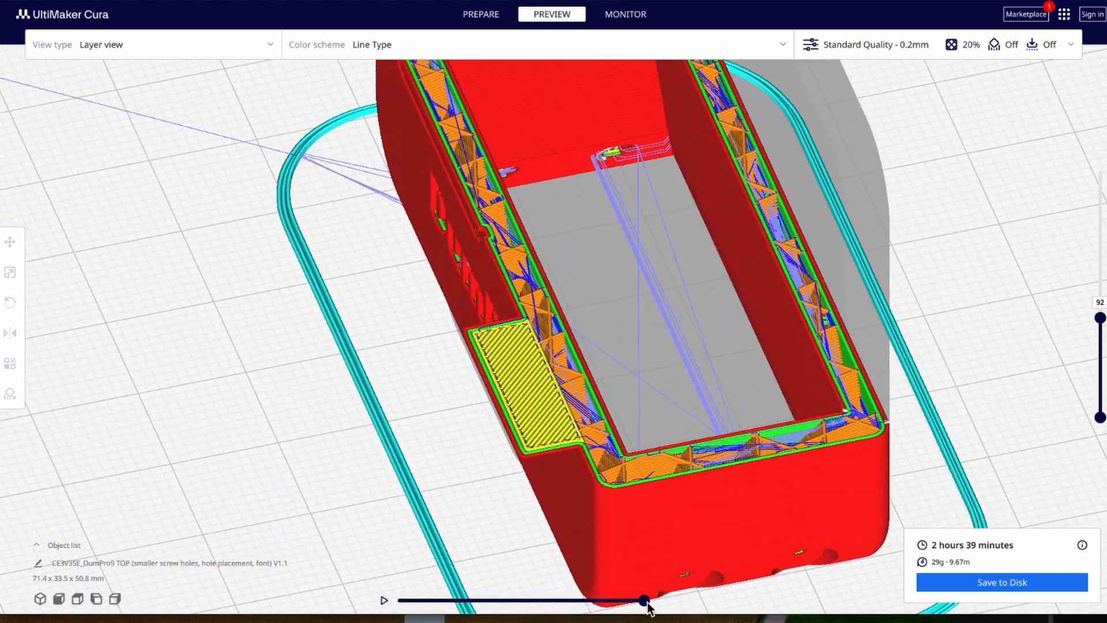
Step: Step back through the toolpath of layer 92 to examine the nozzle's position partway along the outer wall
{"action": "left_click_drag", "start_coordinate": [644, 601], "coordinate": [480, 608]}
{"action": "scroll", "coordinate": [516, 574], "scroll_direction": "down", "scroll_amount": 3}
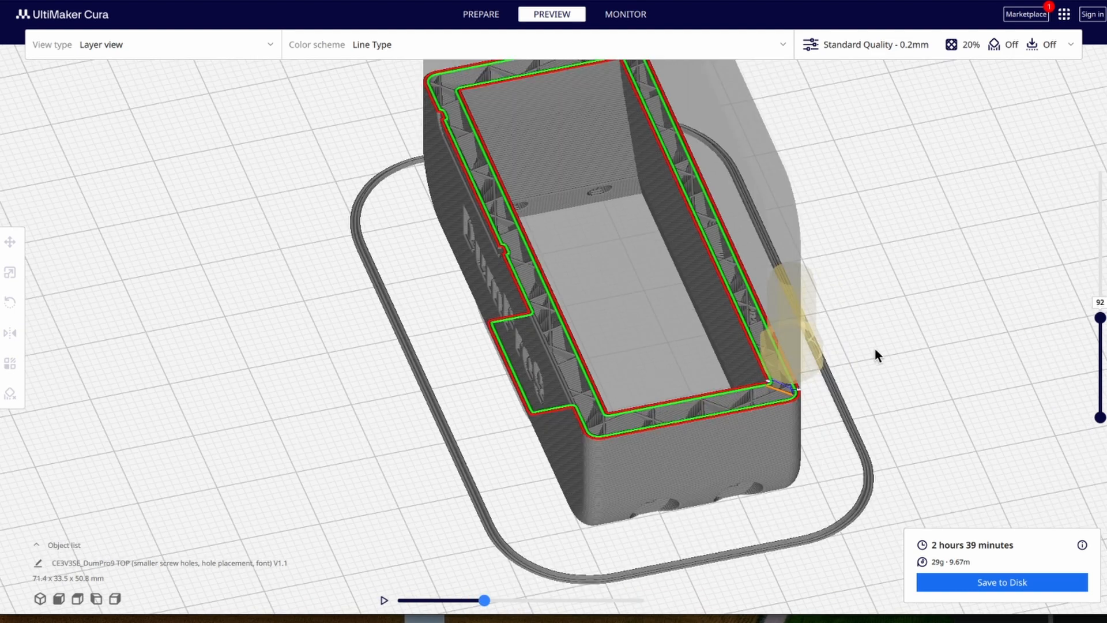
{"action": "mouse_move", "coordinate": [488, 603]}
{"action": "left_mouse_down"}
{"action": "mouse_move", "coordinate": [634, 573]}
{"action": "mouse_move", "coordinate": [411, 574]}
{"action": "mouse_move", "coordinate": [456, 576]}
{"action": "mouse_move", "coordinate": [476, 586]}
{"action": "mouse_move", "coordinate": [457, 596]}
{"action": "mouse_move", "coordinate": [467, 596]}
{"action": "left_mouse_up"}
{"action": "scroll", "coordinate": [511, 542], "scroll_direction": "up", "scroll_amount": 3}
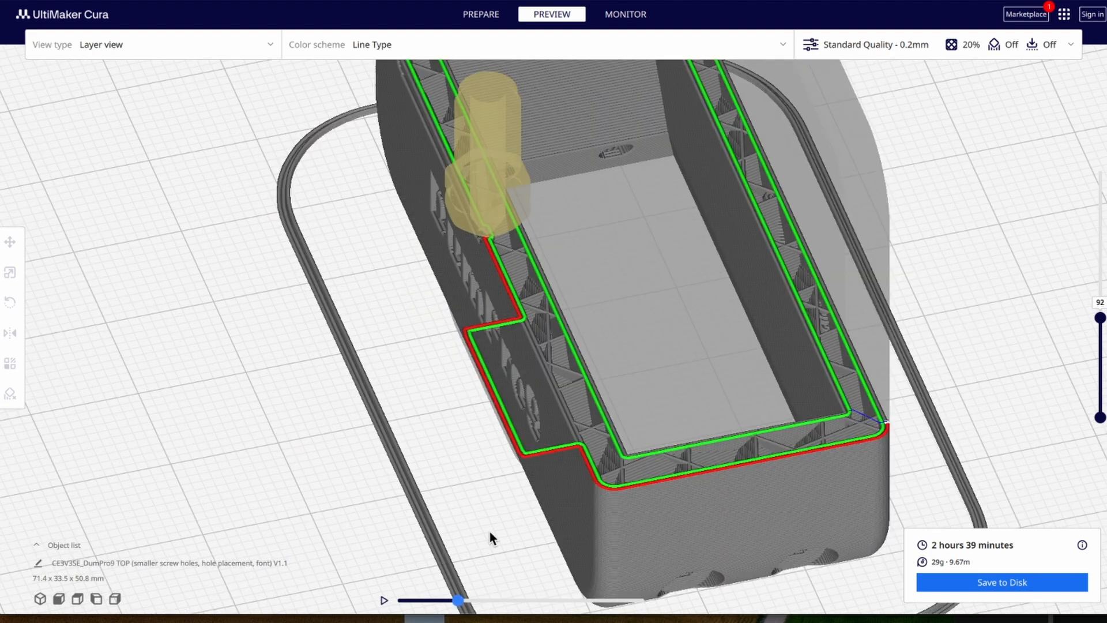
{"action": "right_click_drag", "start_coordinate": [500, 521], "coordinate": [541, 375]}
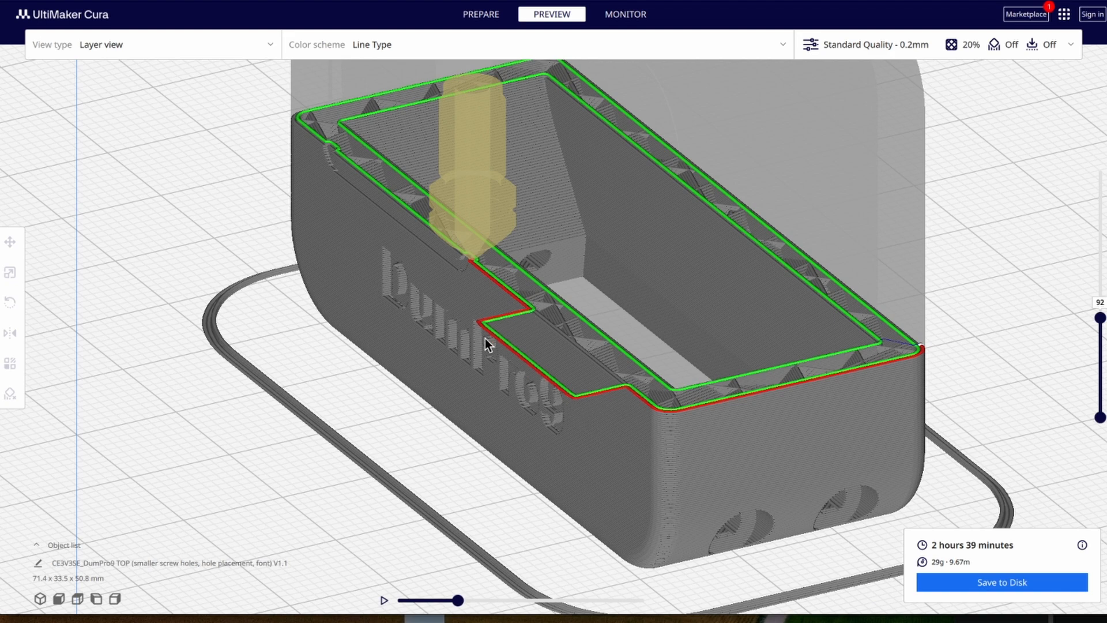
{"action": "scroll", "coordinate": [527, 487], "scroll_direction": "down", "scroll_amount": 3}
{"action": "right_click_drag", "start_coordinate": [521, 510], "coordinate": [629, 470]}
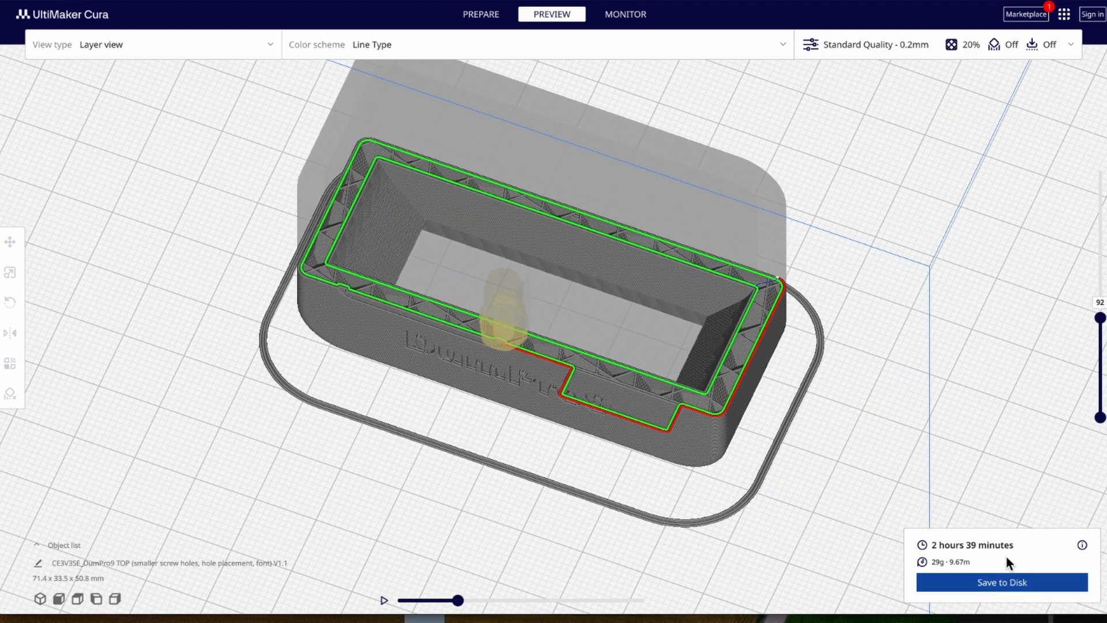
Step: Return to the Prepare stage and move the DumPro9 top model to about X -7.6 mm, Y 4.8 mm on the build plate
{"action": "left_click", "coordinate": [483, 15]}
{"action": "scroll", "coordinate": [532, 428], "scroll_direction": "down", "scroll_amount": 5}
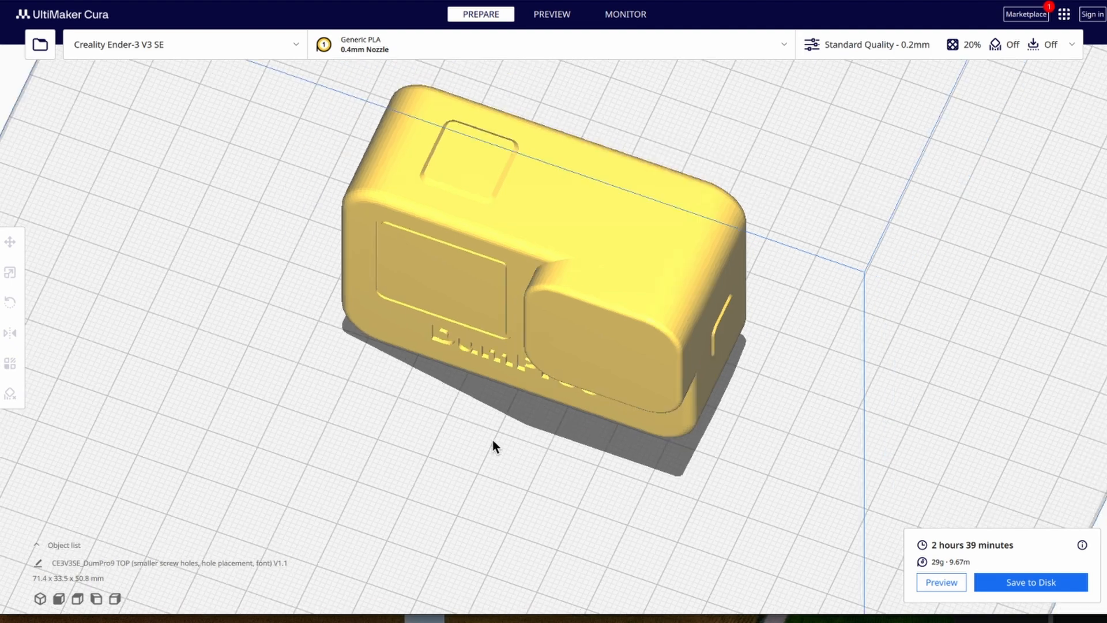
{"action": "left_click", "coordinate": [579, 300]}
{"action": "scroll", "coordinate": [524, 424], "scroll_direction": "up", "scroll_amount": 3}
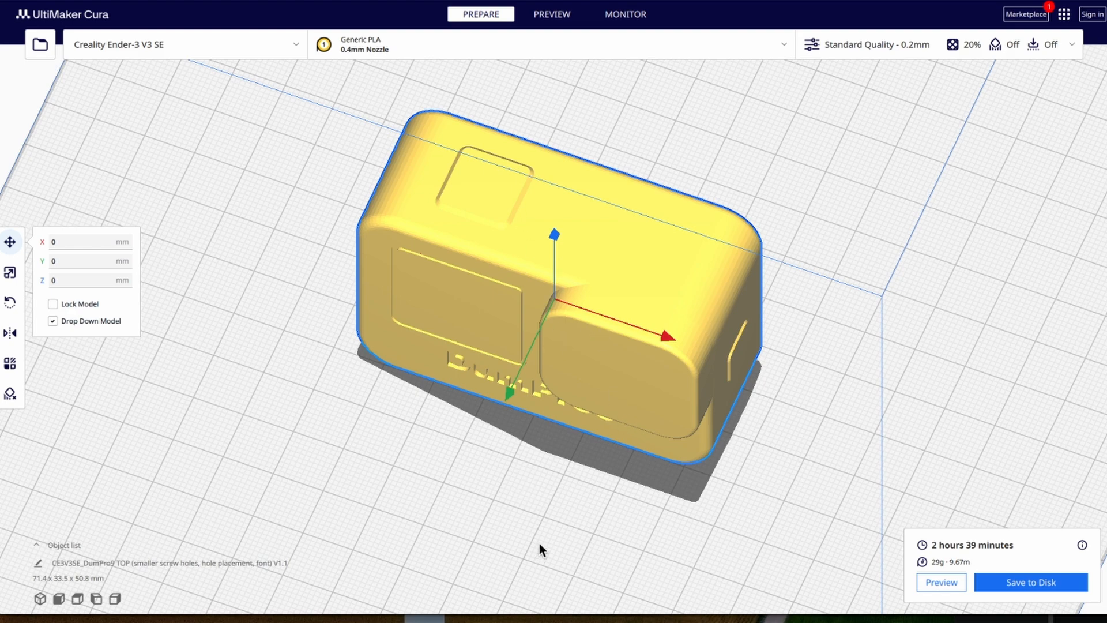
{"action": "left_click", "coordinate": [558, 529]}
{"action": "right_click_drag", "start_coordinate": [546, 532], "coordinate": [642, 285]}
{"action": "left_click", "coordinate": [641, 282]}
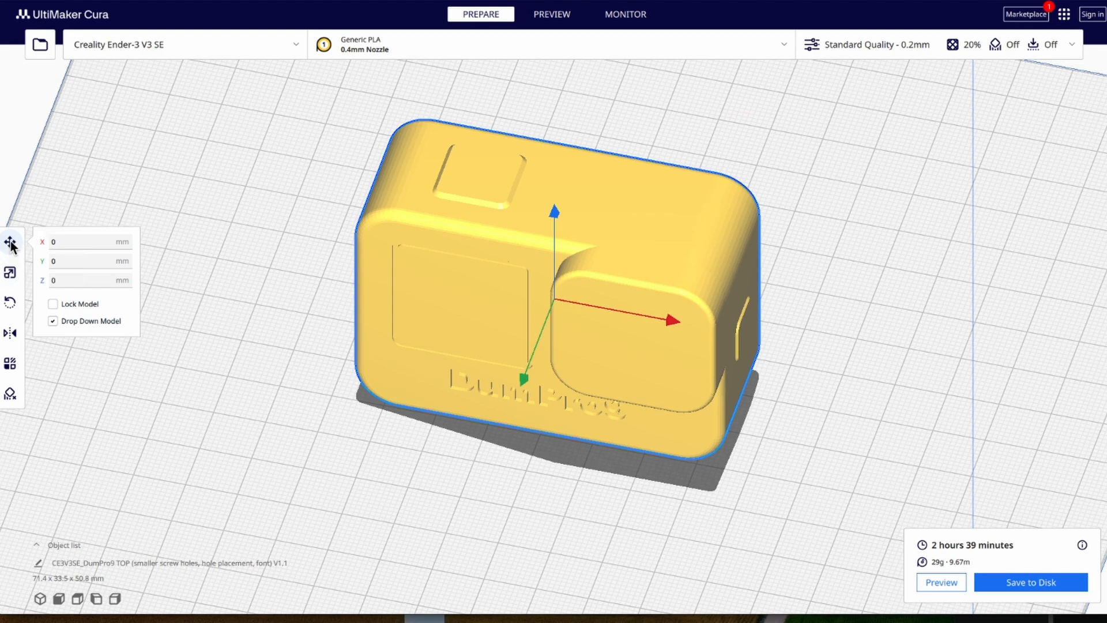
{"action": "left_click_drag", "start_coordinate": [592, 329], "coordinate": [500, 416]}
{"action": "left_click_drag", "start_coordinate": [585, 348], "coordinate": [634, 306]}
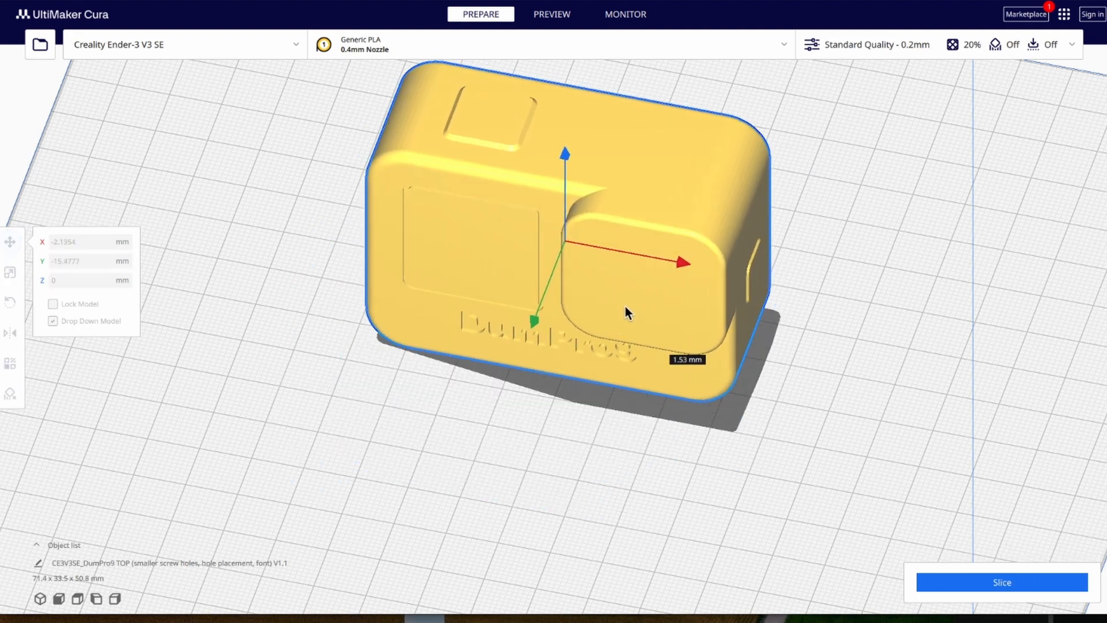
{"action": "left_click_drag", "start_coordinate": [460, 279], "coordinate": [590, 375]}
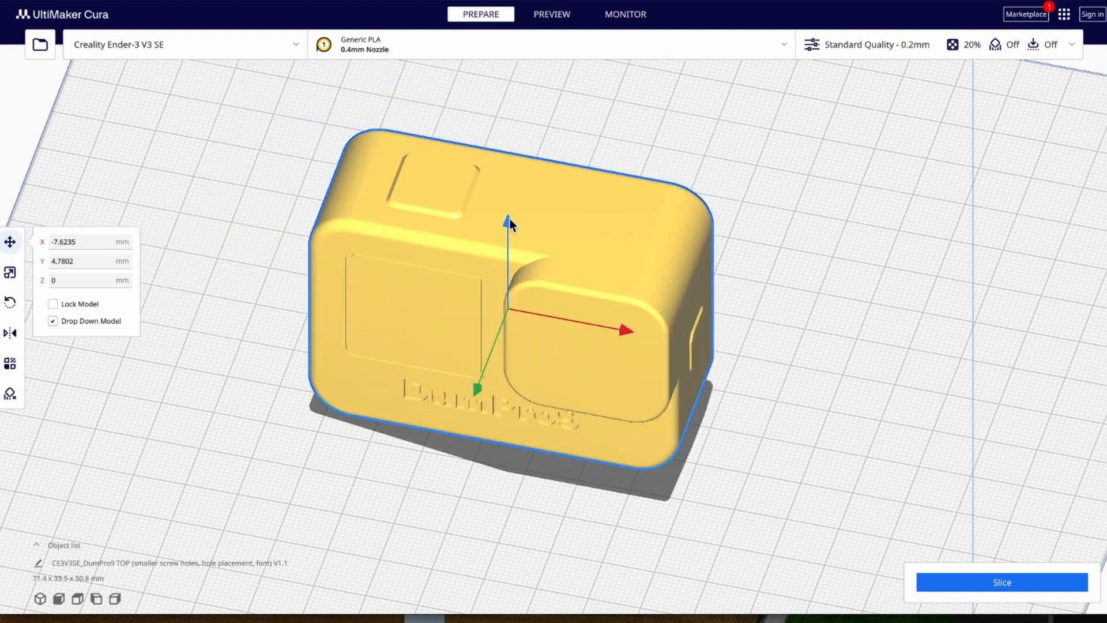
Step: Try to raise the model off the build plate along the Z axis
{"action": "scroll", "coordinate": [512, 230], "scroll_direction": "down", "scroll_amount": 5}
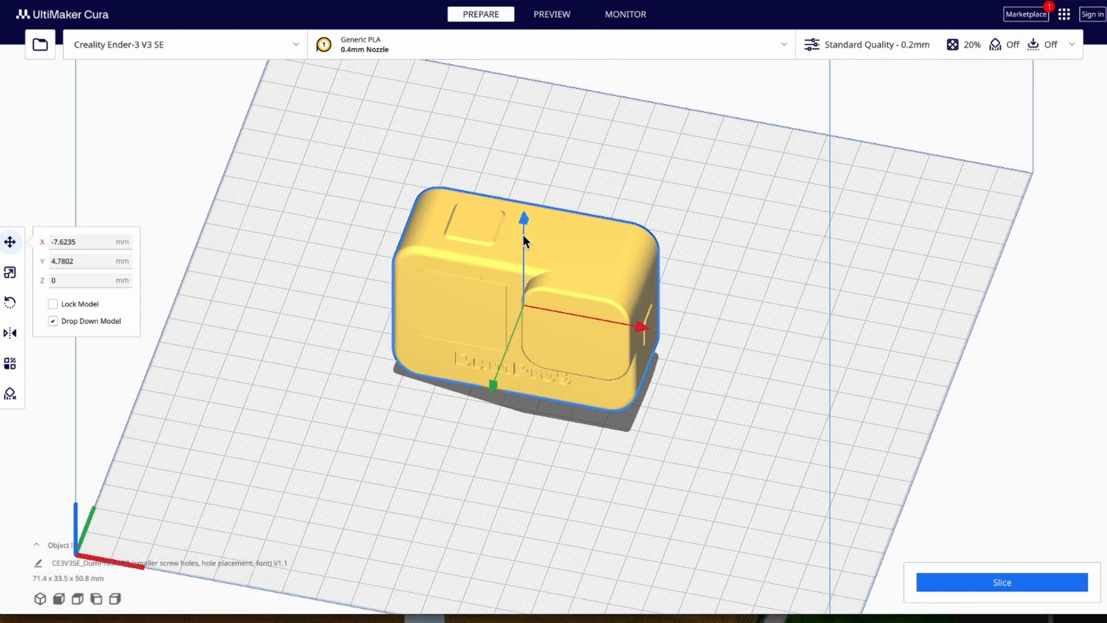
{"action": "left_click_drag", "start_coordinate": [525, 216], "coordinate": [524, 164]}
{"action": "scroll", "coordinate": [526, 348], "scroll_direction": "up", "scroll_amount": 2}
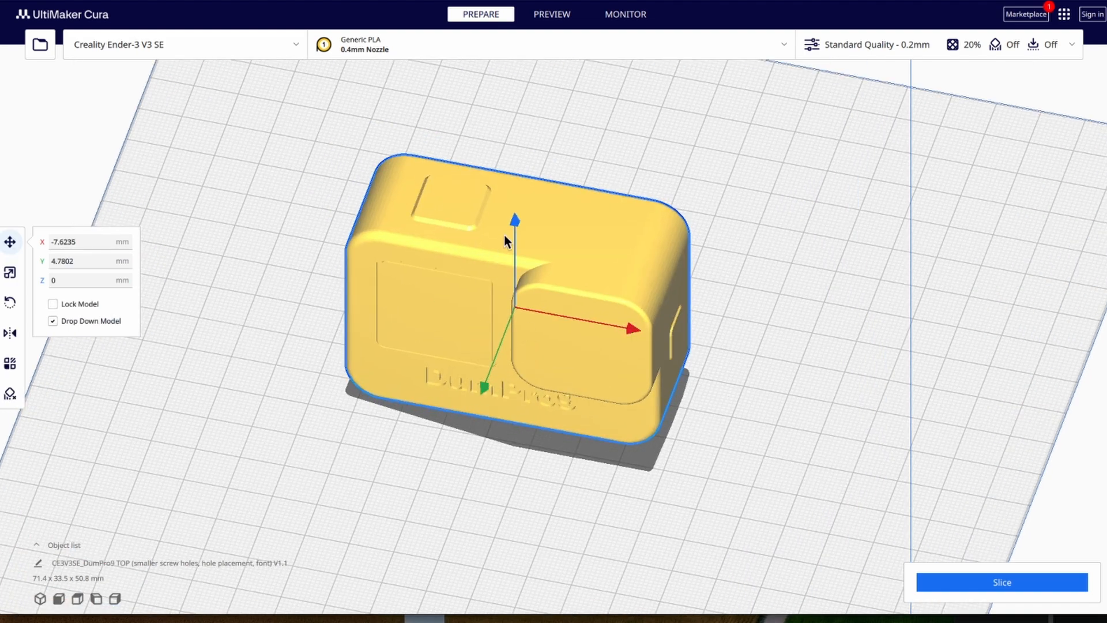
{"action": "left_click_drag", "start_coordinate": [518, 223], "coordinate": [520, 133]}
{"action": "scroll", "coordinate": [541, 461], "scroll_direction": "down", "scroll_amount": 1}
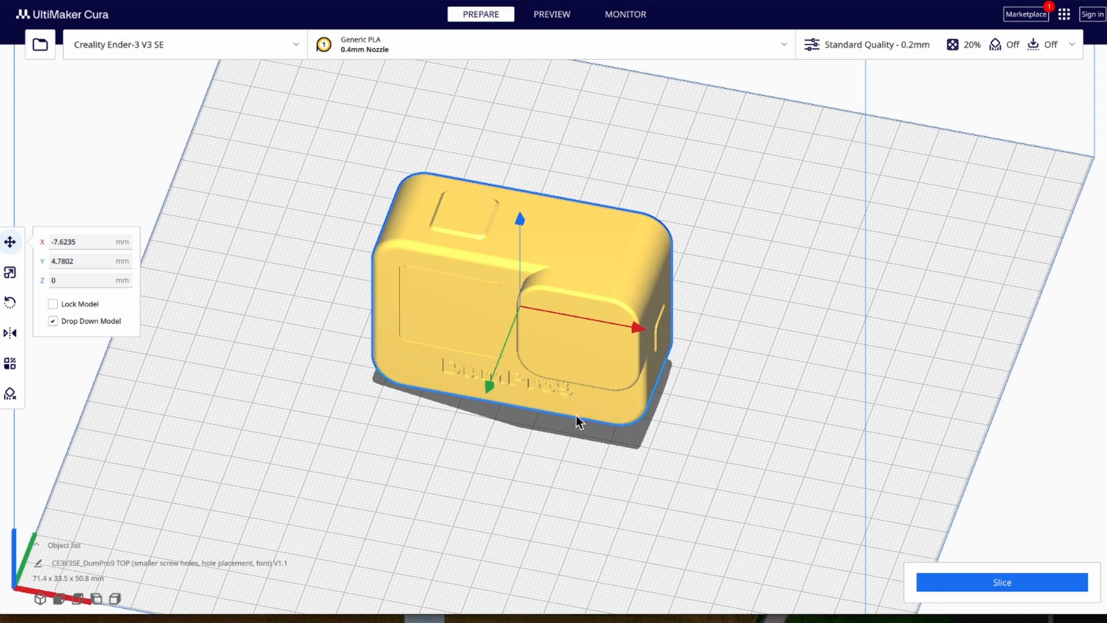
{"action": "scroll", "coordinate": [531, 448], "scroll_direction": "up", "scroll_amount": 1}
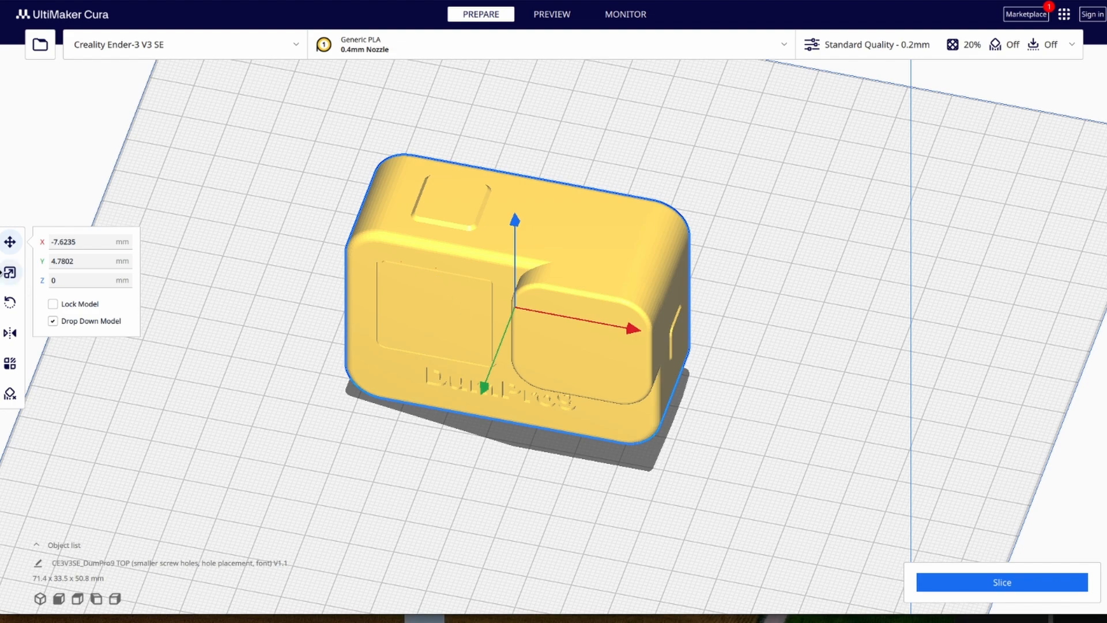
Step: Check the model's scaling options and bring up its rotation handles, viewing the model from the lens-side corner
{"action": "left_click", "coordinate": [12, 273]}
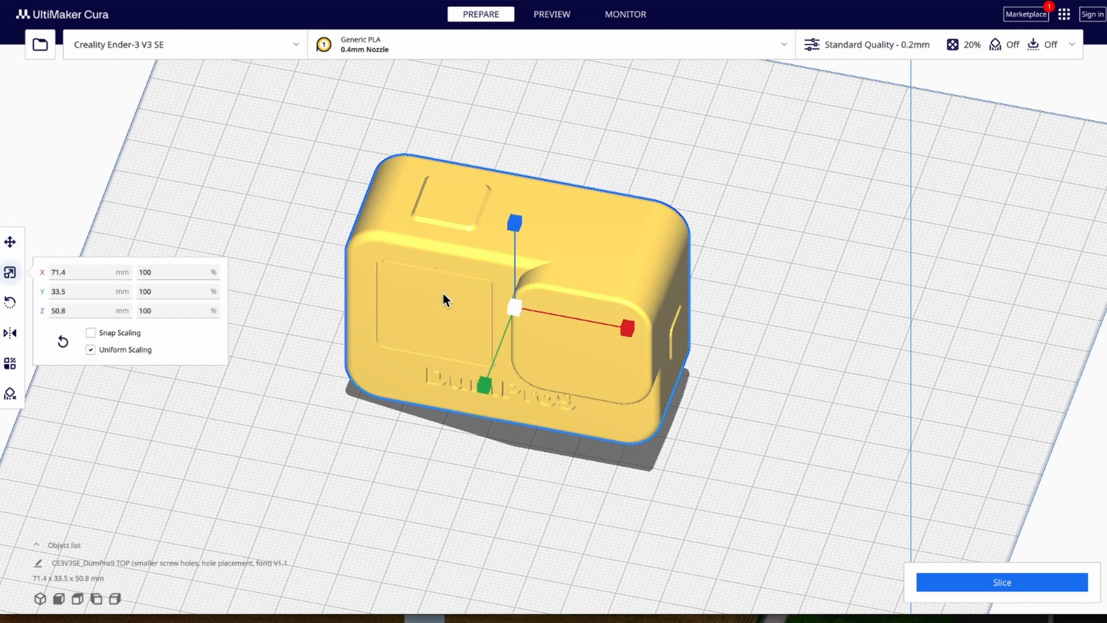
{"action": "left_click", "coordinate": [10, 303]}
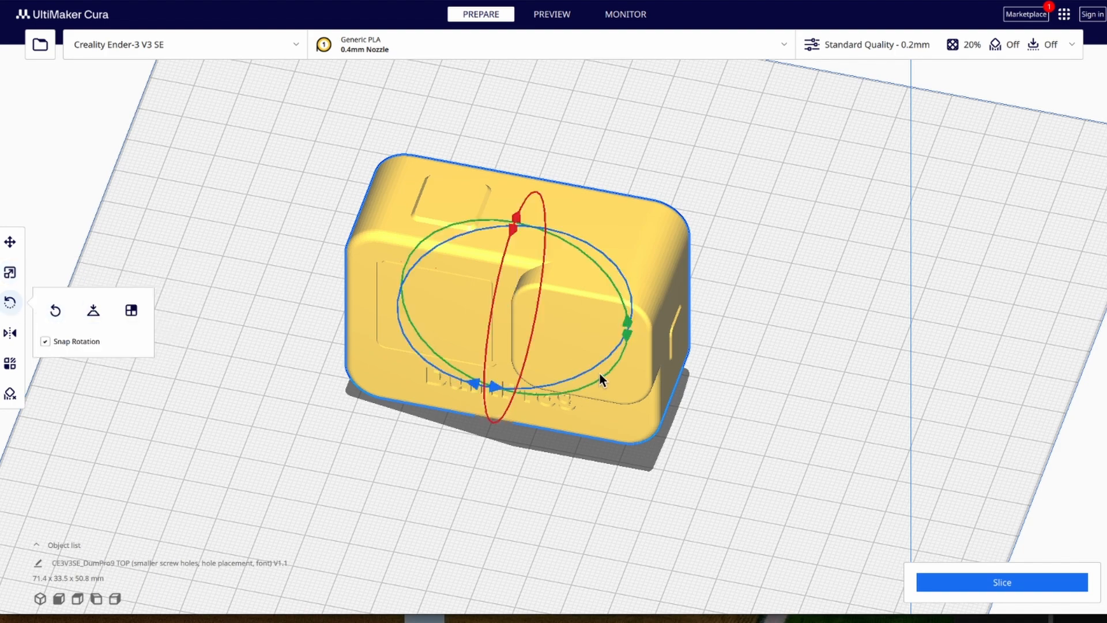
{"action": "scroll", "coordinate": [621, 343], "scroll_direction": "up", "scroll_amount": 5}
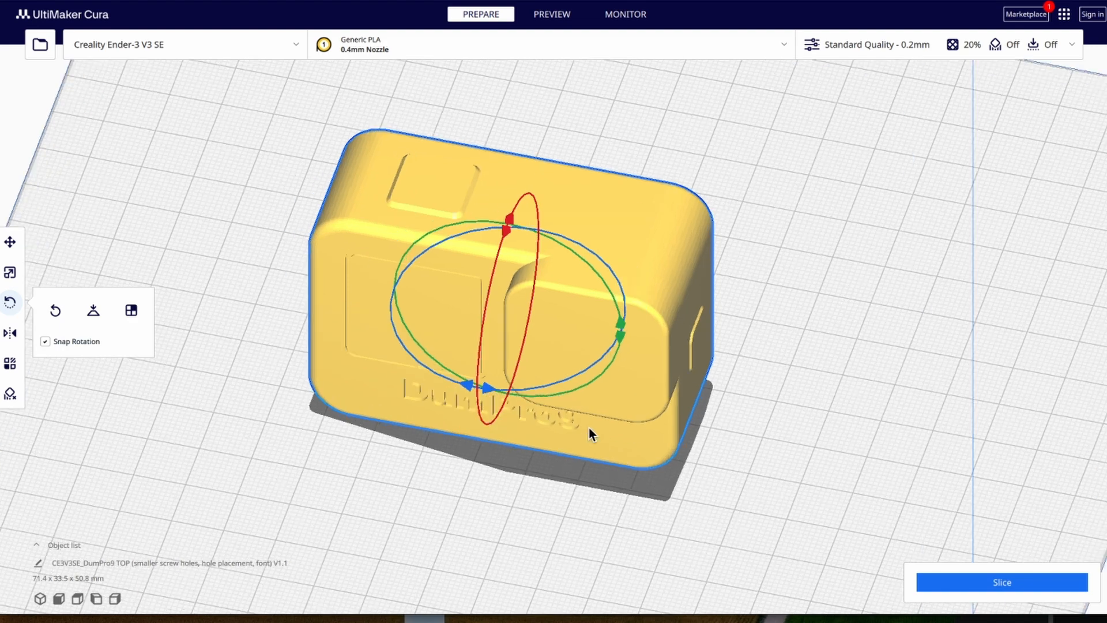
{"action": "left_click", "coordinate": [532, 503]}
{"action": "left_click", "coordinate": [544, 424]}
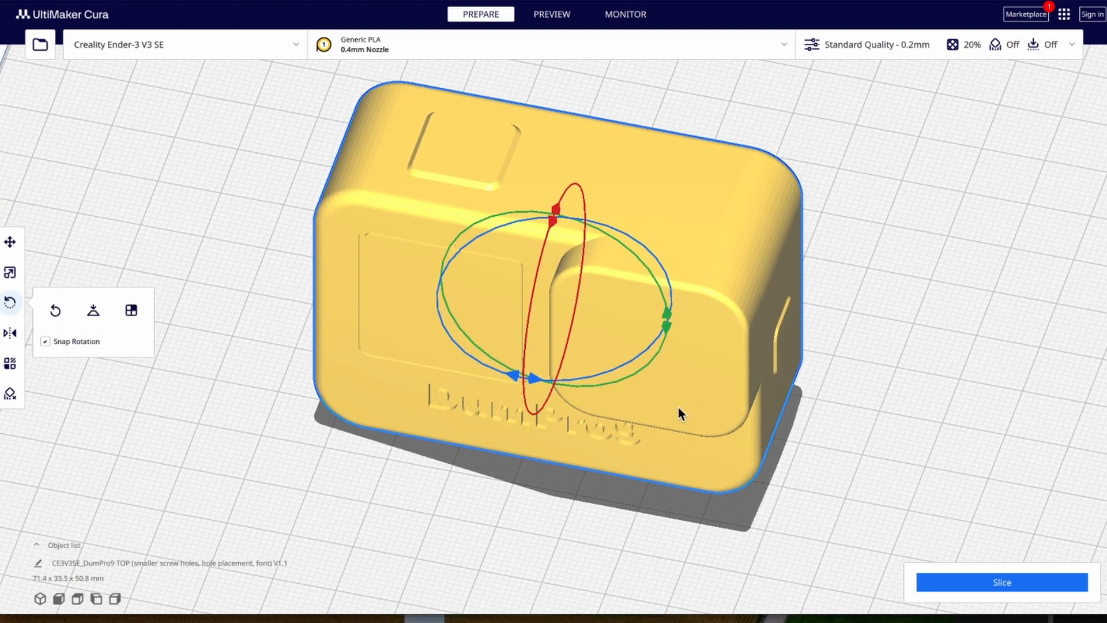
{"action": "right_click_drag", "start_coordinate": [783, 473], "coordinate": [745, 458]}
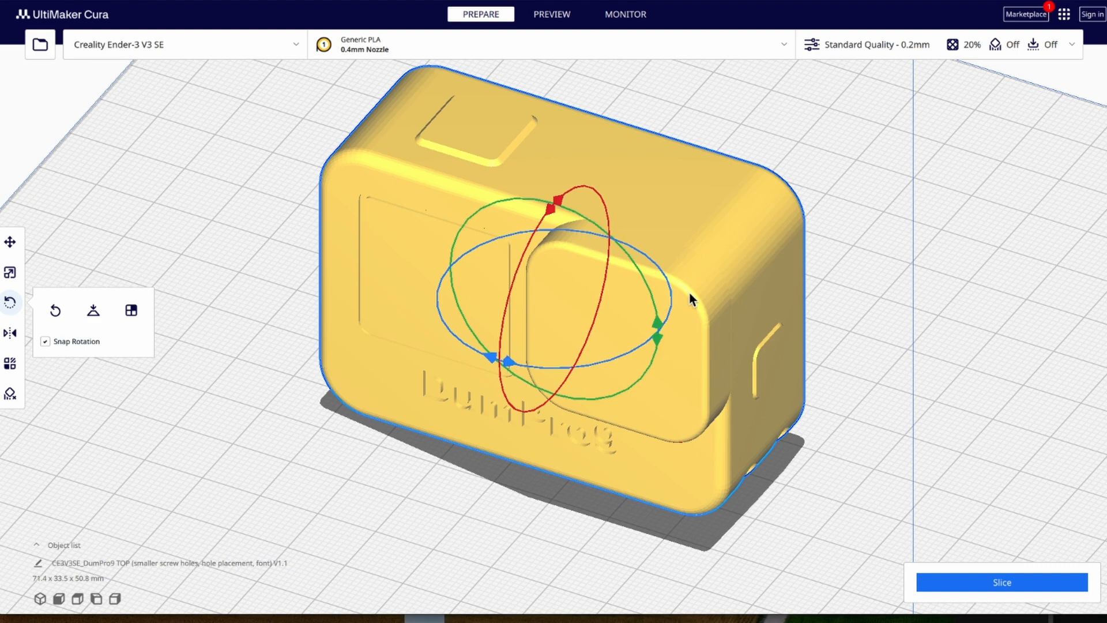
{"action": "right_click_drag", "start_coordinate": [838, 348], "coordinate": [711, 275]}
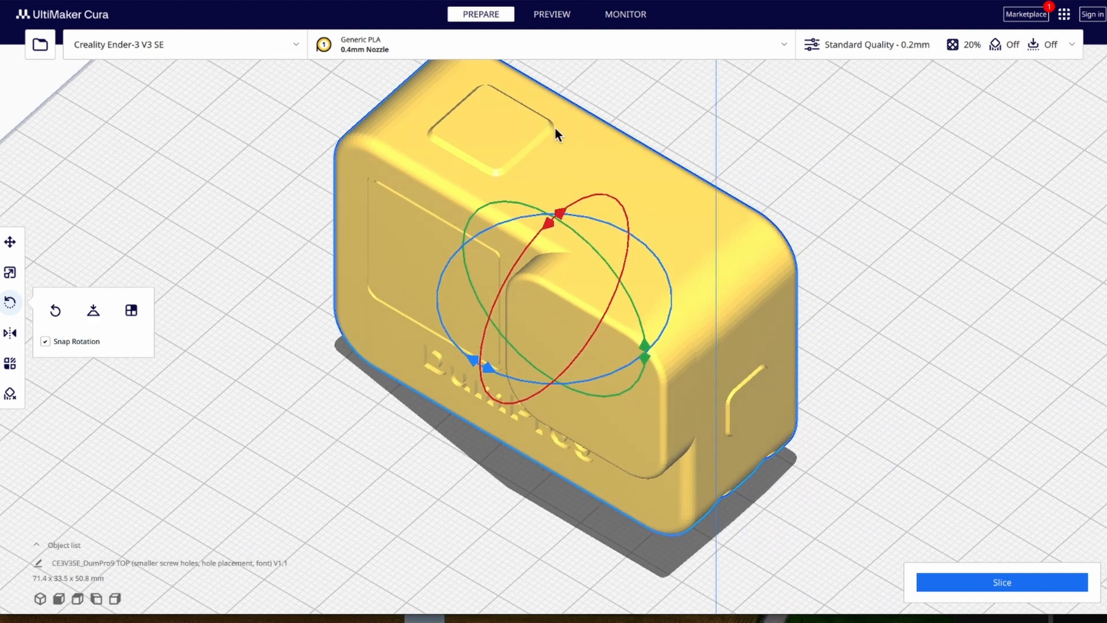
Step: Rotate the model 90 degrees about the X axis and back to upright, twice
{"action": "left_click", "coordinate": [547, 220]}
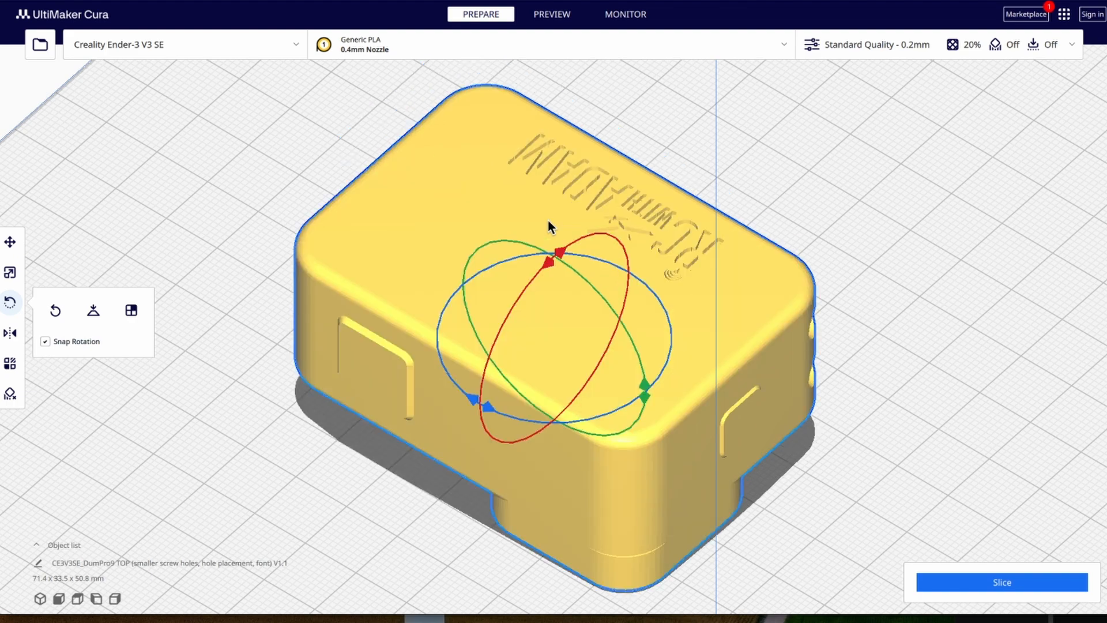
{"action": "left_click", "coordinate": [549, 265]}
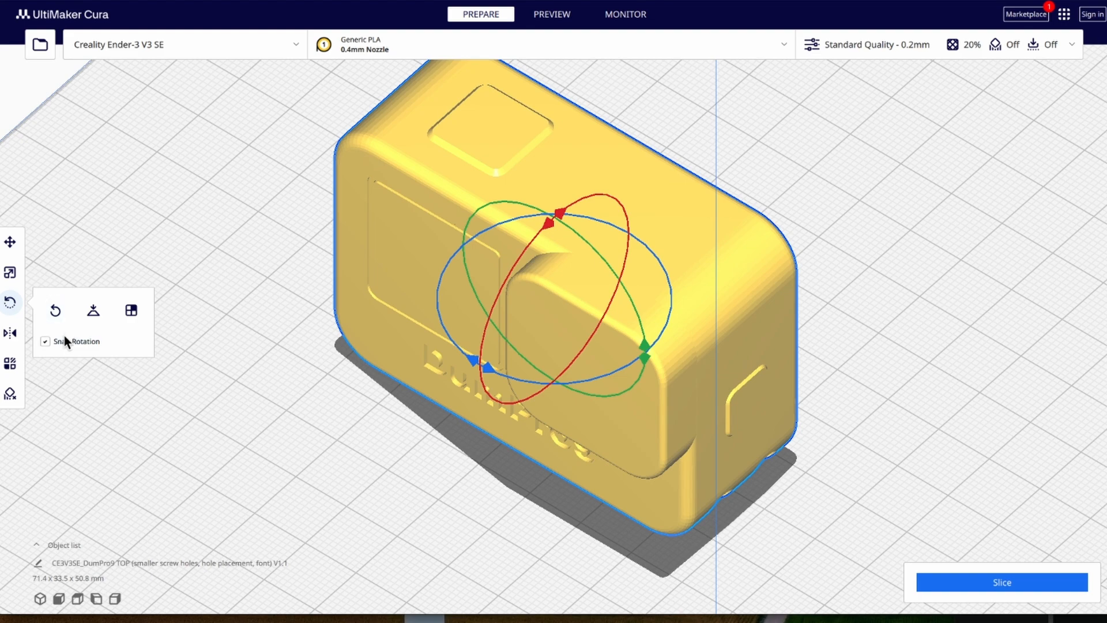
{"action": "left_click", "coordinate": [548, 225]}
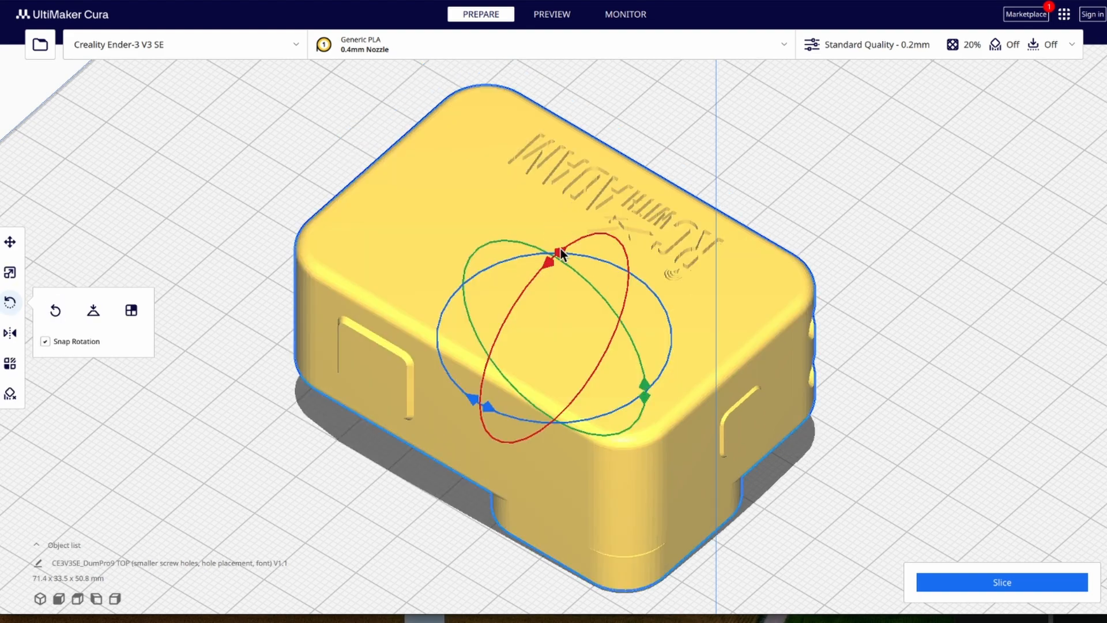
{"action": "left_click", "coordinate": [550, 264]}
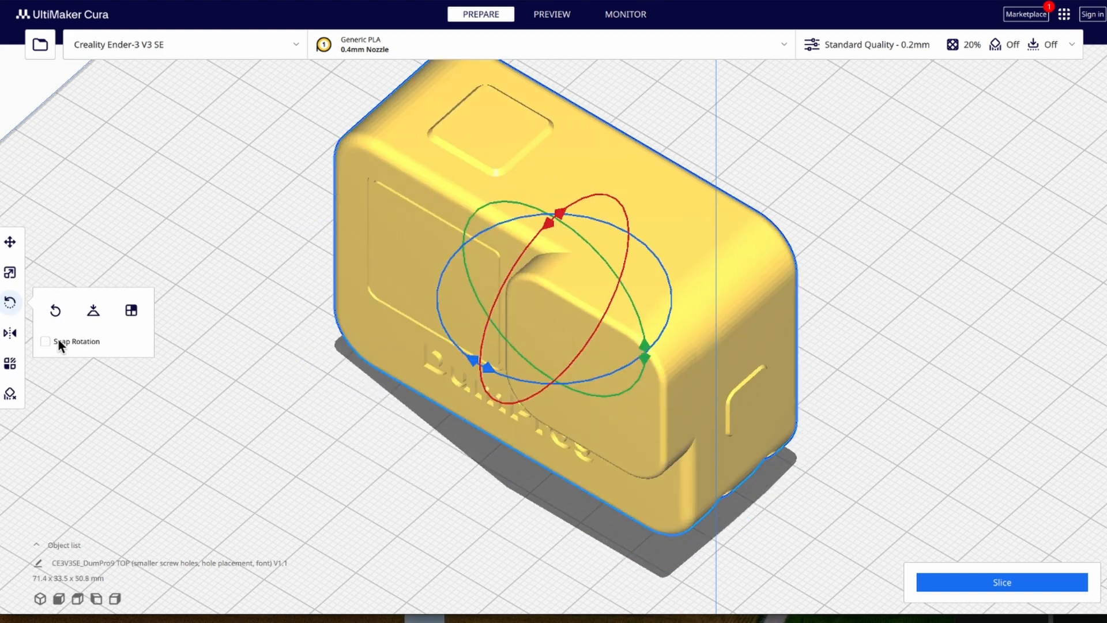
Step: Tilt the model freely about the X axis, reset its rotation and deselect it
{"action": "left_click_drag", "start_coordinate": [551, 229], "coordinate": [507, 288]}
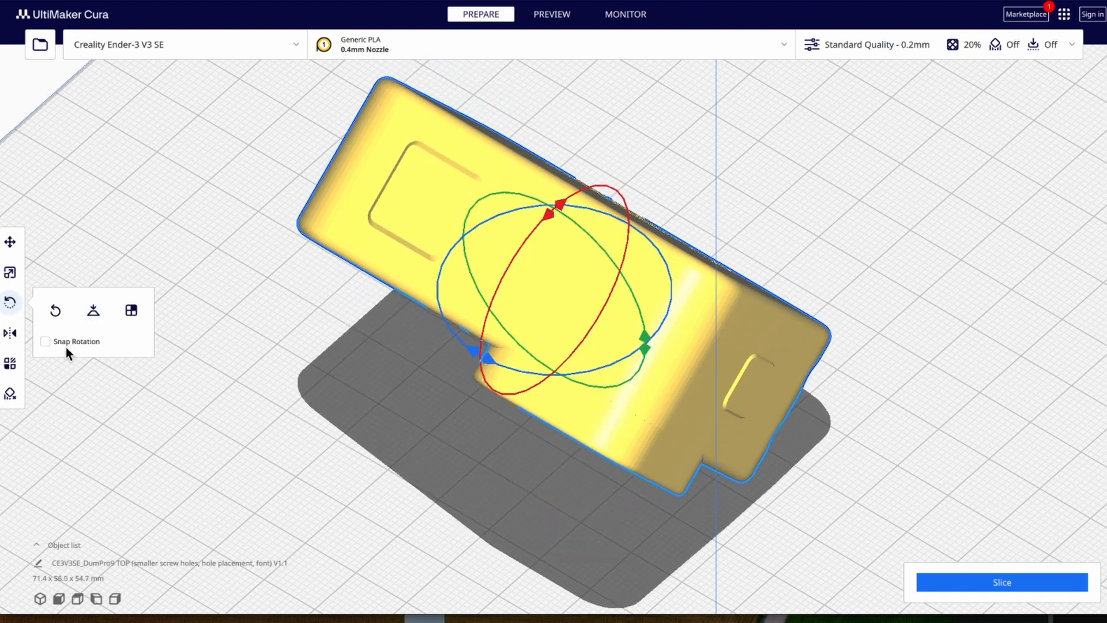
{"action": "left_click", "coordinate": [56, 311]}
{"action": "left_click", "coordinate": [457, 487]}
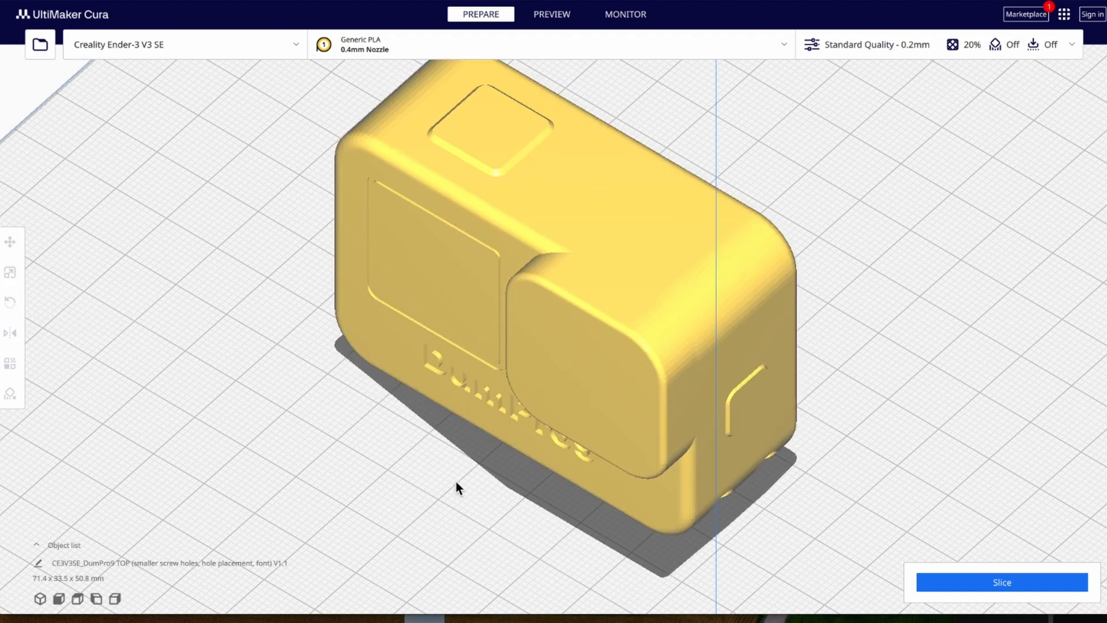
Step: Use Lay Flat on the DumPro9 top model and clear the selection
{"action": "left_click", "coordinate": [634, 362]}
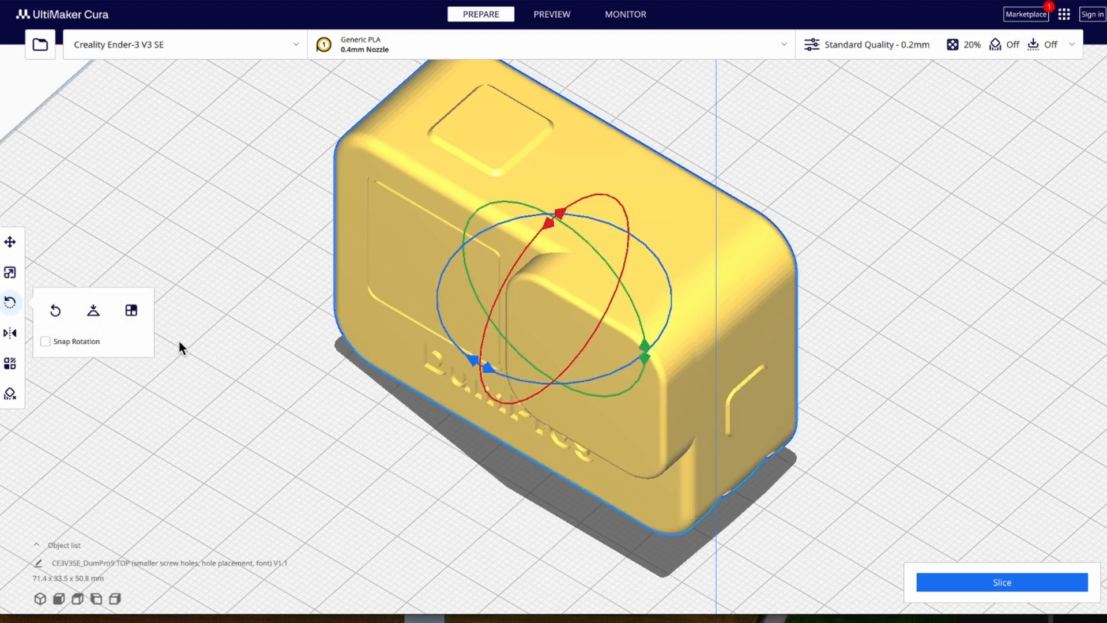
{"action": "left_click", "coordinate": [98, 321]}
{"action": "left_click", "coordinate": [747, 526]}
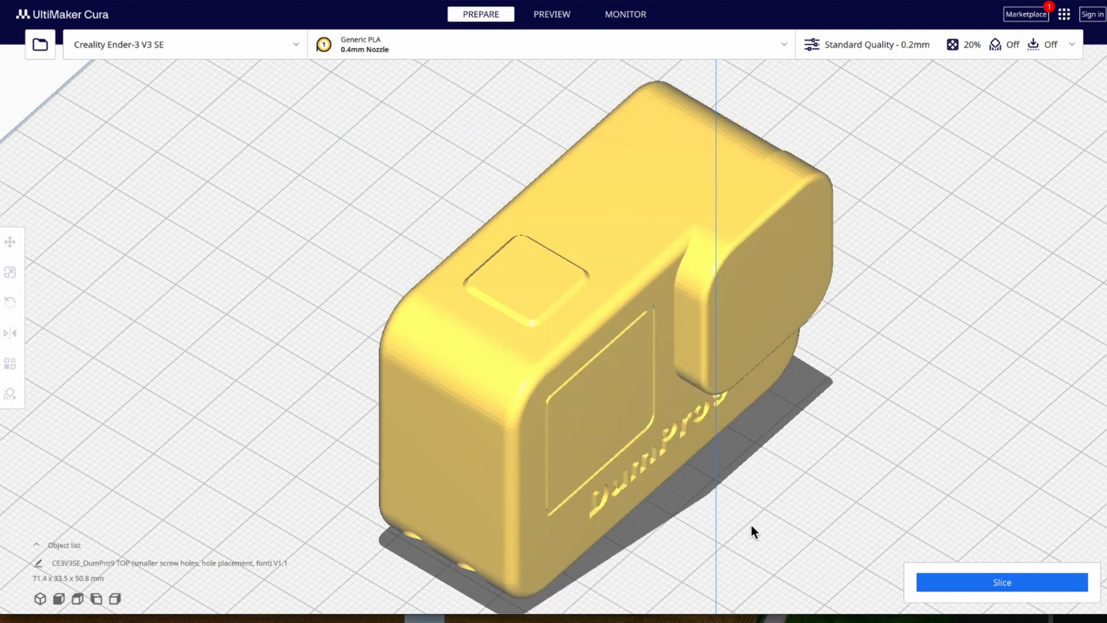
Step: Align the model's top face, the one with the raised square button, with the build plate so it stands upside down
{"action": "right_click_drag", "start_coordinate": [740, 536], "coordinate": [846, 498]}
{"action": "scroll", "coordinate": [827, 492], "scroll_direction": "down", "scroll_amount": 5}
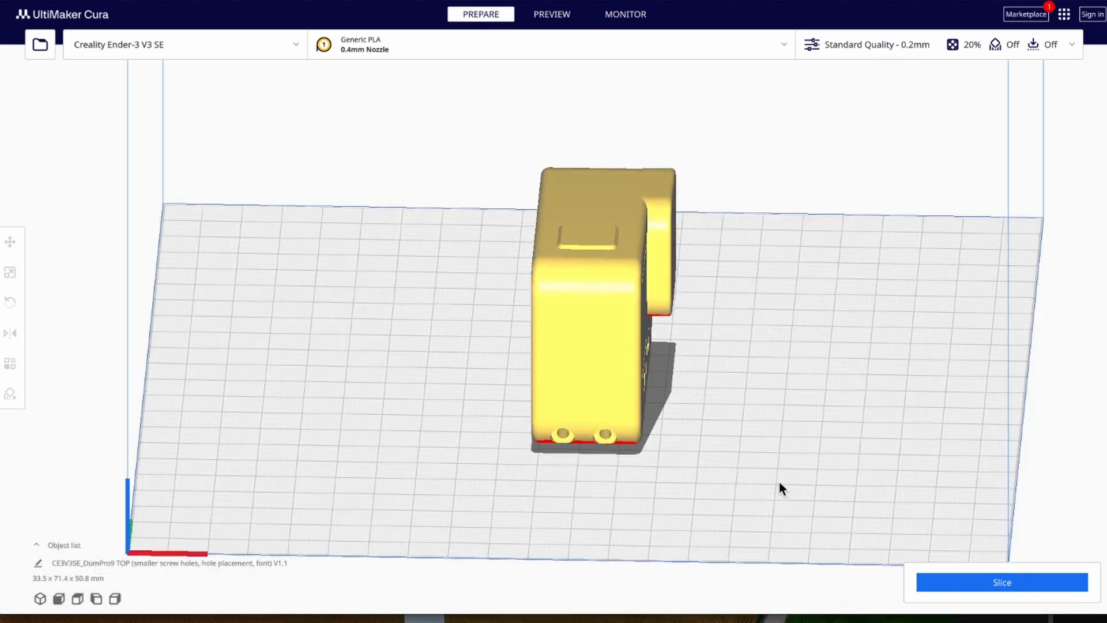
{"action": "scroll", "coordinate": [801, 424], "scroll_direction": "up", "scroll_amount": 2}
{"action": "right_click_drag", "start_coordinate": [805, 423], "coordinate": [813, 457]}
{"action": "left_click", "coordinate": [623, 304]}
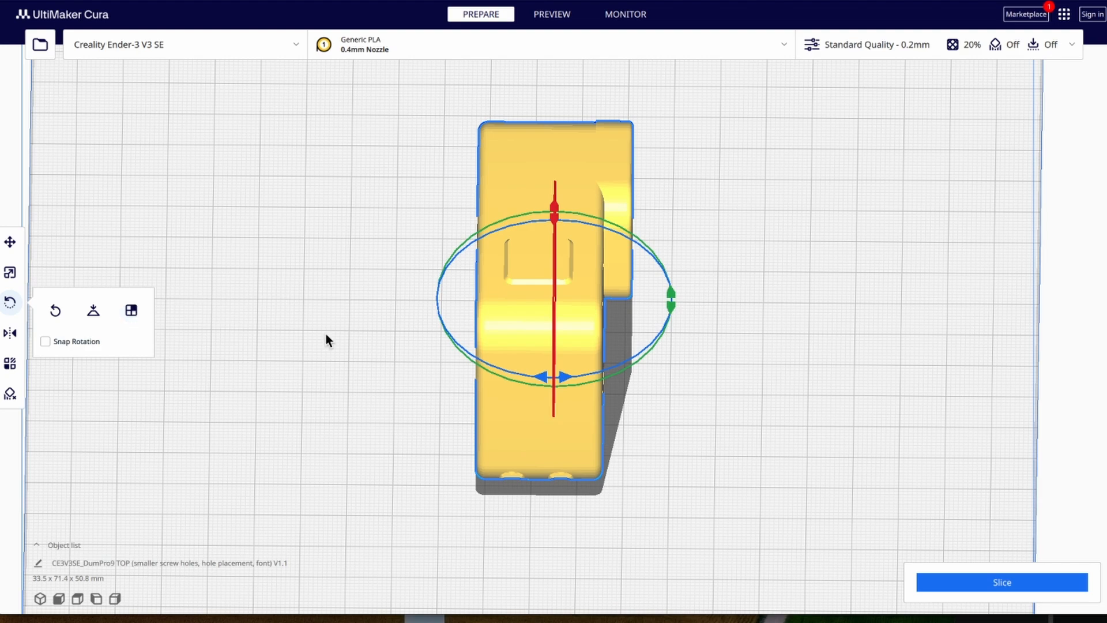
{"action": "left_click", "coordinate": [431, 389]}
{"action": "right_click_drag", "start_coordinate": [432, 386], "coordinate": [594, 430]}
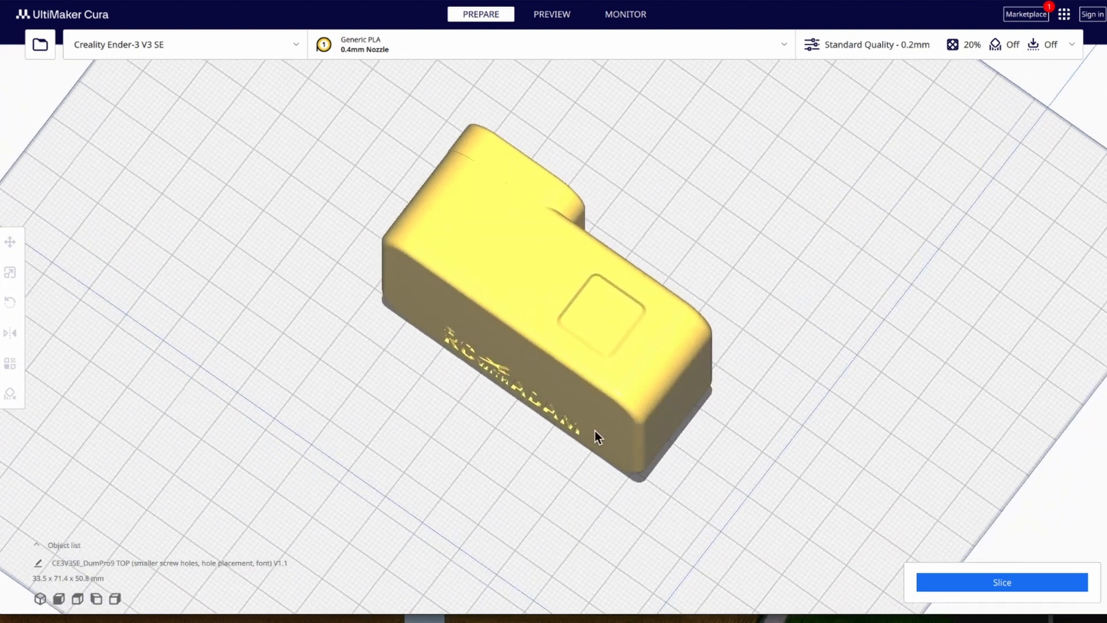
{"action": "left_click", "coordinate": [462, 313]}
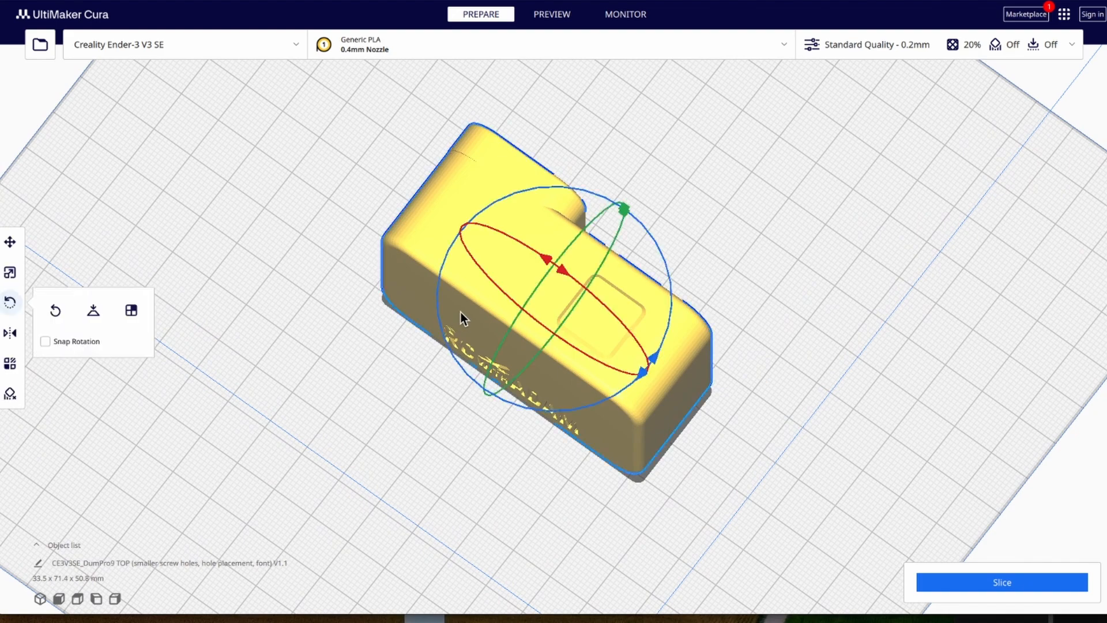
{"action": "left_click", "coordinate": [130, 312]}
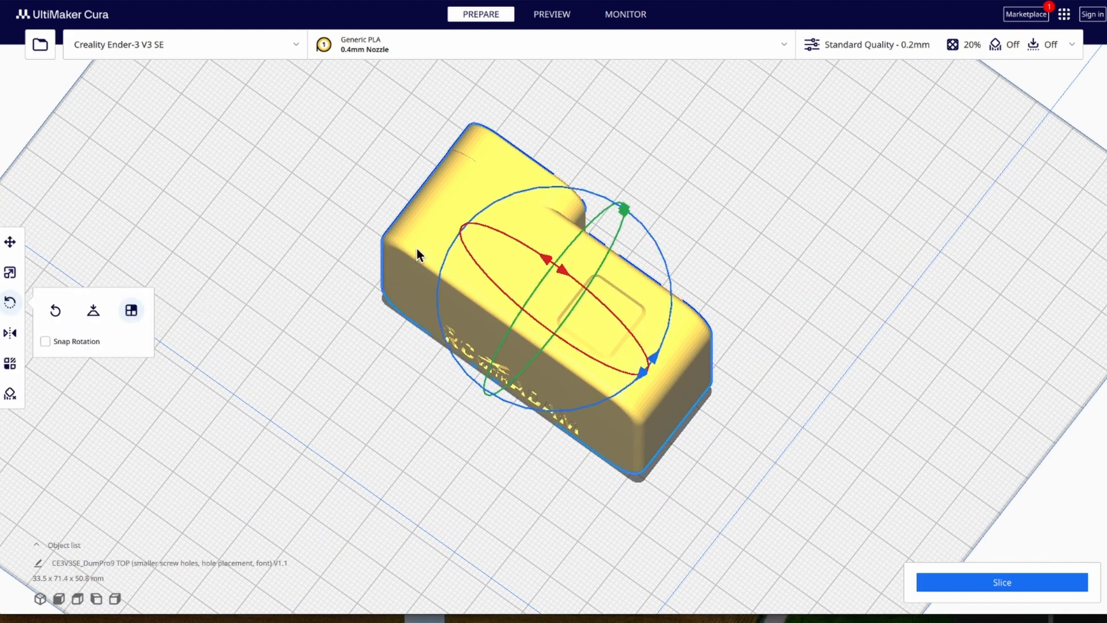
{"action": "left_click", "coordinate": [523, 260]}
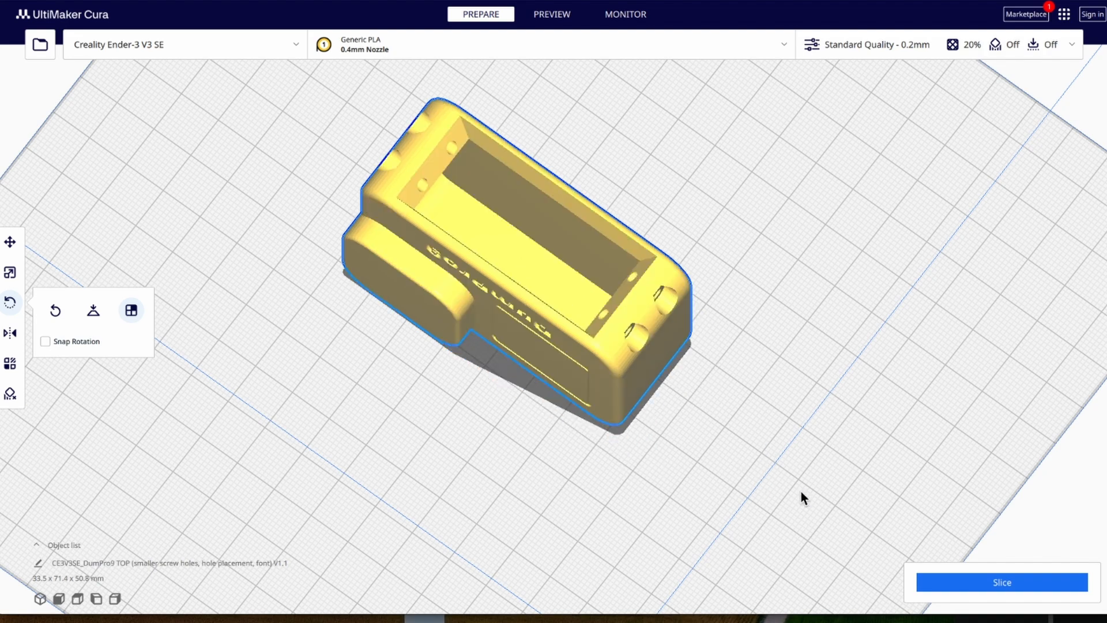
Step: Examine the underside of the upside-down model where the raised square button meets the build plate, from plate level and from below
{"action": "right_click_drag", "start_coordinate": [833, 490], "coordinate": [754, 376]}
{"action": "scroll", "coordinate": [726, 427], "scroll_direction": "up", "scroll_amount": 3}
{"action": "scroll", "coordinate": [564, 405], "scroll_direction": "down", "scroll_amount": 3}
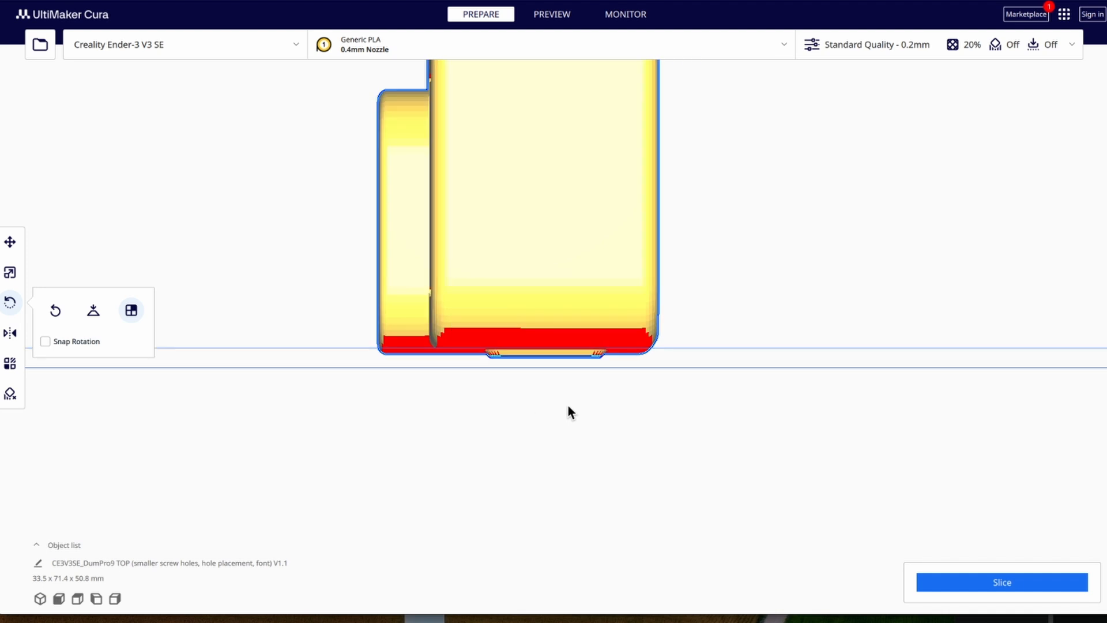
{"action": "left_click", "coordinate": [675, 379]}
{"action": "right_click_drag", "start_coordinate": [679, 378], "coordinate": [687, 369]}
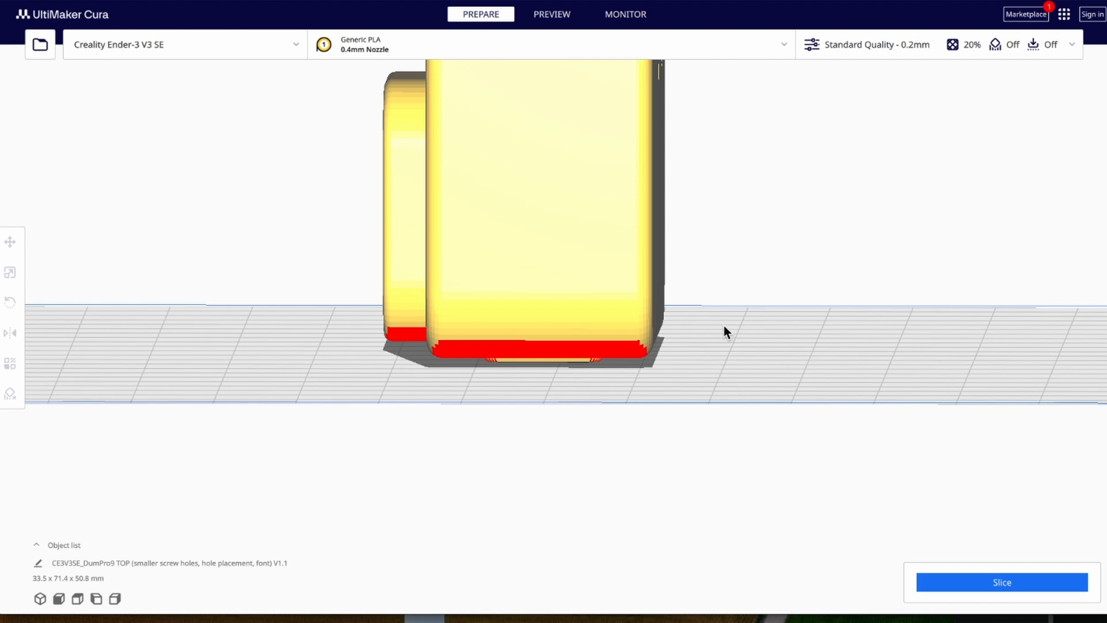
{"action": "right_click_drag", "start_coordinate": [732, 279], "coordinate": [659, 342]}
{"action": "middle_click_drag", "start_coordinate": [657, 338], "coordinate": [752, 298]}
{"action": "mouse_move", "coordinate": [751, 297]}
{"action": "right_mouse_down"}
{"action": "mouse_move", "coordinate": [739, 341]}
{"action": "mouse_move", "coordinate": [736, 301]}
{"action": "right_mouse_up"}
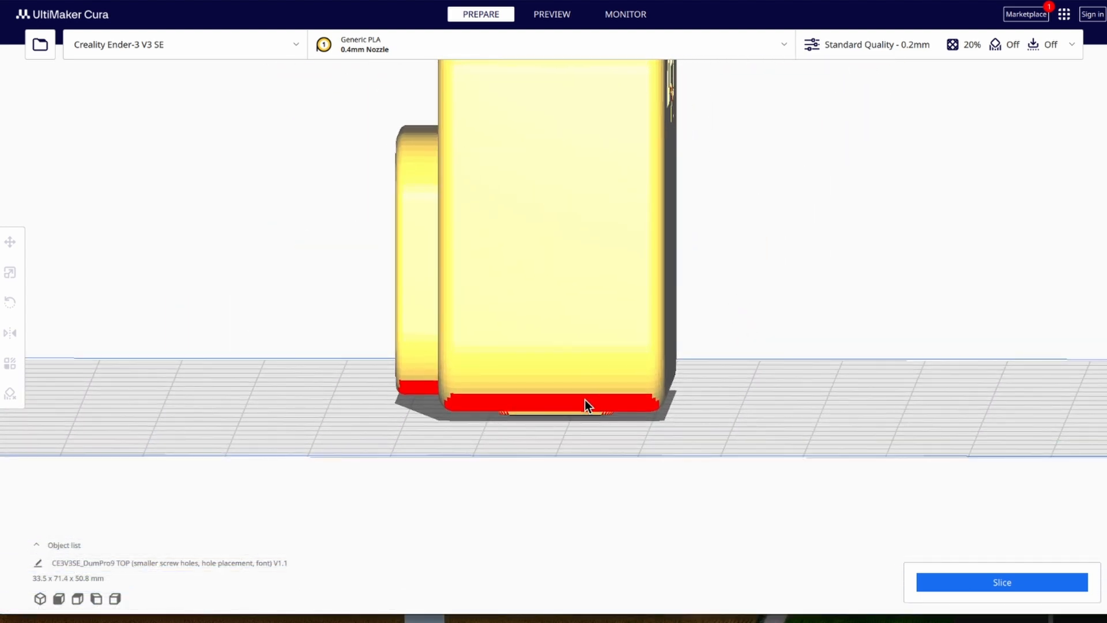
{"action": "scroll", "coordinate": [483, 429], "scroll_direction": "up", "scroll_amount": 2}
{"action": "right_click_drag", "start_coordinate": [740, 536], "coordinate": [772, 479]}
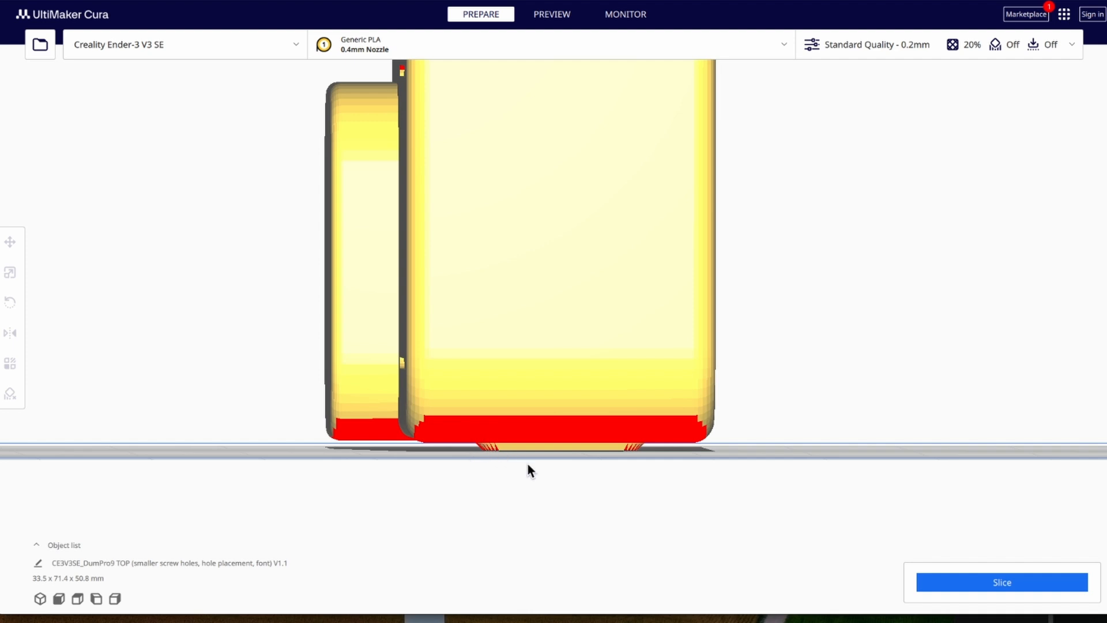
{"action": "right_click_drag", "start_coordinate": [753, 502], "coordinate": [801, 447]}
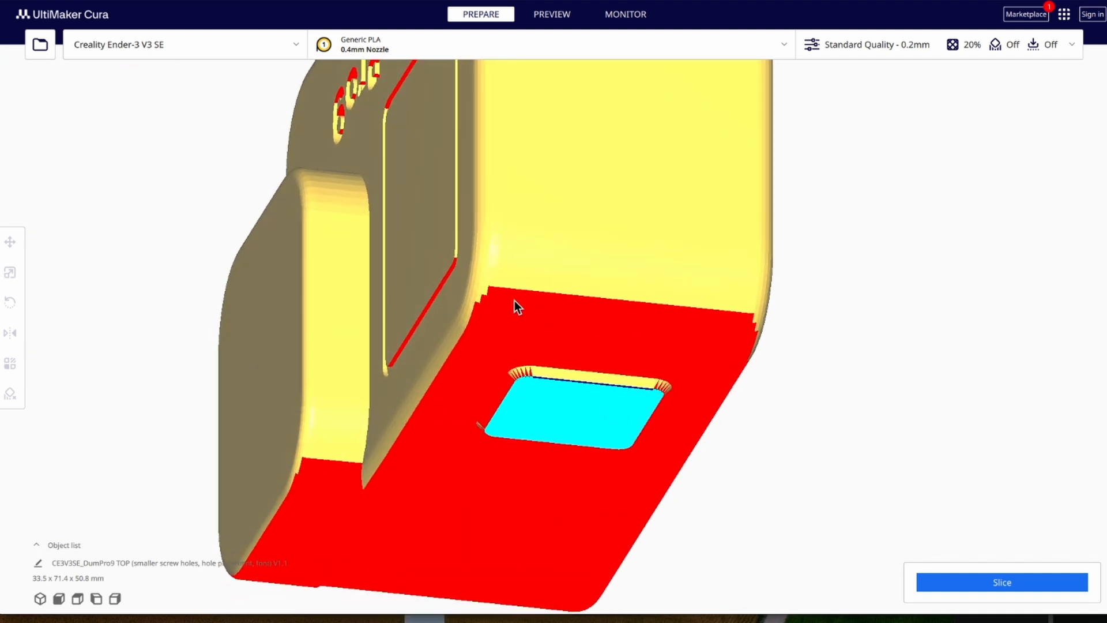
{"action": "right_click_drag", "start_coordinate": [681, 402], "coordinate": [795, 398]}
{"action": "right_click_drag", "start_coordinate": [733, 463], "coordinate": [732, 465]}
Step: Lower the model about 0.98 mm along the Z axis so the raised button sinks into the build plate
{"action": "left_click", "coordinate": [578, 348]}
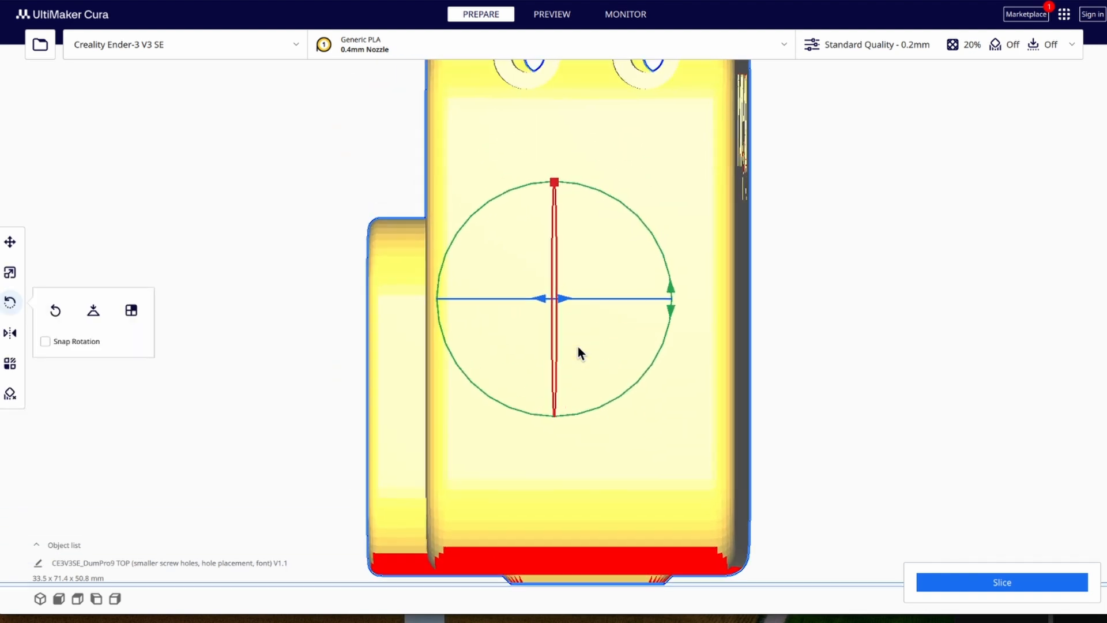
{"action": "left_click", "coordinate": [10, 245]}
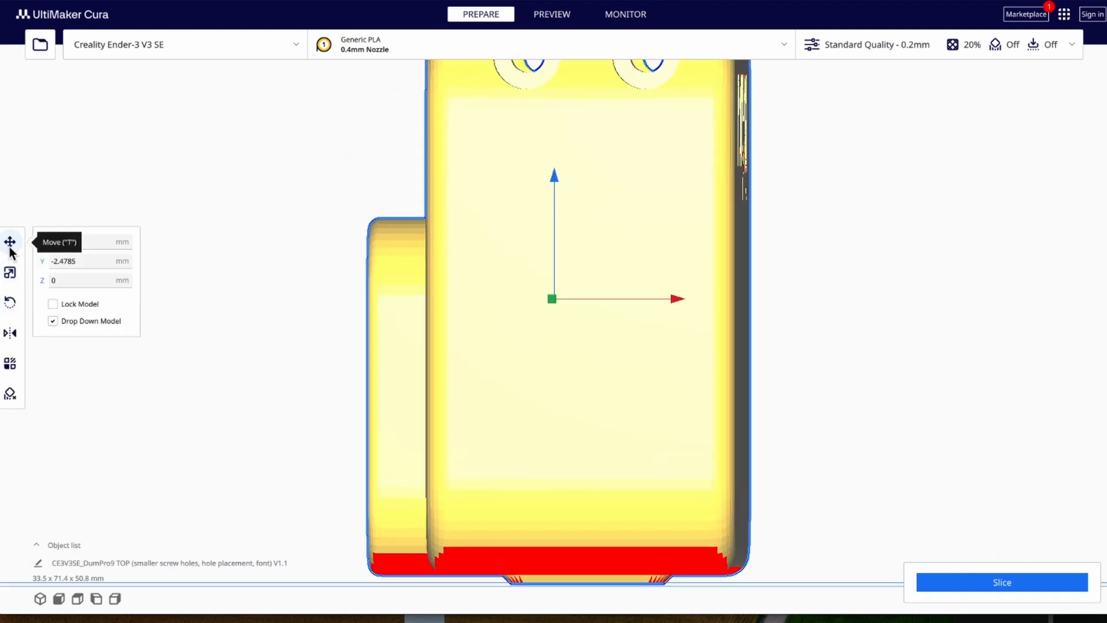
{"action": "scroll", "coordinate": [710, 340], "scroll_direction": "down", "scroll_amount": 3}
{"action": "scroll", "coordinate": [728, 508], "scroll_direction": "up", "scroll_amount": 3}
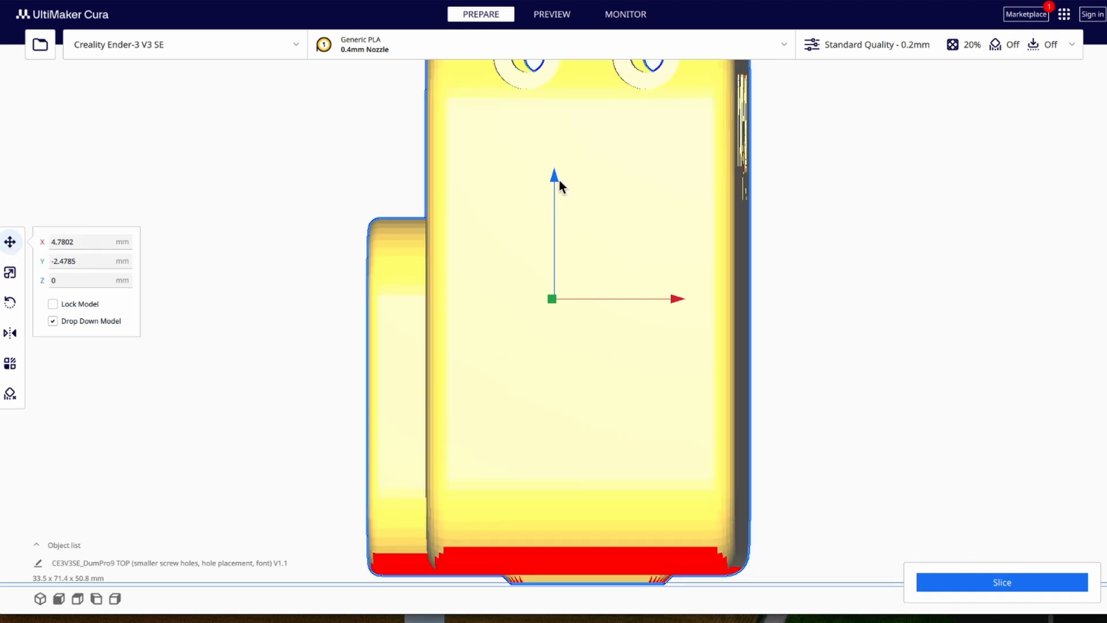
{"action": "left_click_drag", "start_coordinate": [554, 175], "coordinate": [555, 191]}
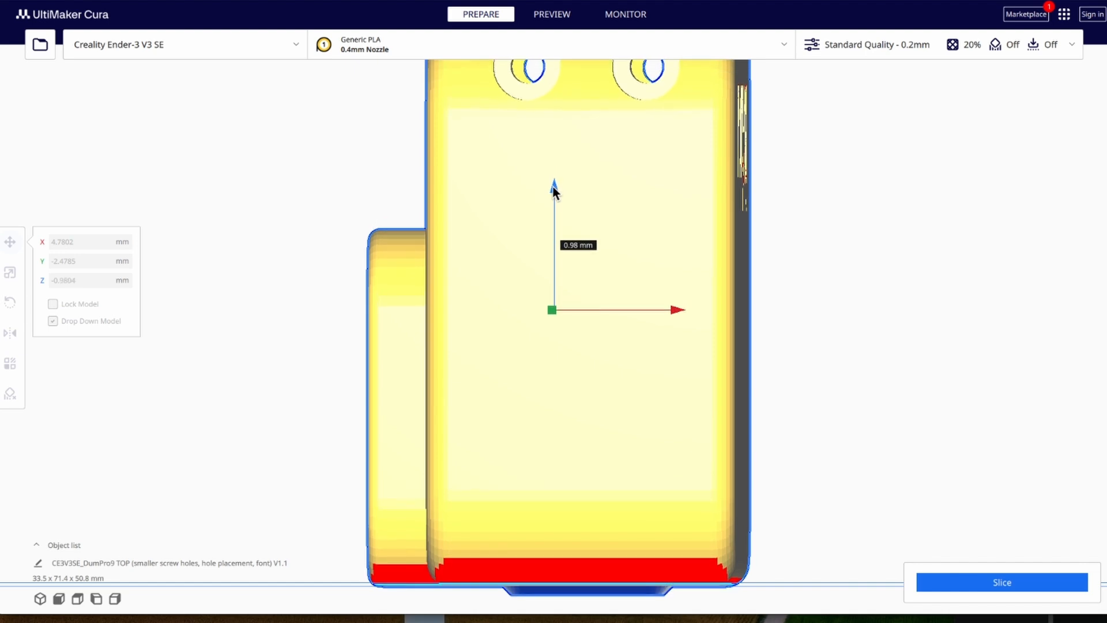
{"action": "right_click_drag", "start_coordinate": [836, 347], "coordinate": [771, 322]}
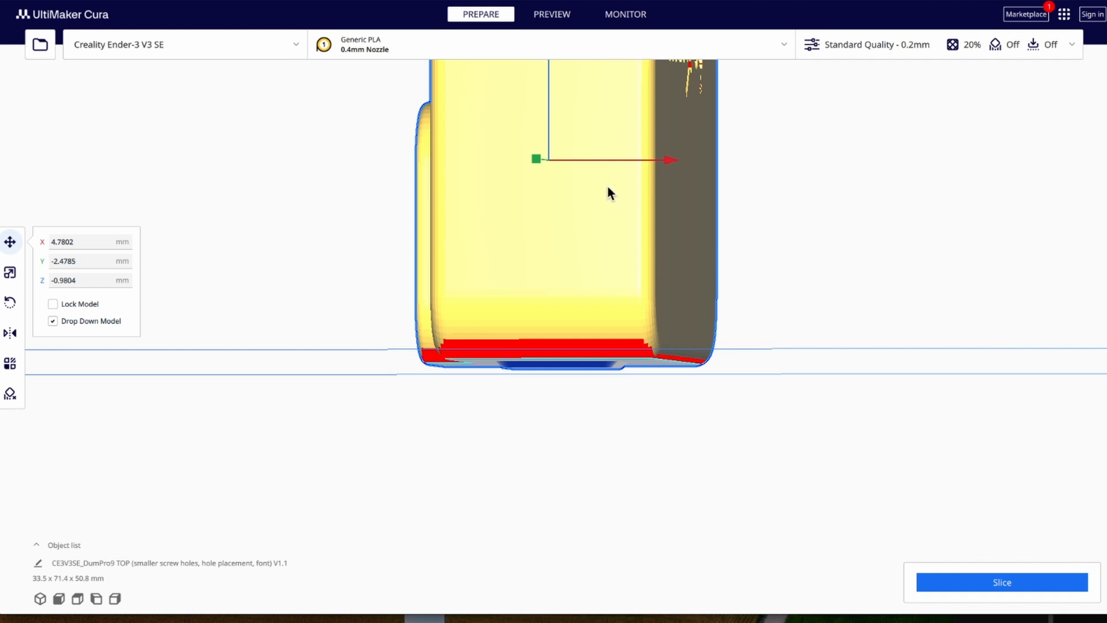
Step: Nudge the sunken model's height slightly along the Z axis, deselect it and check it from several sides
{"action": "right_click_drag", "start_coordinate": [612, 188], "coordinate": [576, 170]}
{"action": "left_click_drag", "start_coordinate": [549, 70], "coordinate": [551, 69]}
{"action": "left_click", "coordinate": [753, 316]}
{"action": "right_click_drag", "start_coordinate": [712, 327], "coordinate": [533, 445]}
{"action": "scroll", "coordinate": [649, 385], "scroll_direction": "up", "scroll_amount": 2}
{"action": "right_click_drag", "start_coordinate": [760, 398], "coordinate": [526, 268]}
{"action": "right_click_drag", "start_coordinate": [478, 304], "coordinate": [520, 213]}
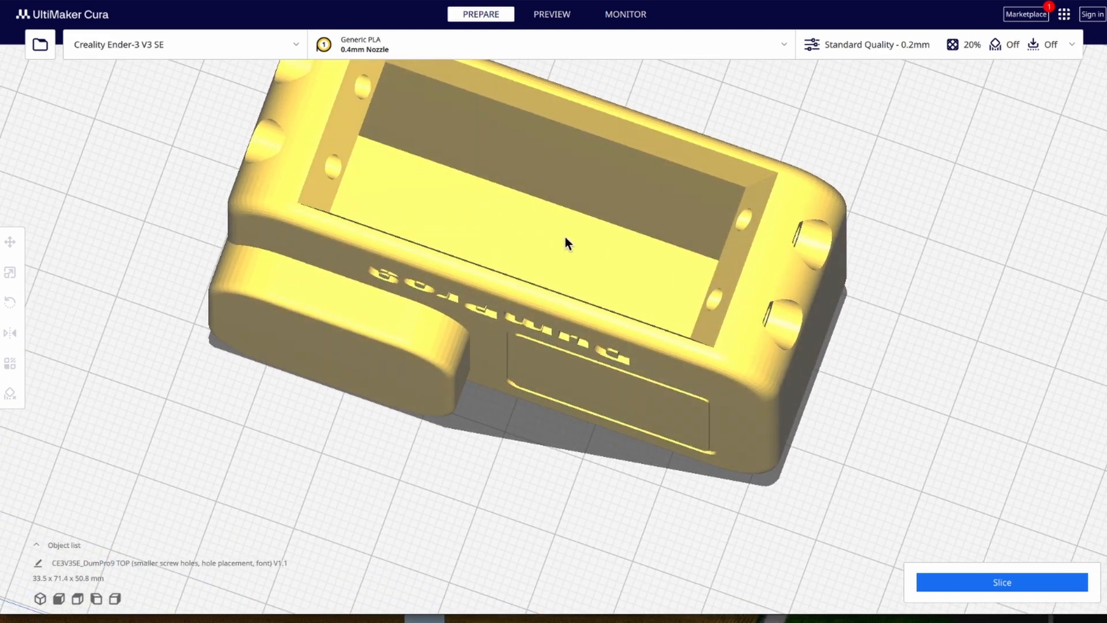
Step: Slice the upside-down model and preview its toolpaths down to layer 110
{"action": "right_click_drag", "start_coordinate": [754, 573], "coordinate": [755, 545]}
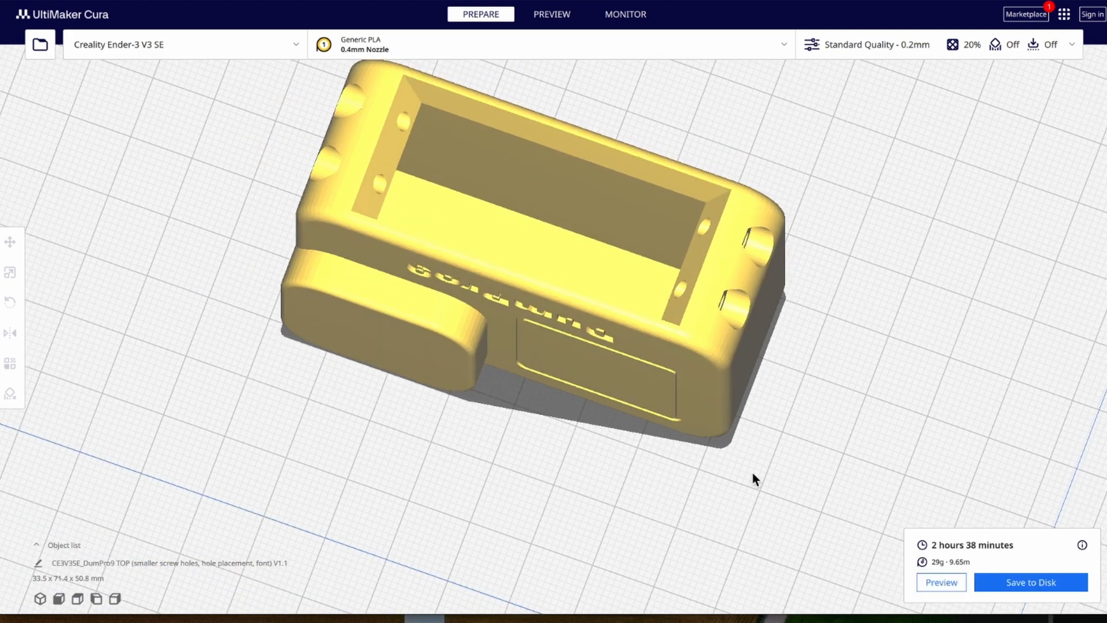
{"action": "left_click", "coordinate": [944, 579]}
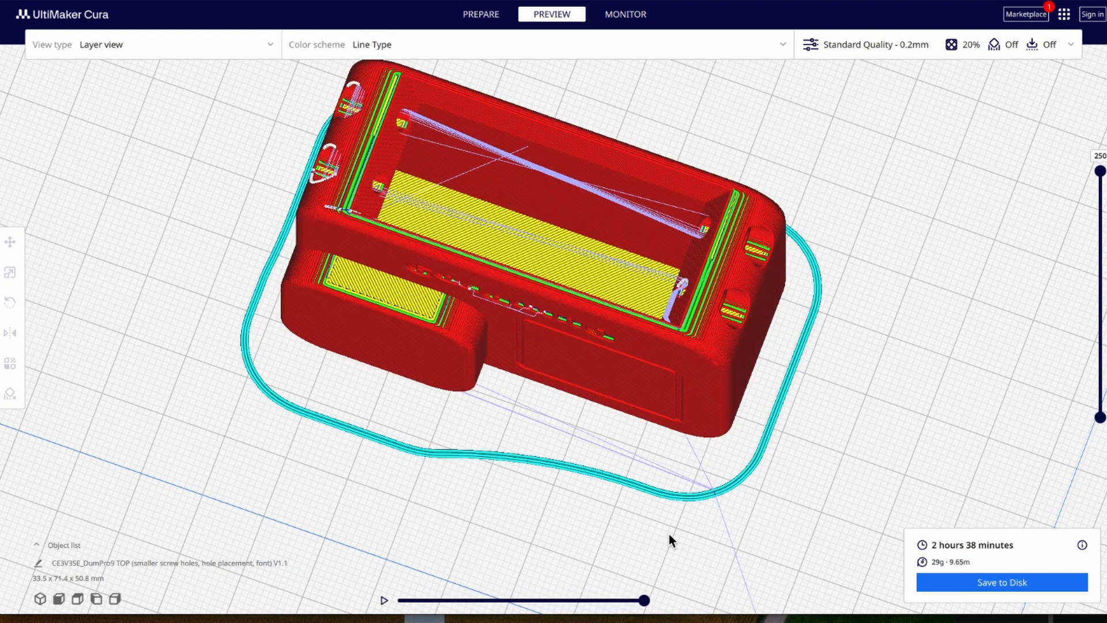
{"action": "scroll", "coordinate": [563, 414], "scroll_direction": "down", "scroll_amount": 2}
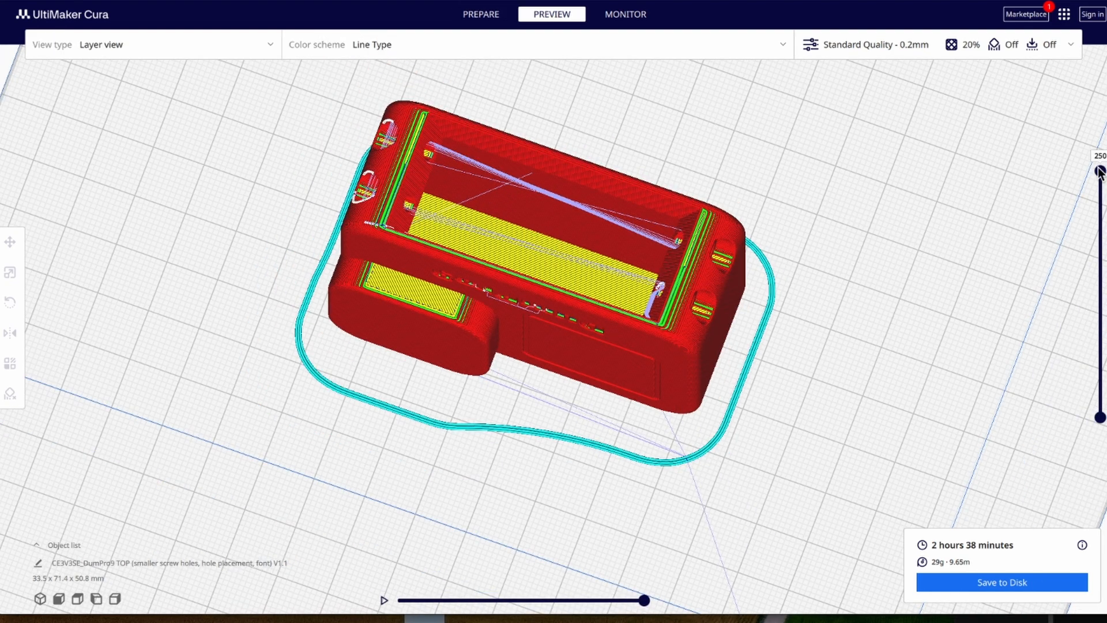
{"action": "left_click_drag", "start_coordinate": [1100, 173], "coordinate": [1070, 306]}
{"action": "scroll", "coordinate": [524, 380], "scroll_direction": "up", "scroll_amount": 4}
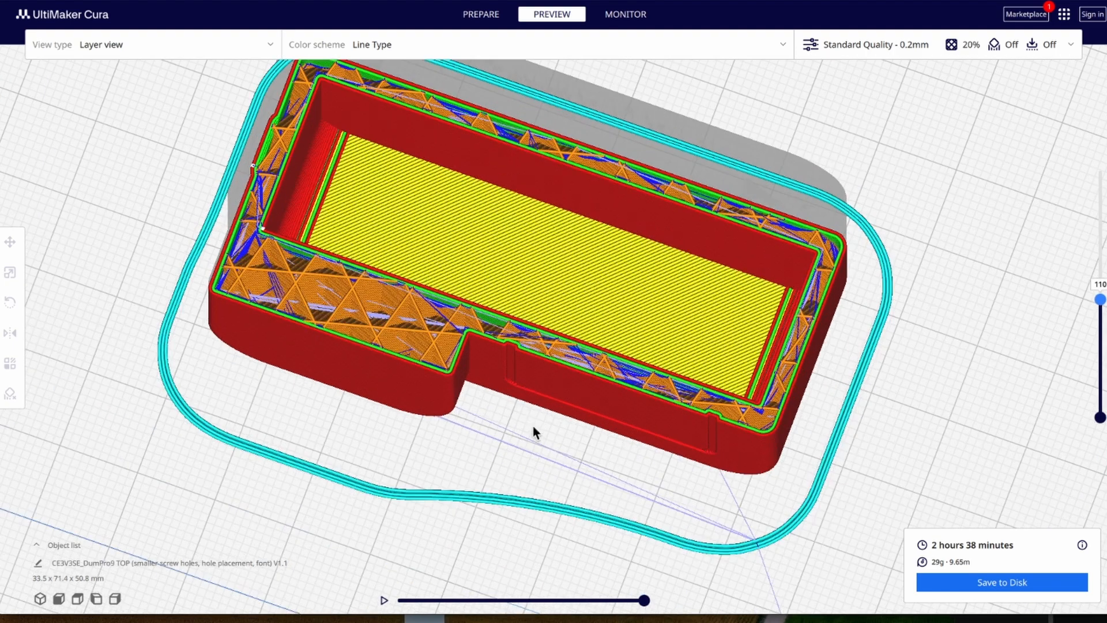
Step: Inspect the sliced model's interior, lowering the preview to layer 1 and restoring it to layer 250
{"action": "right_click_drag", "start_coordinate": [548, 460], "coordinate": [534, 418]}
{"action": "middle_click_drag", "start_coordinate": [536, 425], "coordinate": [548, 457]}
{"action": "scroll", "coordinate": [694, 445], "scroll_direction": "down", "scroll_amount": 3}
{"action": "left_click_drag", "start_coordinate": [1102, 311], "coordinate": [1101, 399]}
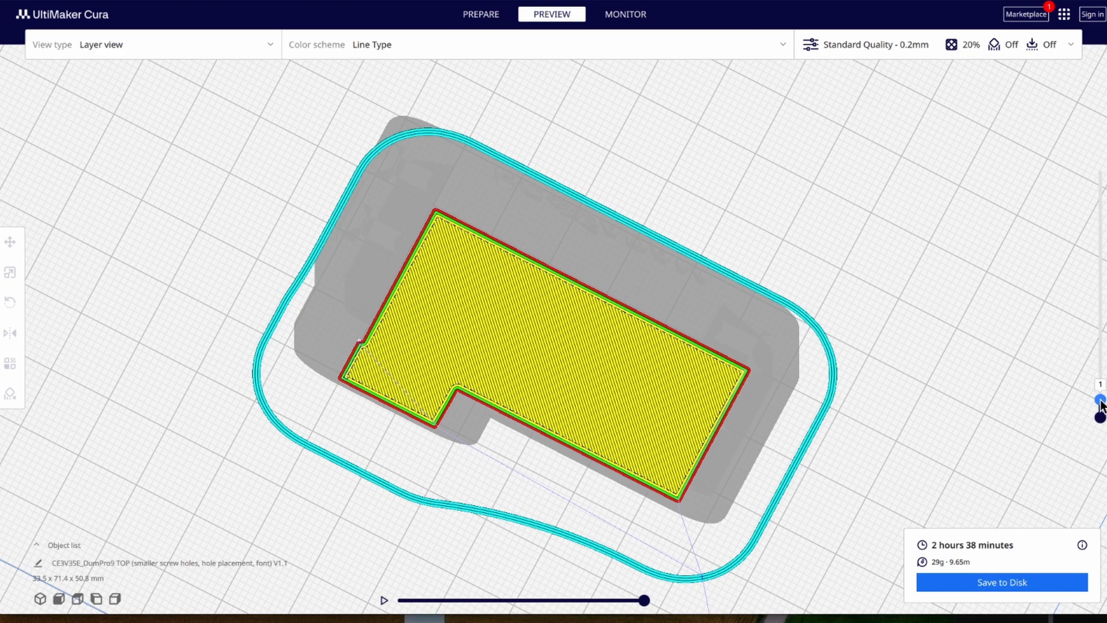
{"action": "left_click_drag", "start_coordinate": [1101, 399], "coordinate": [1101, 170]}
{"action": "scroll", "coordinate": [642, 331], "scroll_direction": "down", "scroll_amount": 3}
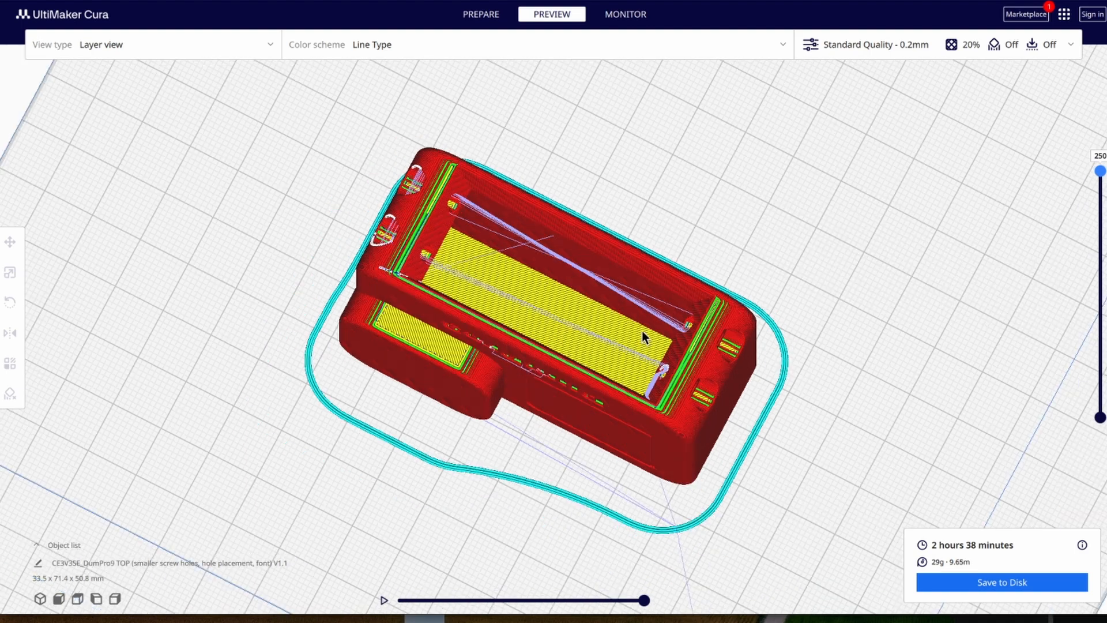
{"action": "right_click_drag", "start_coordinate": [797, 516], "coordinate": [808, 409]}
Step: Open the G-code save dialog, allow access to the Documents folder, check the file name and leave without saving
{"action": "scroll", "coordinate": [809, 412], "scroll_direction": "down", "scroll_amount": 2}
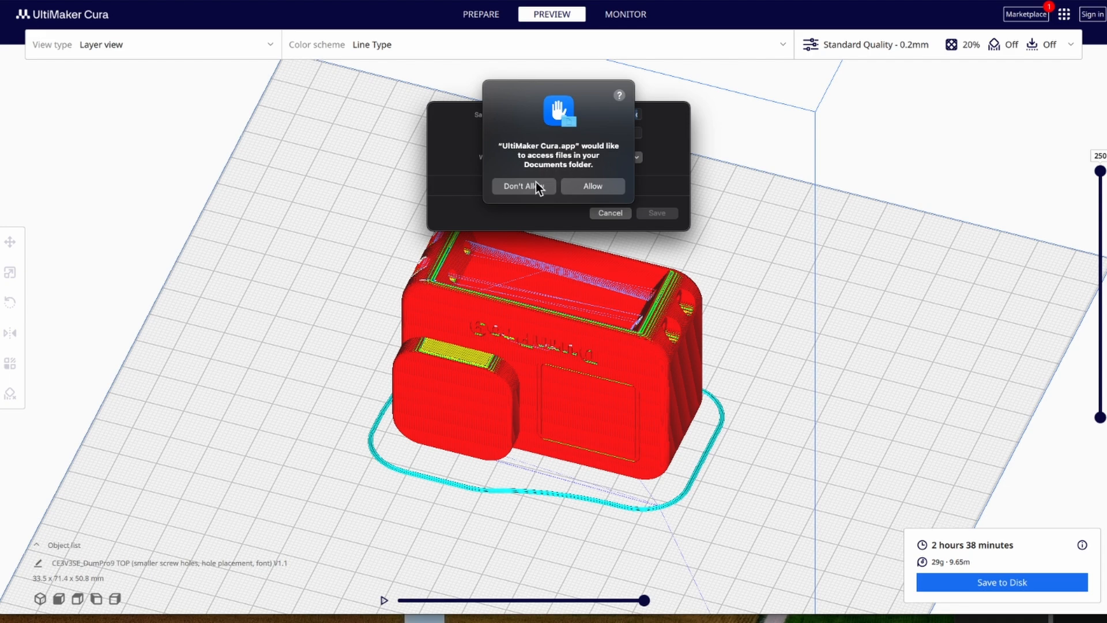
{"action": "left_click", "coordinate": [591, 184]}
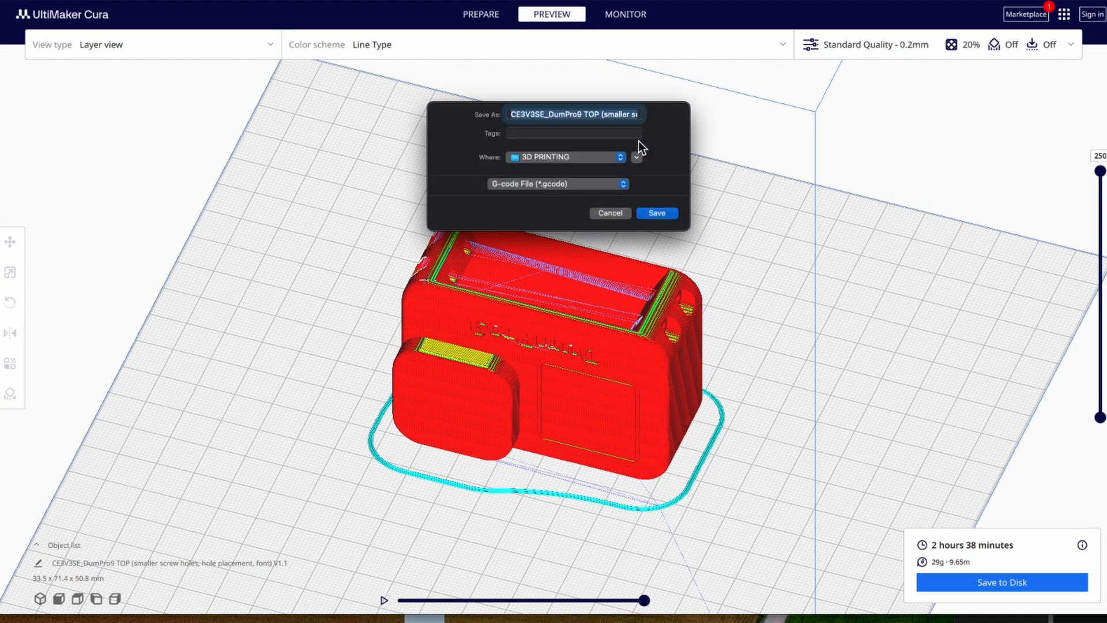
{"action": "left_click_drag", "start_coordinate": [604, 114], "coordinate": [674, 117]}
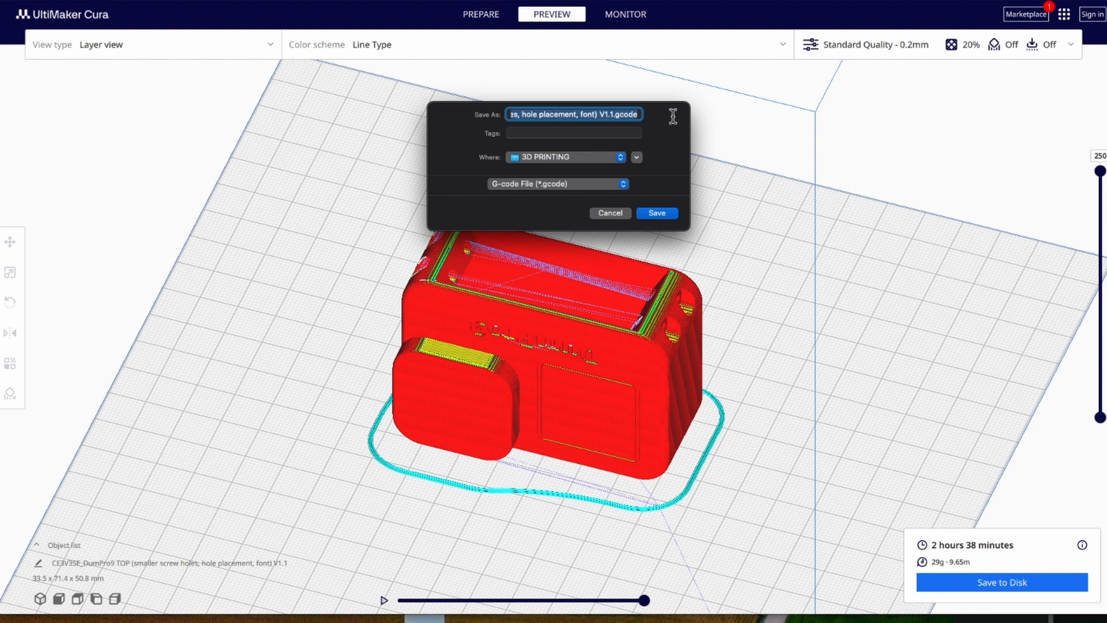
{"action": "left_click", "coordinate": [617, 115]}
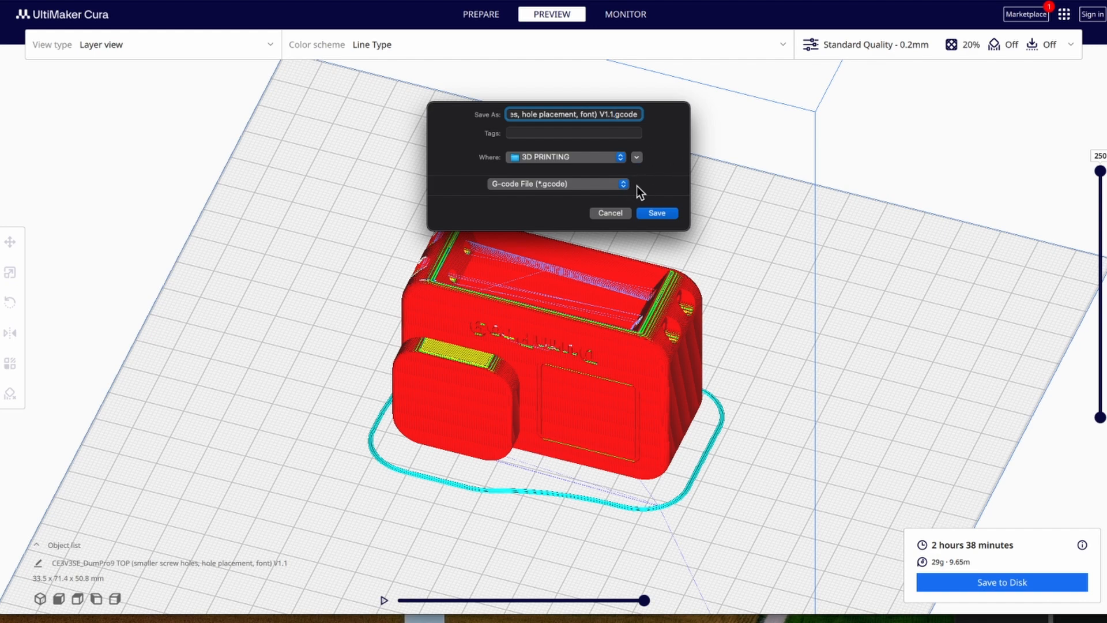
{"action": "left_click", "coordinate": [610, 214]}
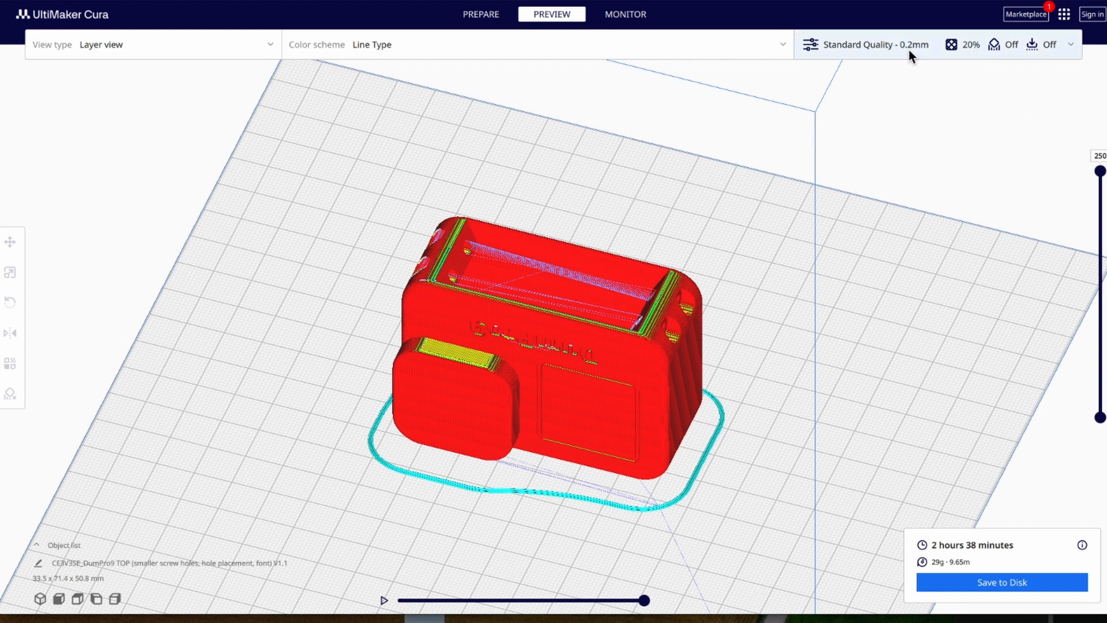
Step: Open the print settings and review the Layer Height description and the quality profile choices
{"action": "left_click", "coordinate": [884, 44]}
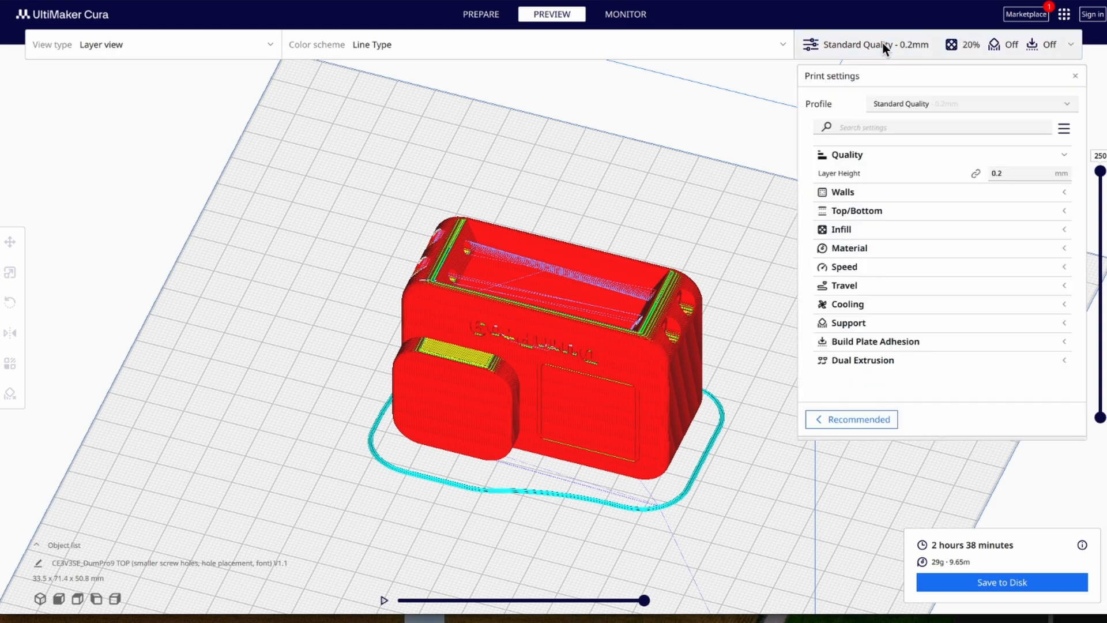
{"action": "mouse_move", "coordinate": [907, 183]}
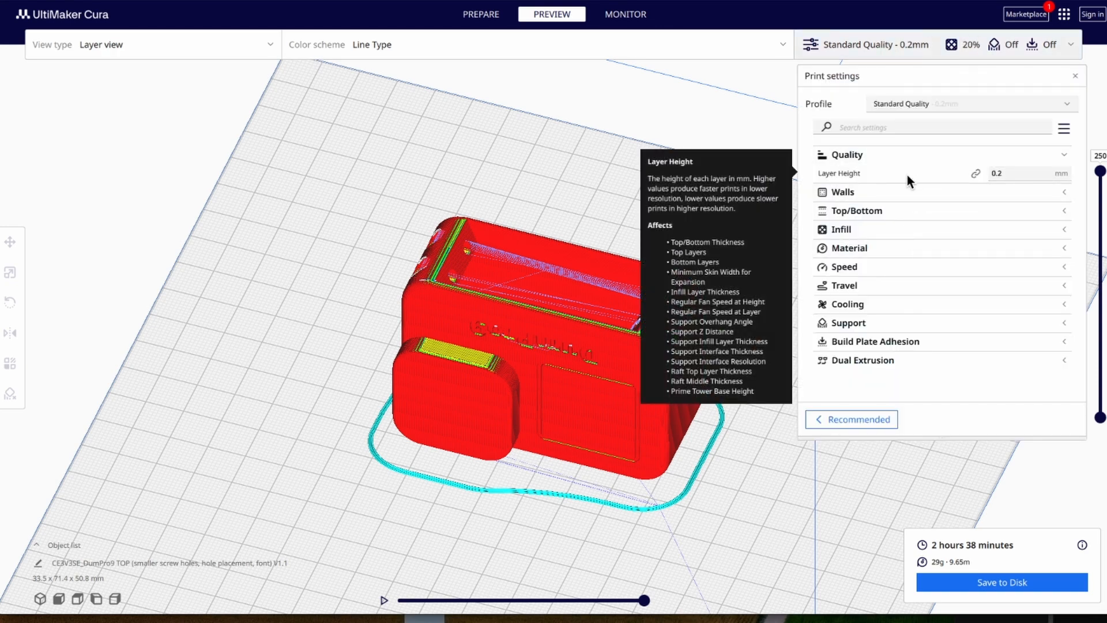
{"action": "left_click", "coordinate": [1058, 104]}
{"action": "left_click", "coordinate": [936, 170]}
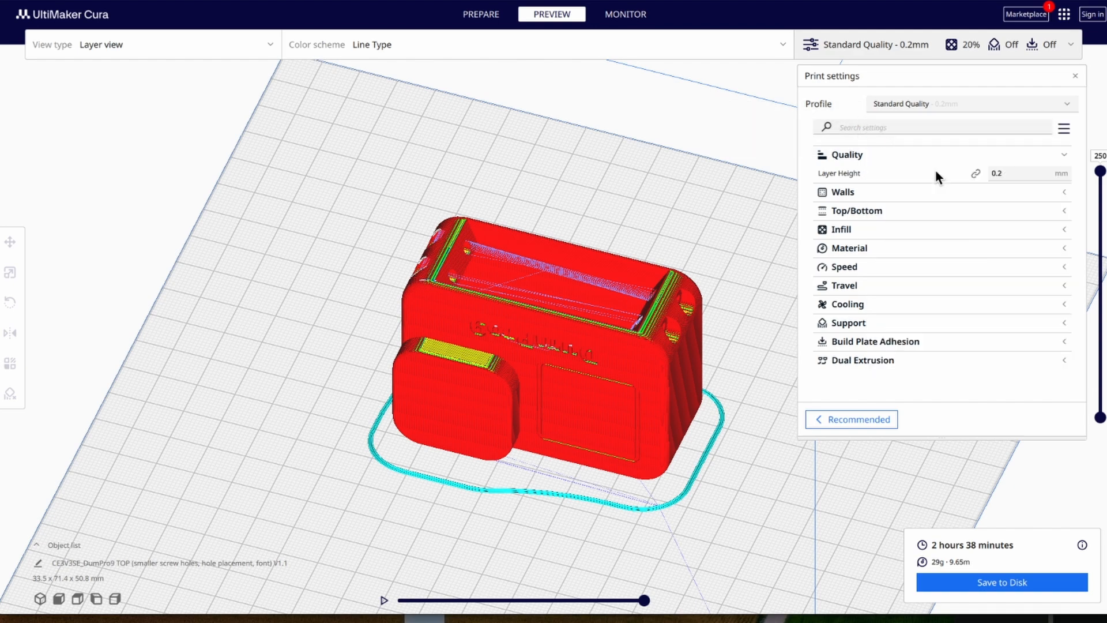
Step: Review the setting visibility levels available for the print settings, leaving the current level in place
{"action": "left_click", "coordinate": [1064, 129]}
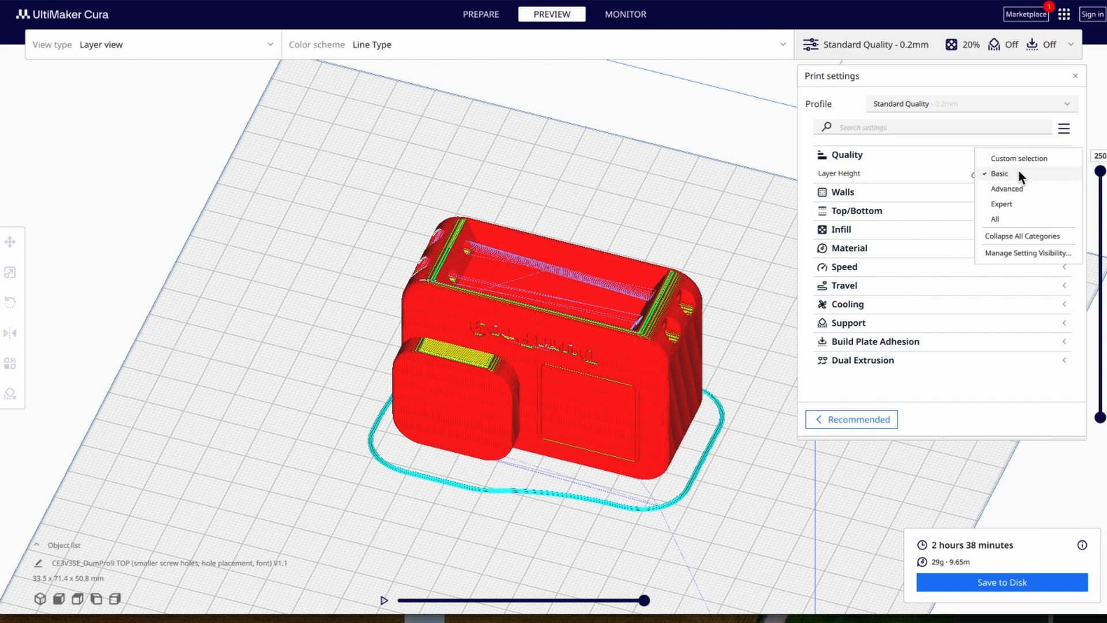
{"action": "left_click", "coordinate": [957, 137]}
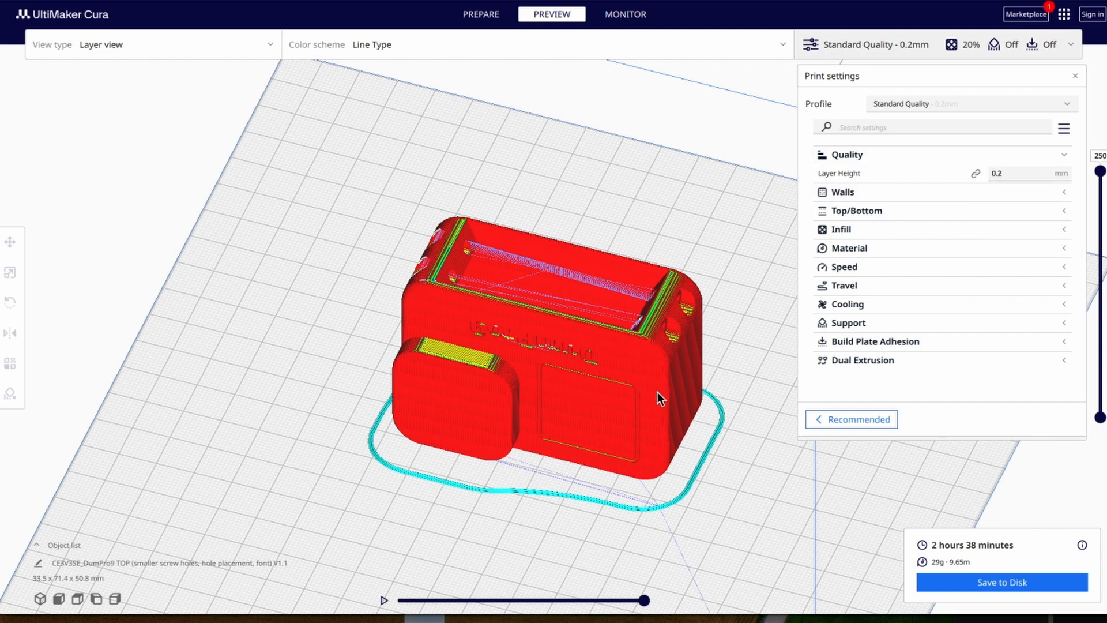
{"action": "scroll", "coordinate": [738, 427], "scroll_direction": "up", "scroll_amount": 2}
{"action": "right_click_drag", "start_coordinate": [765, 427], "coordinate": [729, 373]}
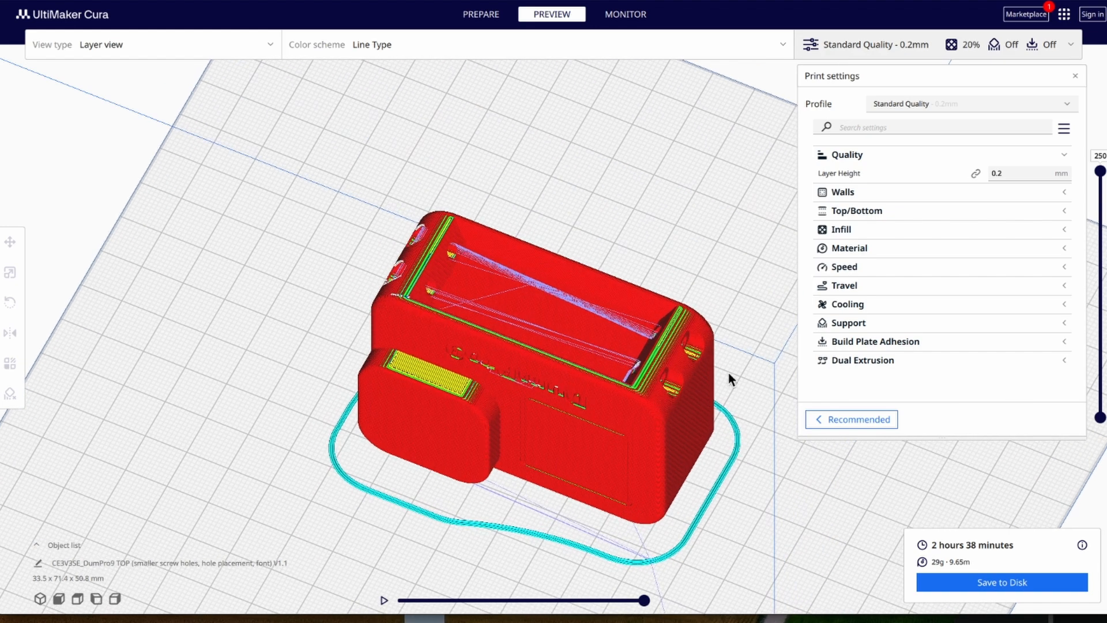
Step: Set the material's Printing Temperature to 215 °C, collapsing the Quality settings before and the Material settings after the change
{"action": "left_click", "coordinate": [886, 157]}
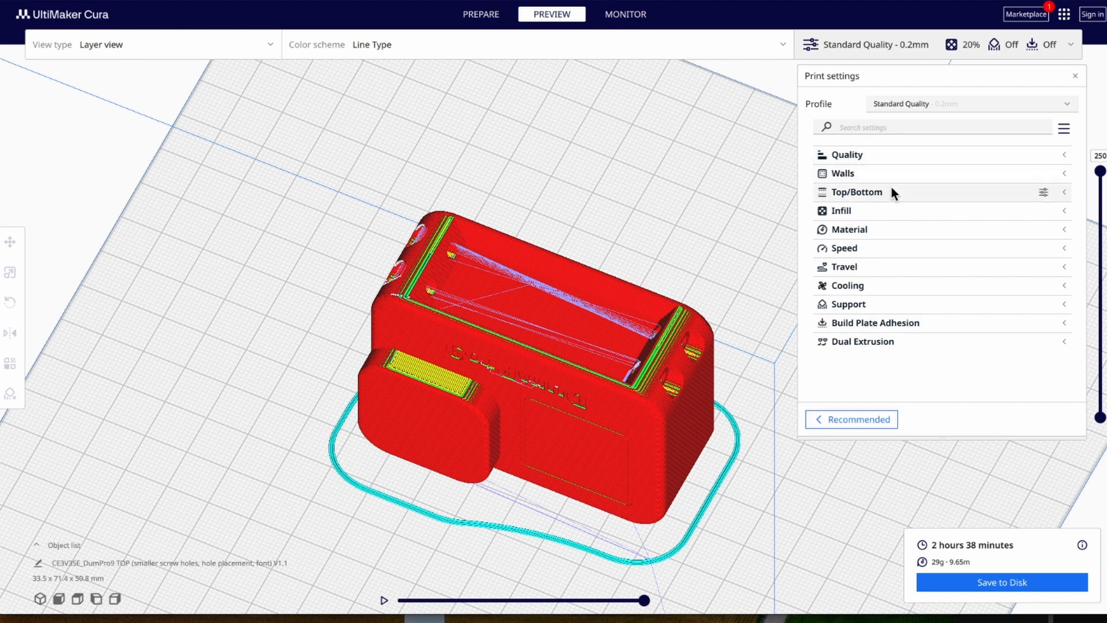
{"action": "left_click", "coordinate": [871, 228]}
{"action": "mouse_move", "coordinate": [921, 248]}
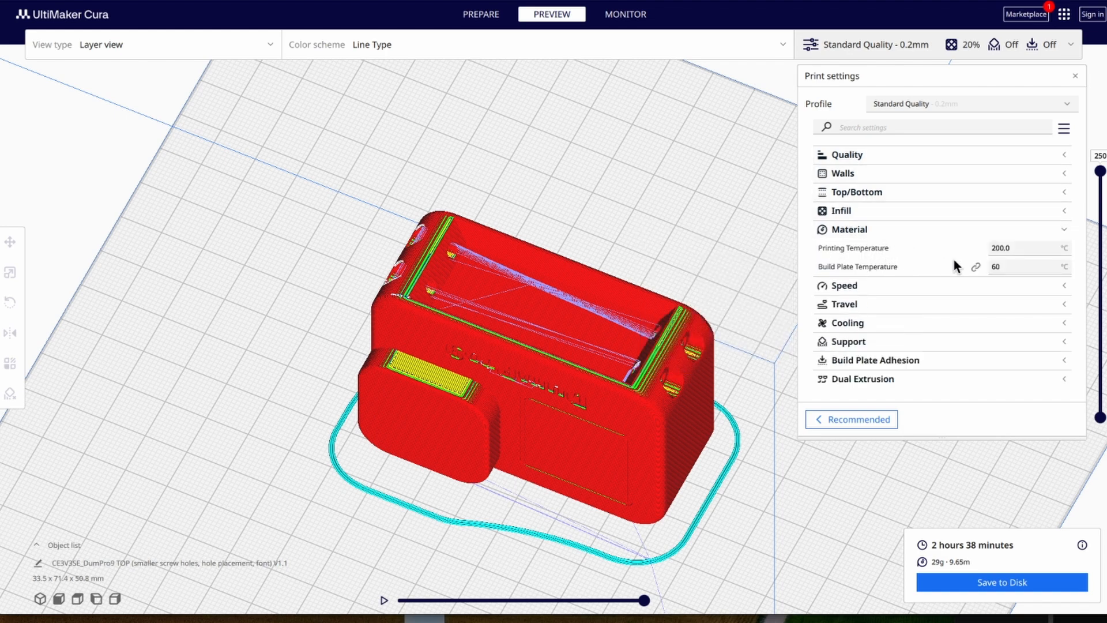
{"action": "mouse_move", "coordinate": [962, 251]}
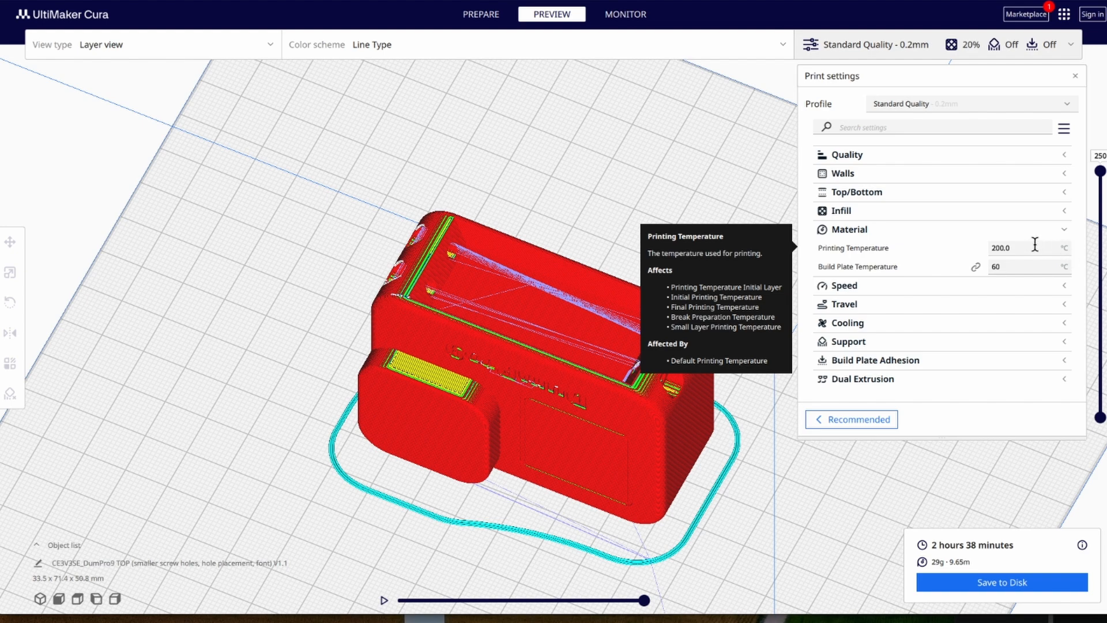
{"action": "left_click", "coordinate": [1004, 248]}
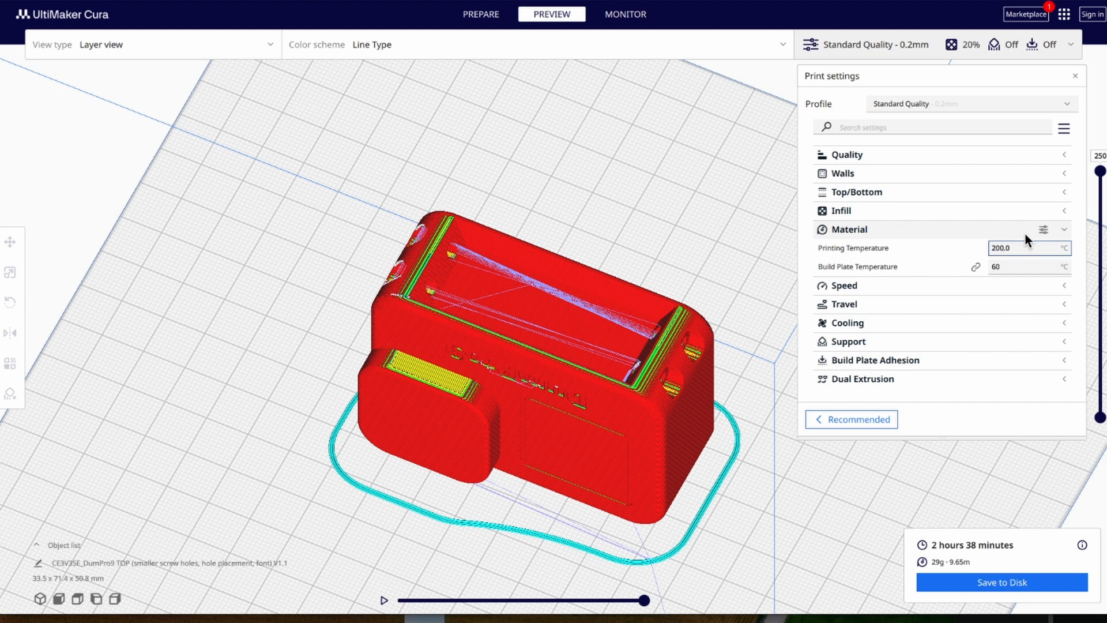
{"action": "key", "text": "BackSpace"}
{"action": "key", "text": "BackSpace"}
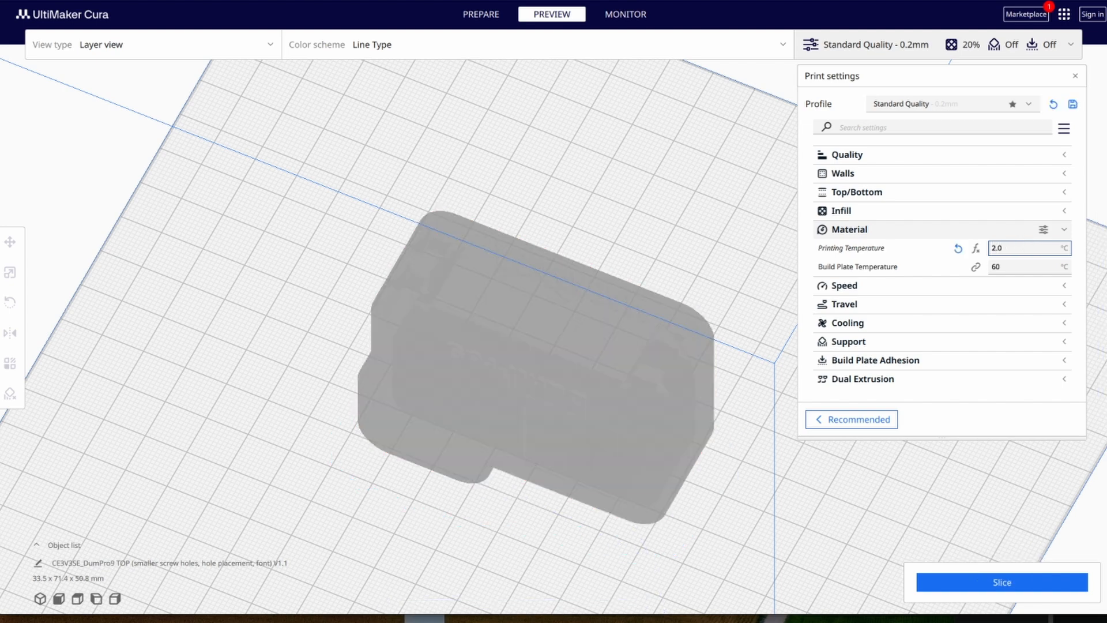
{"action": "type", "text": "15"}
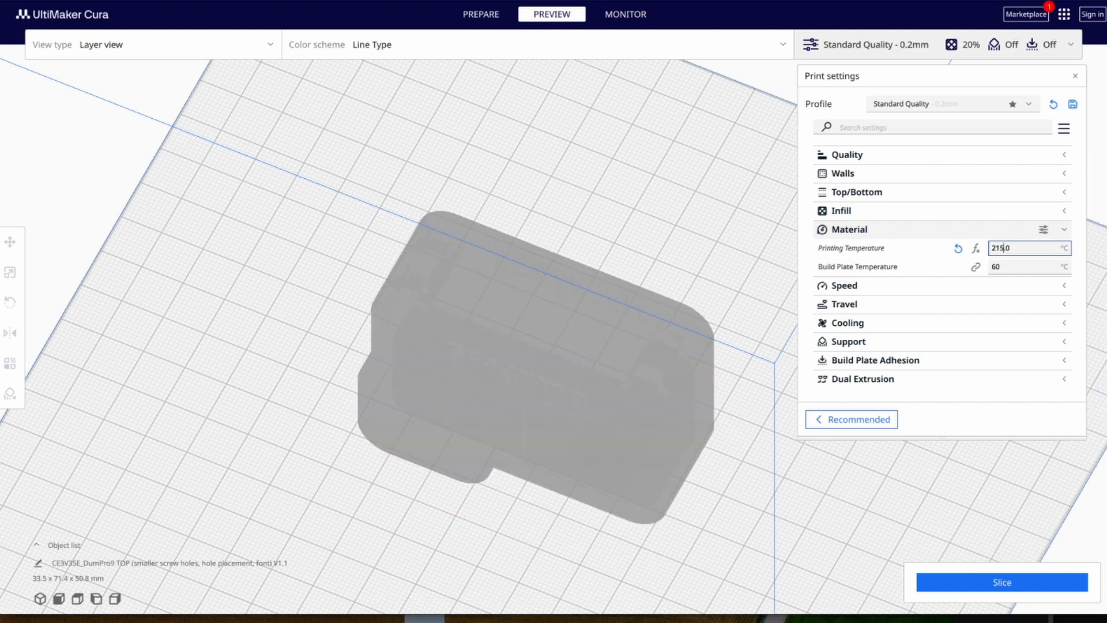
{"action": "left_click", "coordinate": [871, 261]}
{"action": "left_click", "coordinate": [859, 229]}
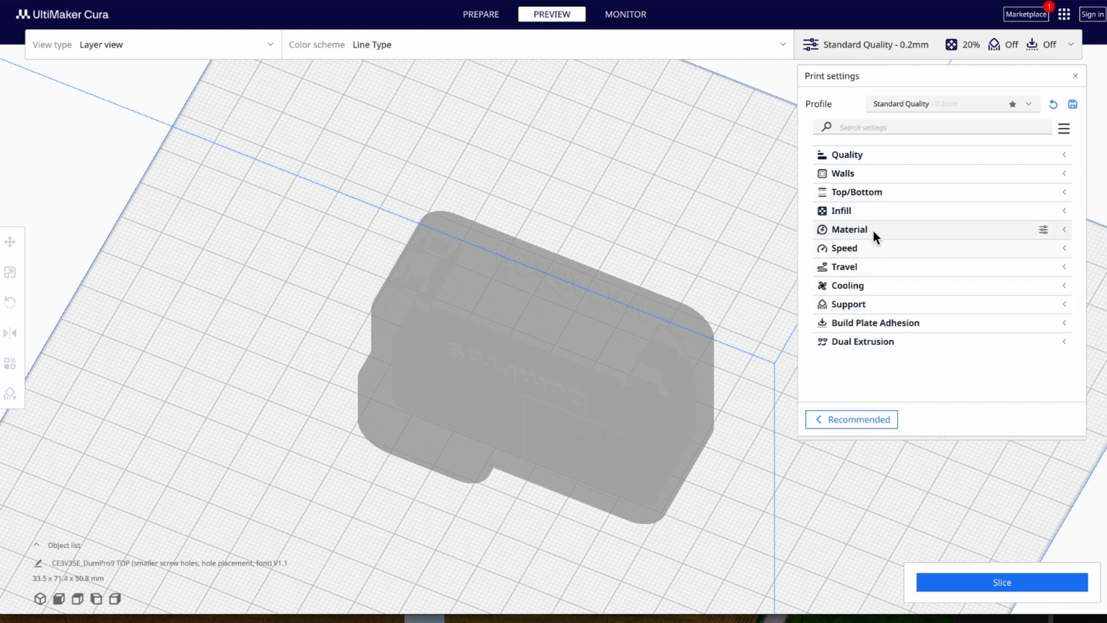
Step: Set the Print Speed to 50 mm/s in the Speed settings and collapse that category
{"action": "scroll", "coordinate": [644, 475], "scroll_direction": "down", "scroll_amount": 4}
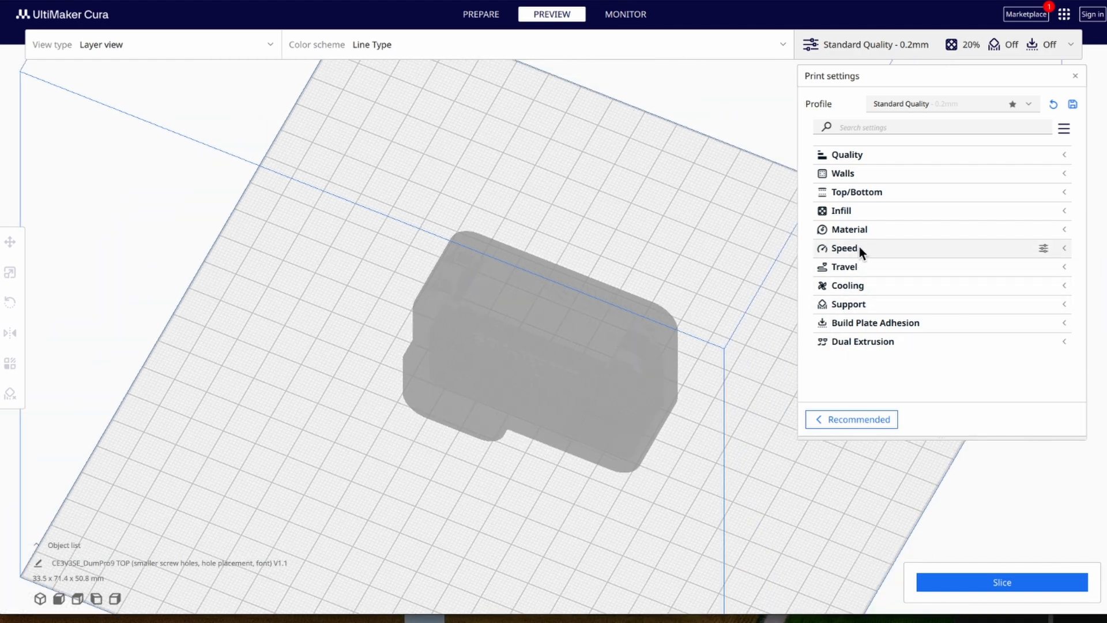
{"action": "left_click", "coordinate": [860, 248]}
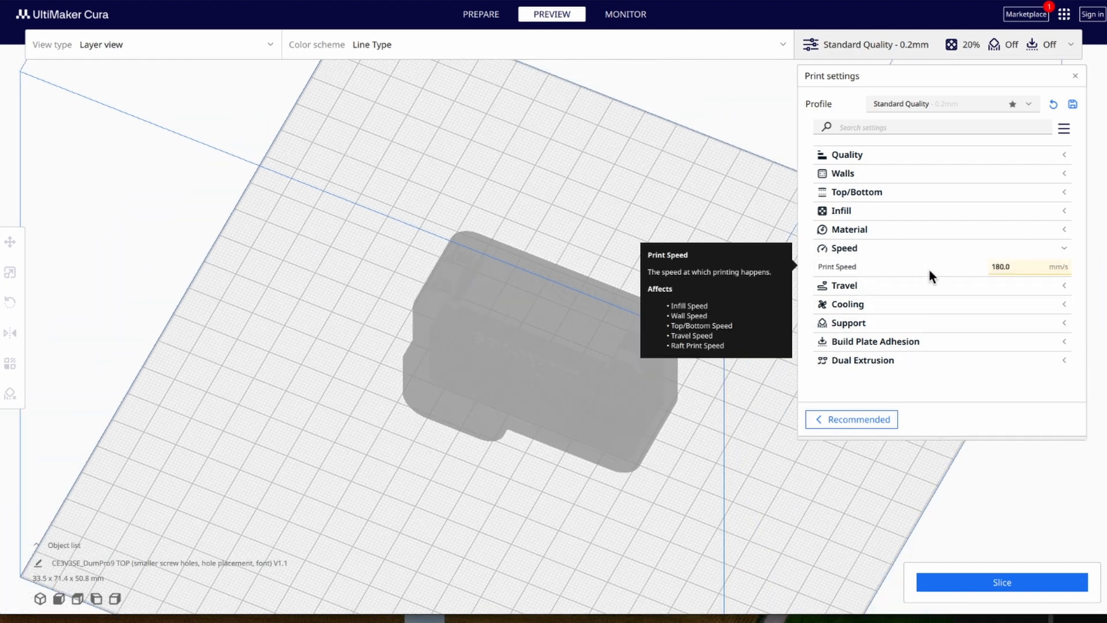
{"action": "left_click", "coordinate": [1002, 267]}
{"action": "double_click", "coordinate": [1002, 267]}
{"action": "type", "text": "50"}
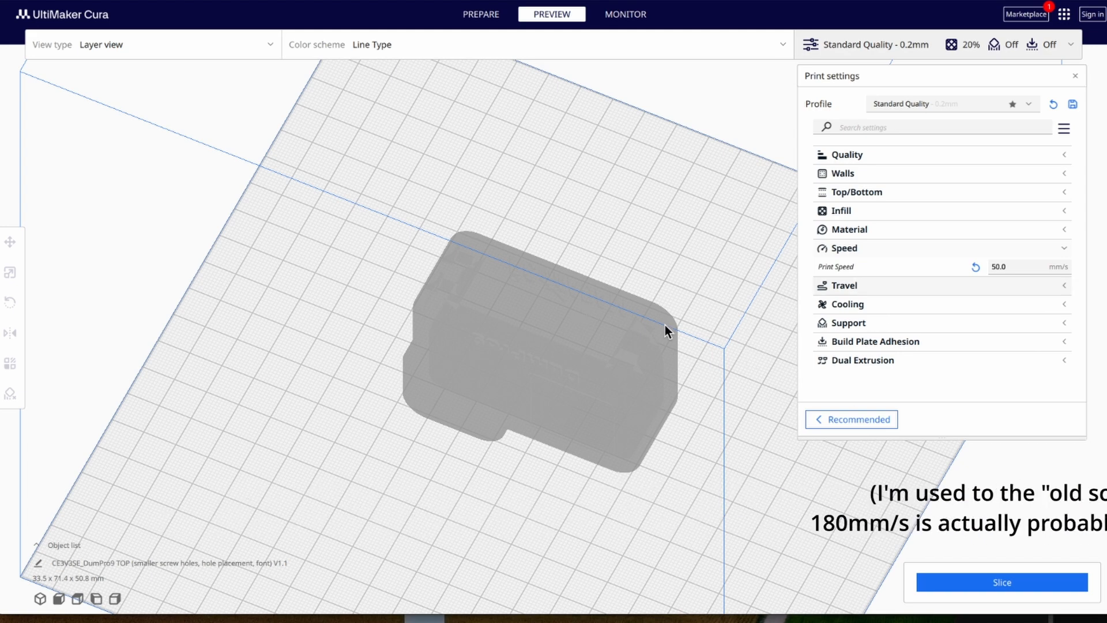
{"action": "scroll", "coordinate": [695, 317], "scroll_direction": "down", "scroll_amount": 3}
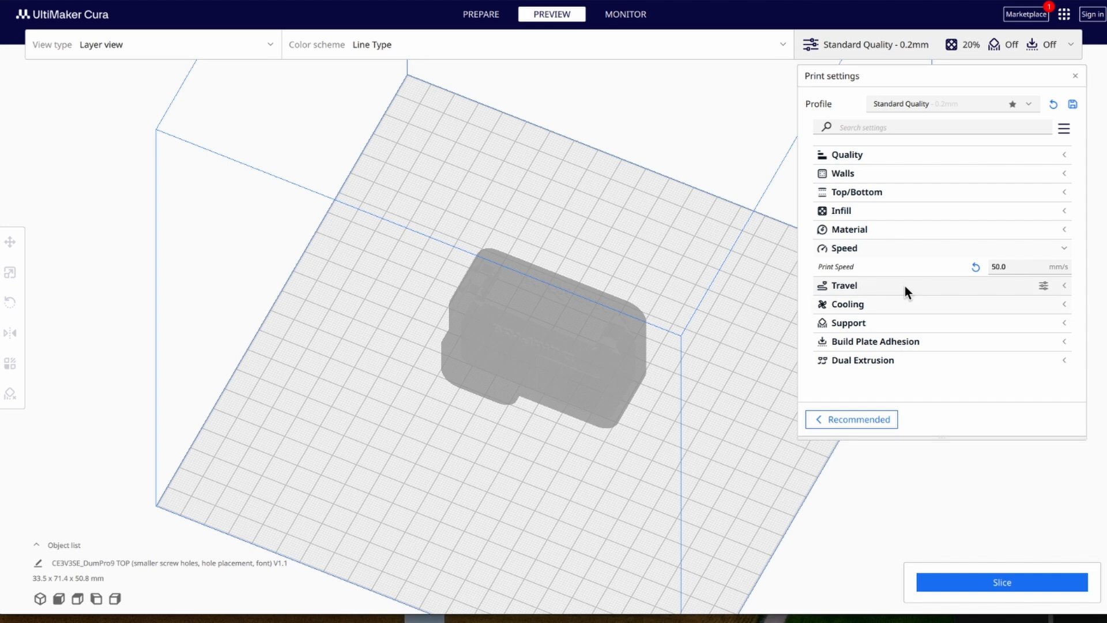
{"action": "left_click", "coordinate": [884, 247]}
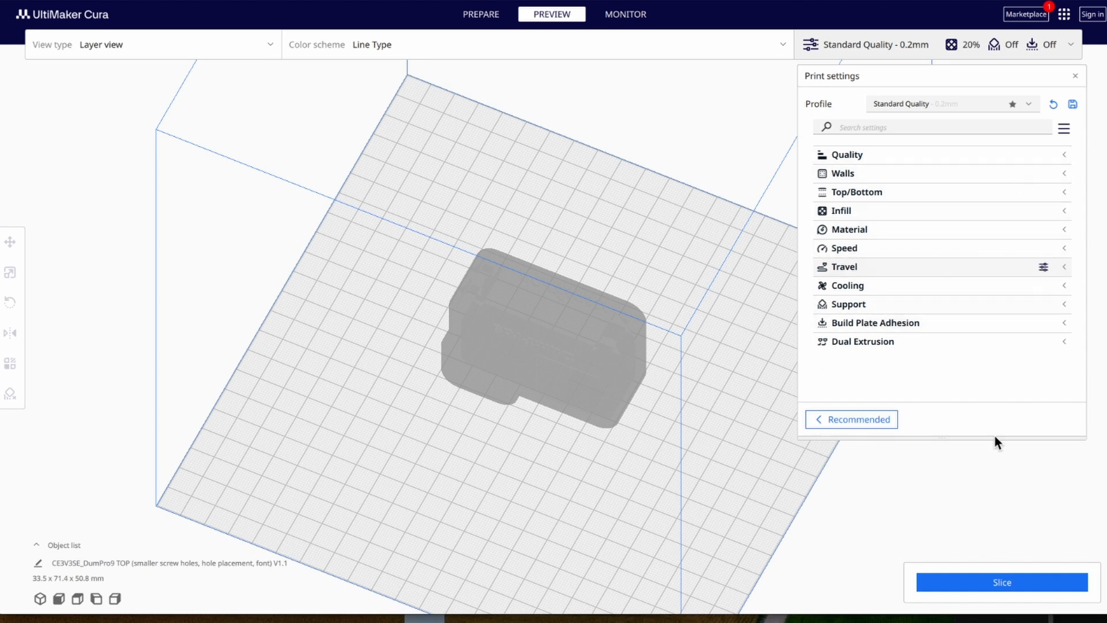
Step: Select the model on the build plate and open the Mirror tool for it
{"action": "scroll", "coordinate": [613, 456], "scroll_direction": "up", "scroll_amount": 2}
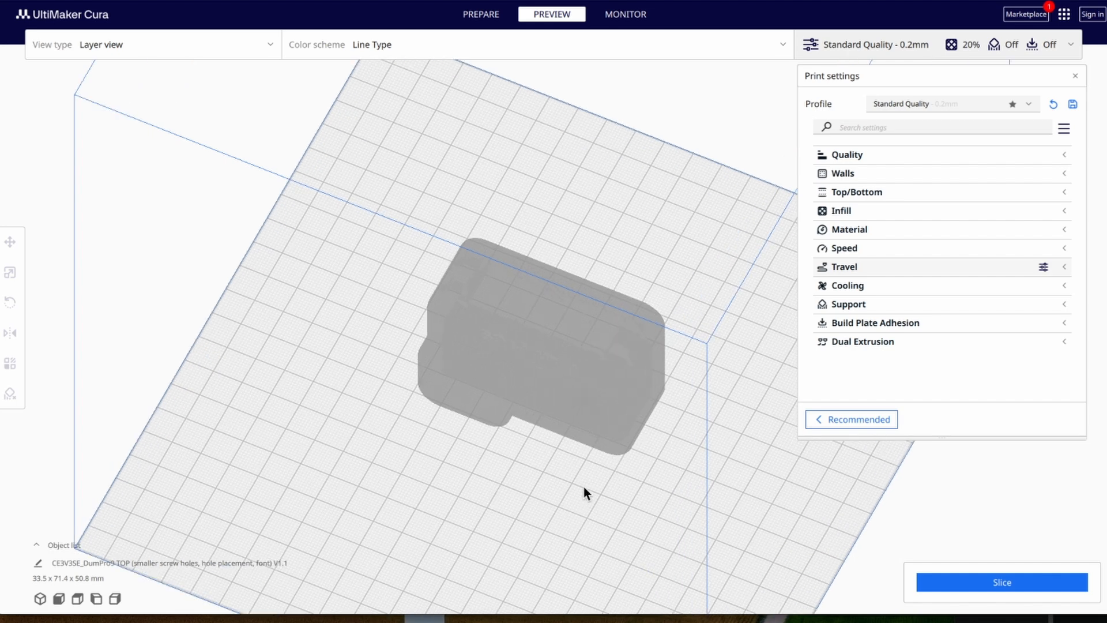
{"action": "scroll", "coordinate": [548, 412], "scroll_direction": "up", "scroll_amount": 1}
{"action": "left_click", "coordinate": [625, 400]}
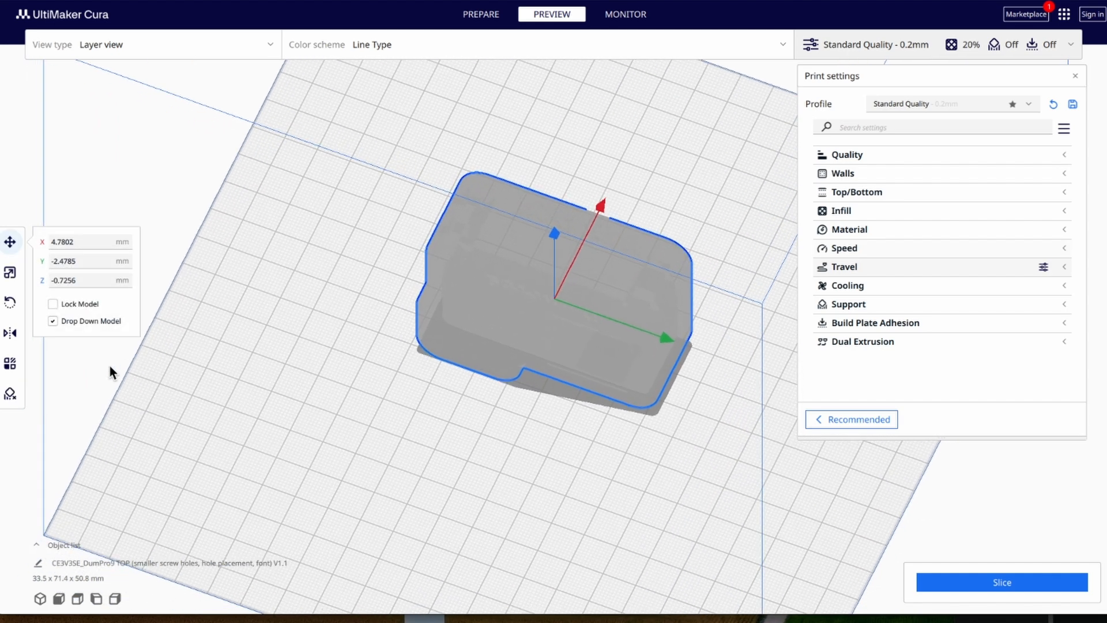
{"action": "left_click", "coordinate": [10, 333]}
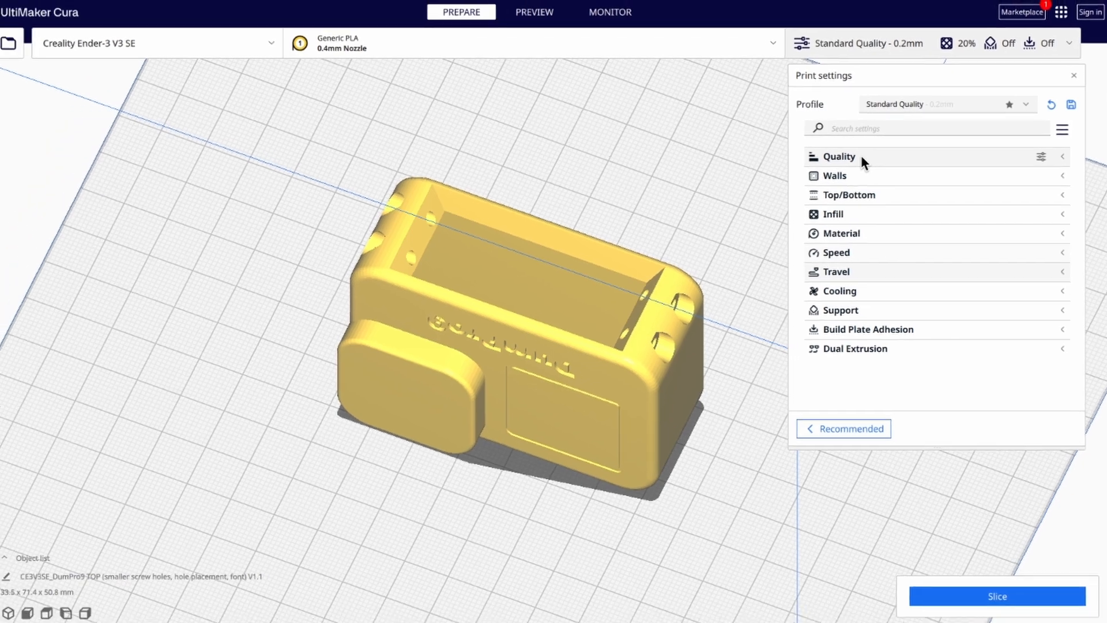
Step: Expand the Quality settings, read the Layer Height description and examine the model's front and side up close
{"action": "left_click", "coordinate": [732, 180]}
{"action": "mouse_move", "coordinate": [875, 173]}
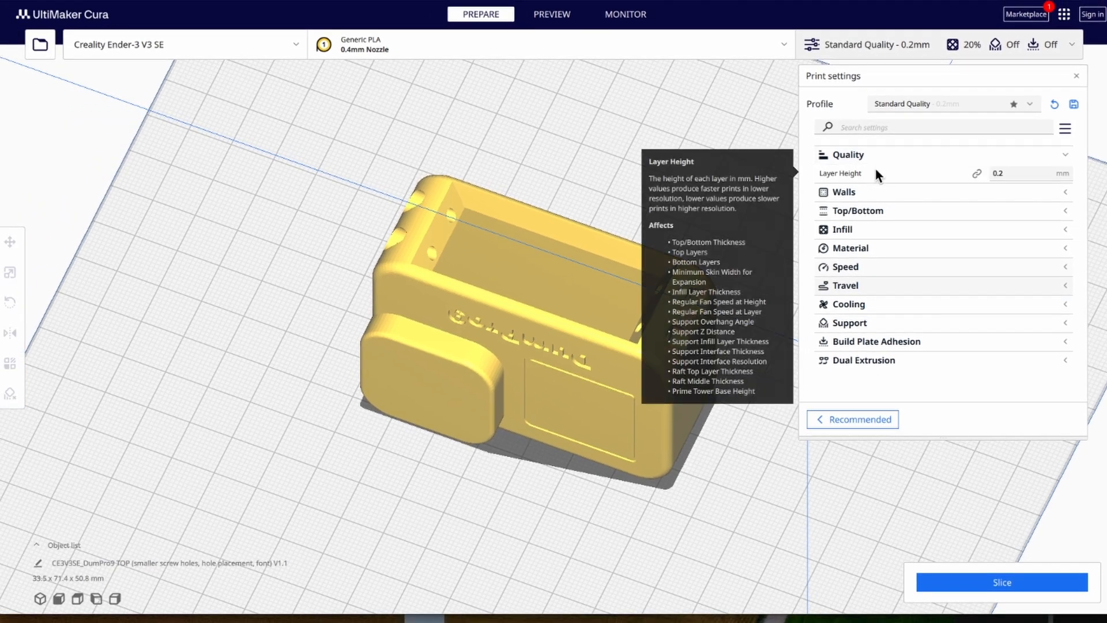
{"action": "scroll", "coordinate": [531, 529], "scroll_direction": "up", "scroll_amount": 2}
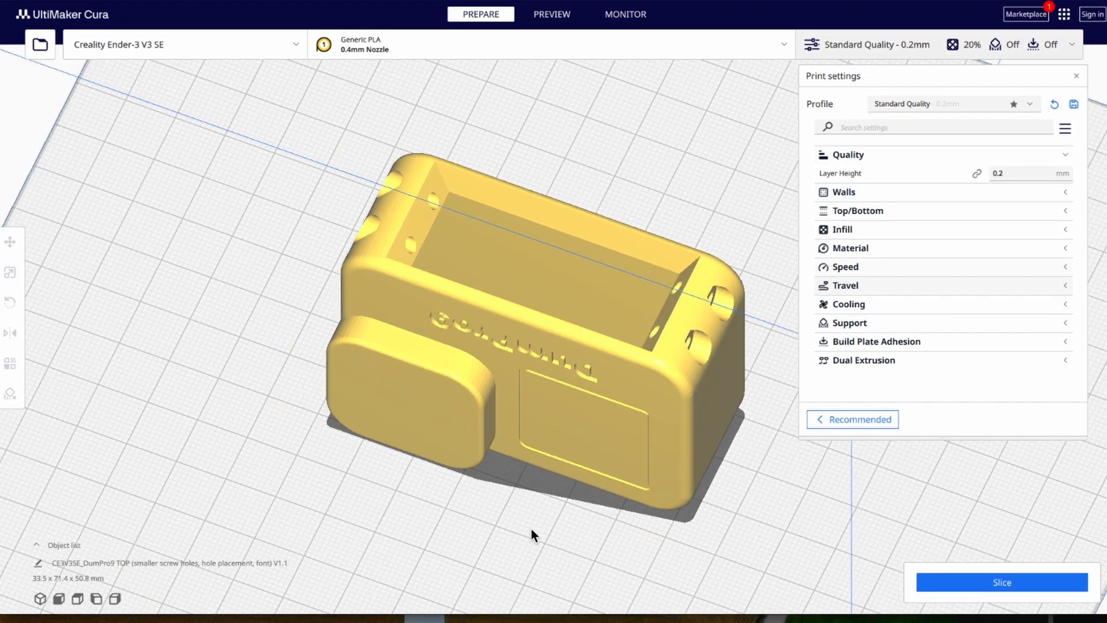
{"action": "scroll", "coordinate": [549, 494], "scroll_direction": "up", "scroll_amount": 2}
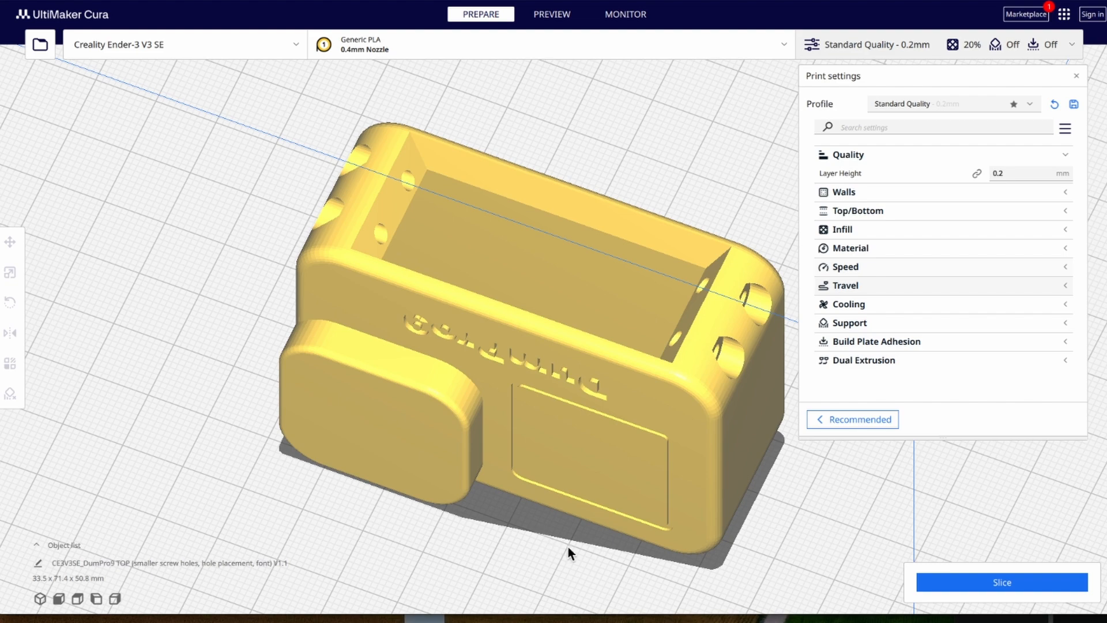
{"action": "right_click_drag", "start_coordinate": [582, 531], "coordinate": [528, 481]}
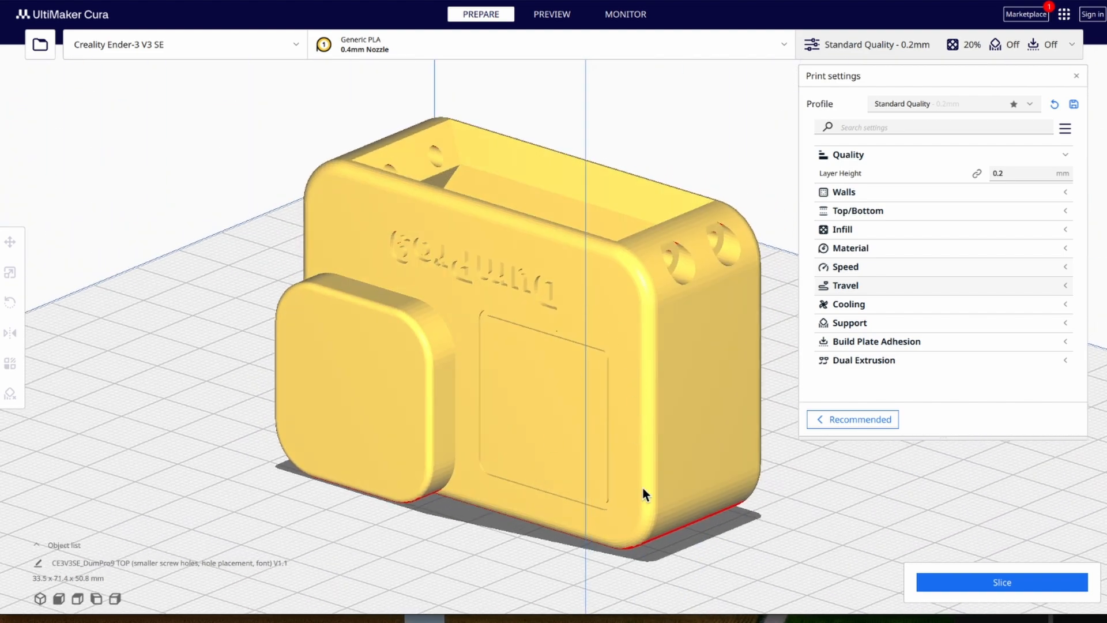
{"action": "mouse_move", "coordinate": [1009, 178]}
Step: Slice the model with the changed print settings and open its toolpath preview
{"action": "left_click", "coordinate": [1022, 584]}
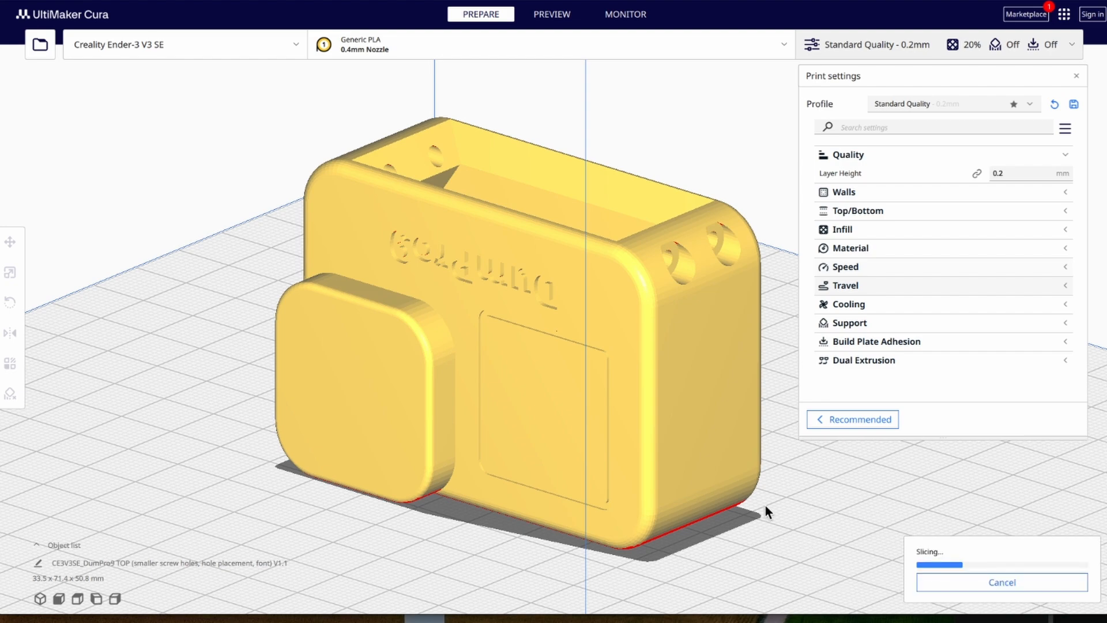
{"action": "scroll", "coordinate": [744, 500], "scroll_direction": "up", "scroll_amount": 2}
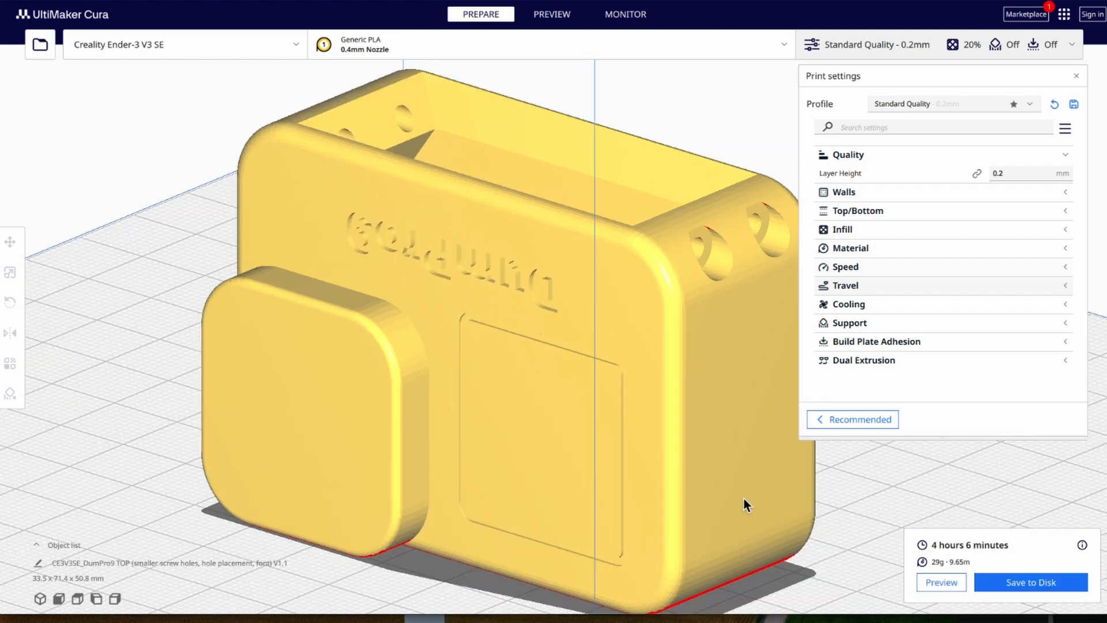
{"action": "left_click", "coordinate": [933, 581]}
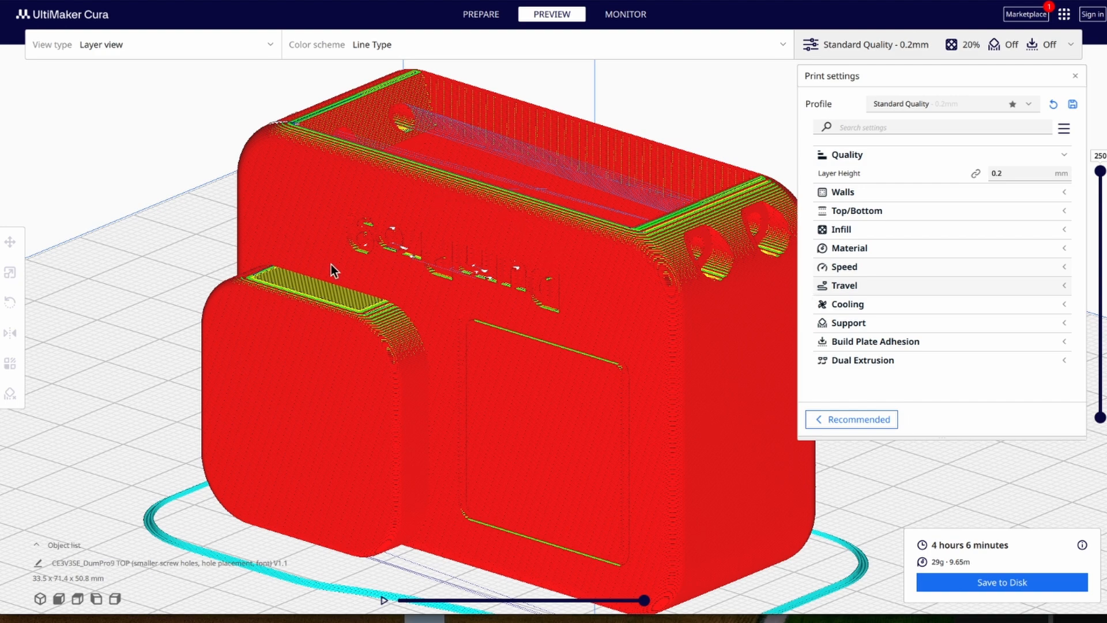
Step: Lower the preview to layer 197 and examine the walls, infill and engraved lettering from several angles
{"action": "left_click_drag", "start_coordinate": [1101, 171], "coordinate": [1100, 232]}
{"action": "scroll", "coordinate": [684, 355], "scroll_direction": "up", "scroll_amount": 3}
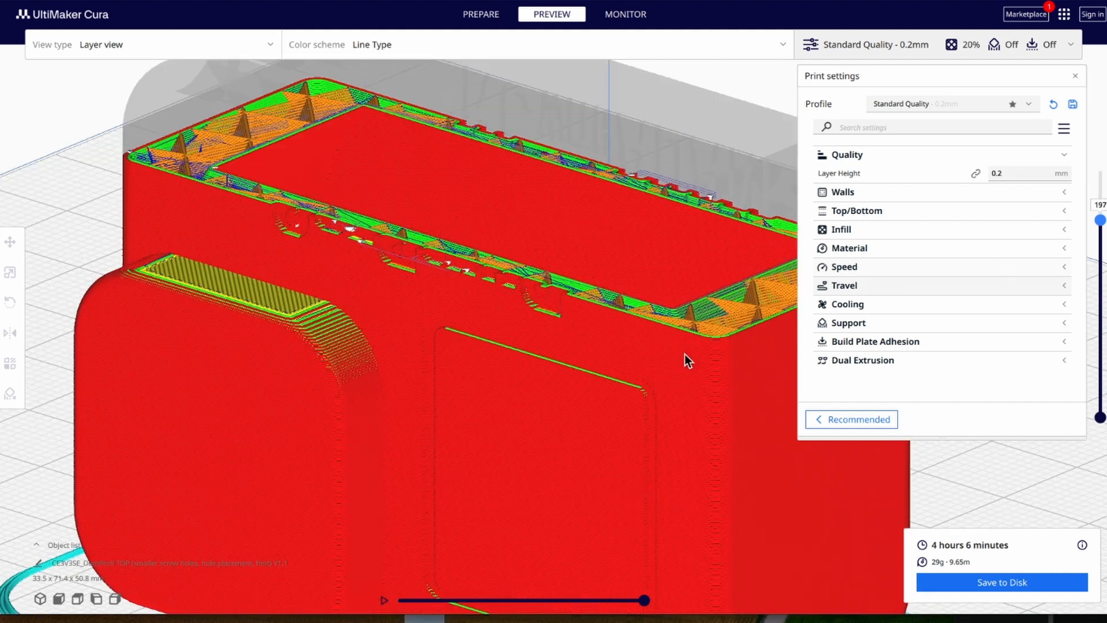
{"action": "left_click", "coordinate": [684, 351]}
{"action": "scroll", "coordinate": [658, 330], "scroll_direction": "up", "scroll_amount": 2}
{"action": "right_click_drag", "start_coordinate": [576, 338], "coordinate": [613, 375]}
{"action": "scroll", "coordinate": [614, 376], "scroll_direction": "down", "scroll_amount": 2}
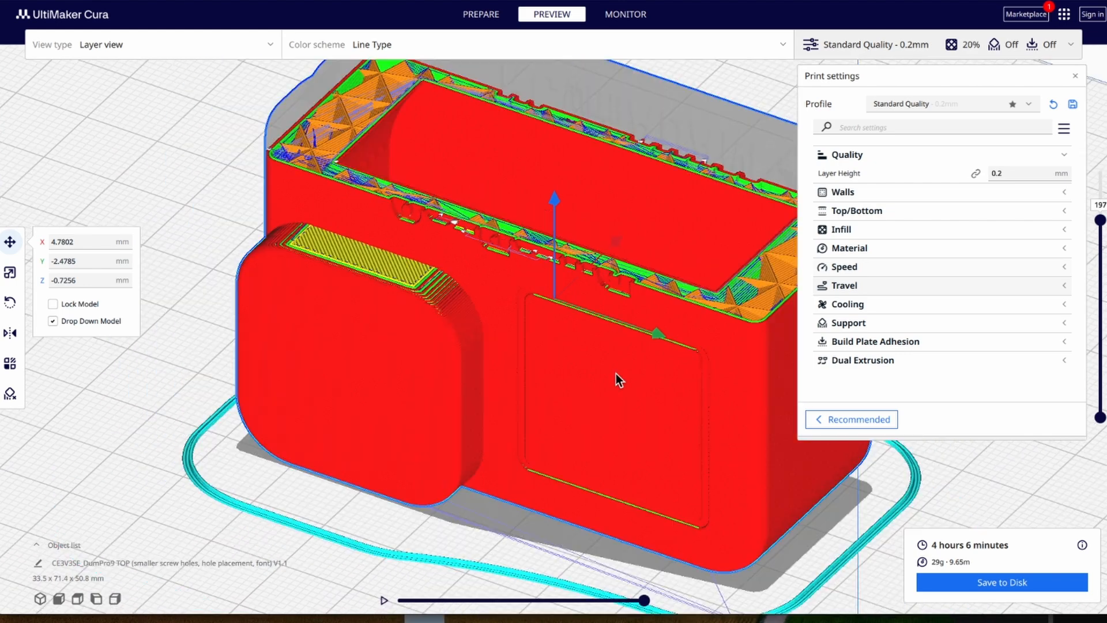
{"action": "right_click_drag", "start_coordinate": [646, 341], "coordinate": [632, 351]}
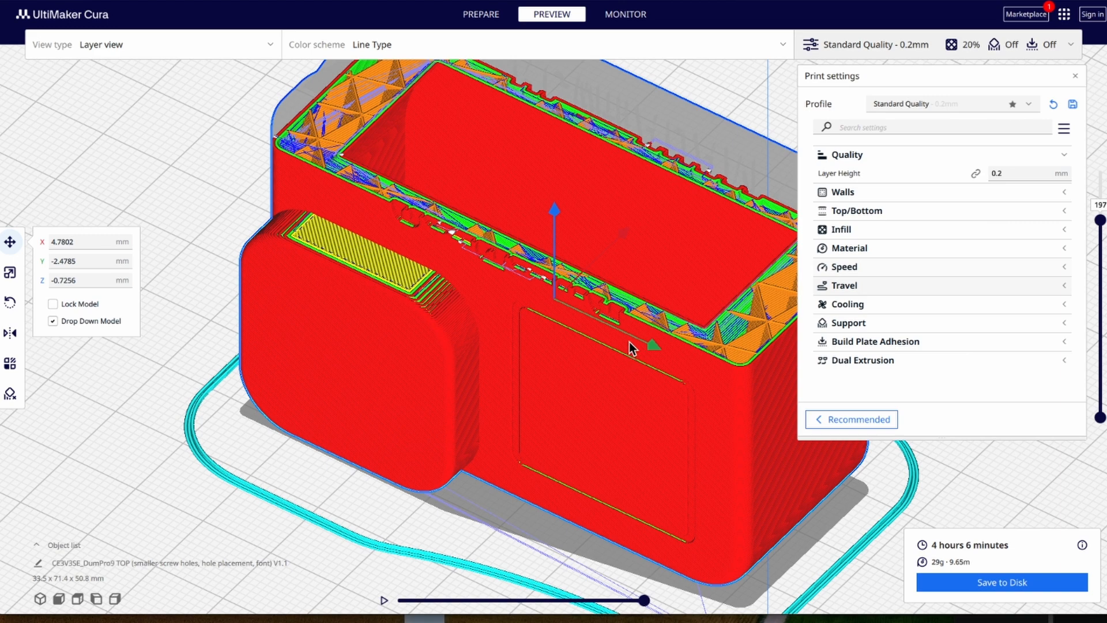
{"action": "middle_click_drag", "start_coordinate": [613, 289], "coordinate": [576, 302]}
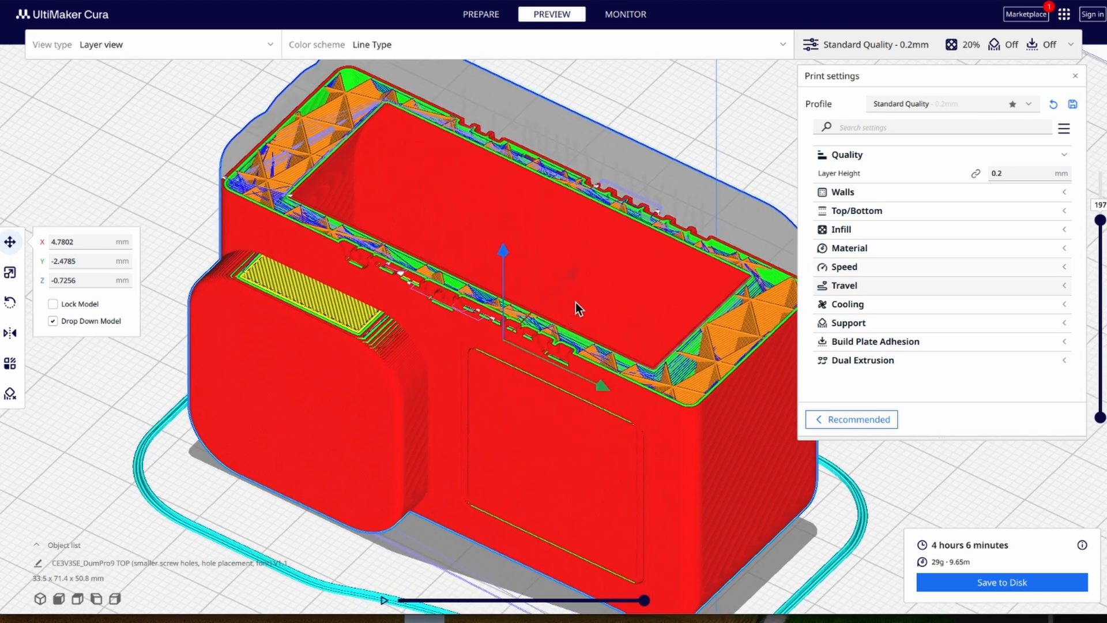
{"action": "scroll", "coordinate": [576, 302], "scroll_direction": "down", "scroll_amount": 3}
{"action": "right_click_drag", "start_coordinate": [507, 334], "coordinate": [471, 383]}
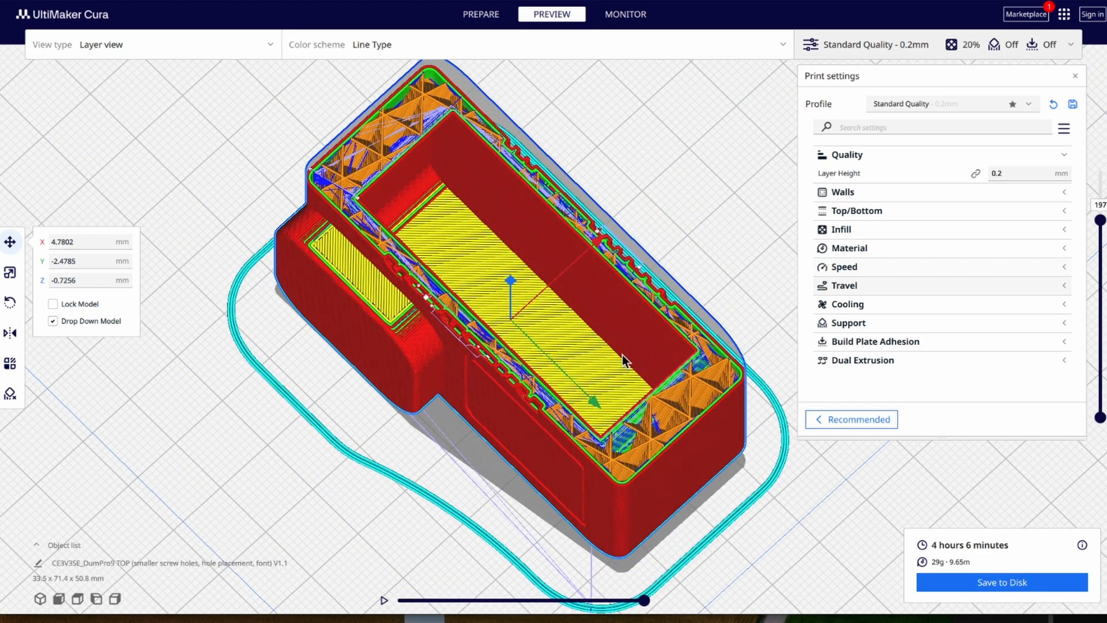
{"action": "scroll", "coordinate": [534, 372], "scroll_direction": "up", "scroll_amount": 2}
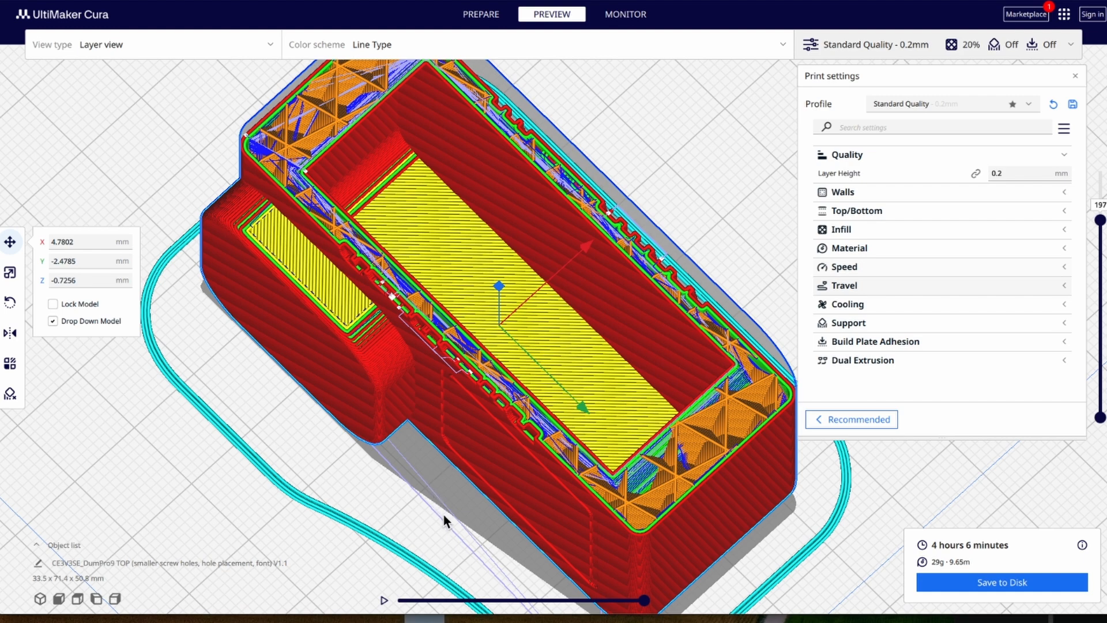
{"action": "right_click_drag", "start_coordinate": [463, 515], "coordinate": [489, 449]}
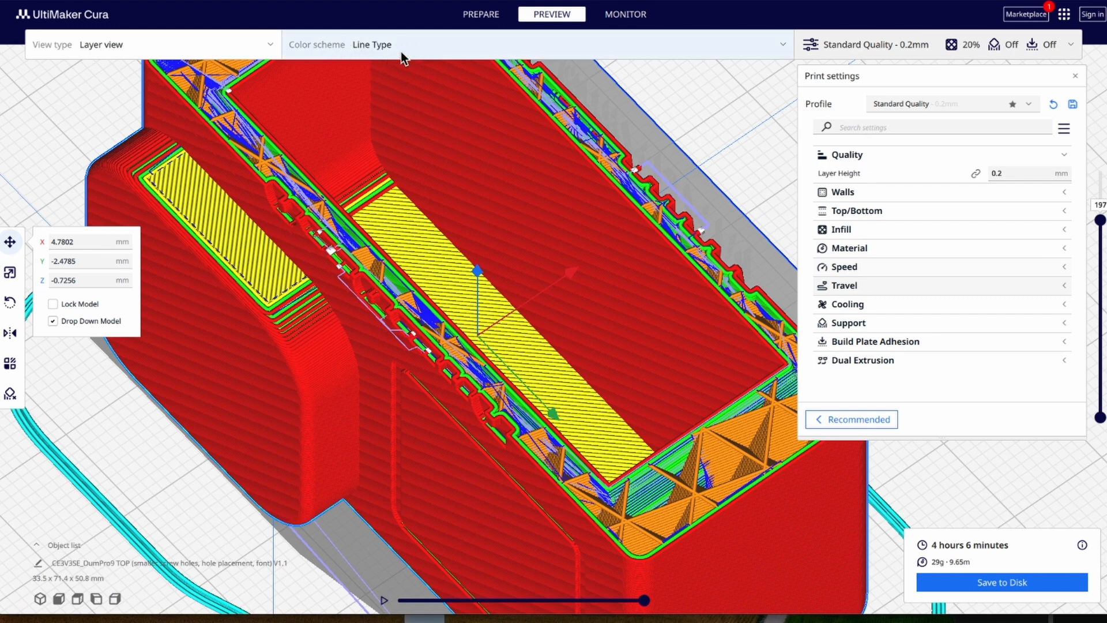
Step: Open the preview's color scheme settings and review the Line Type legend and the alternative schemes
{"action": "left_click", "coordinate": [696, 45]}
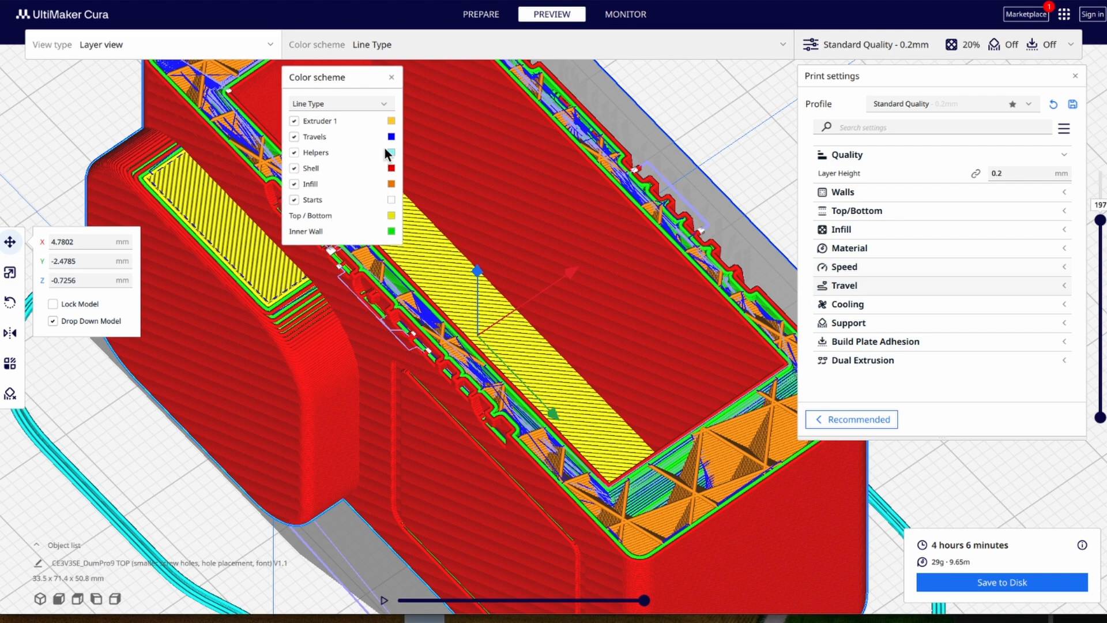
{"action": "left_click", "coordinate": [384, 105]}
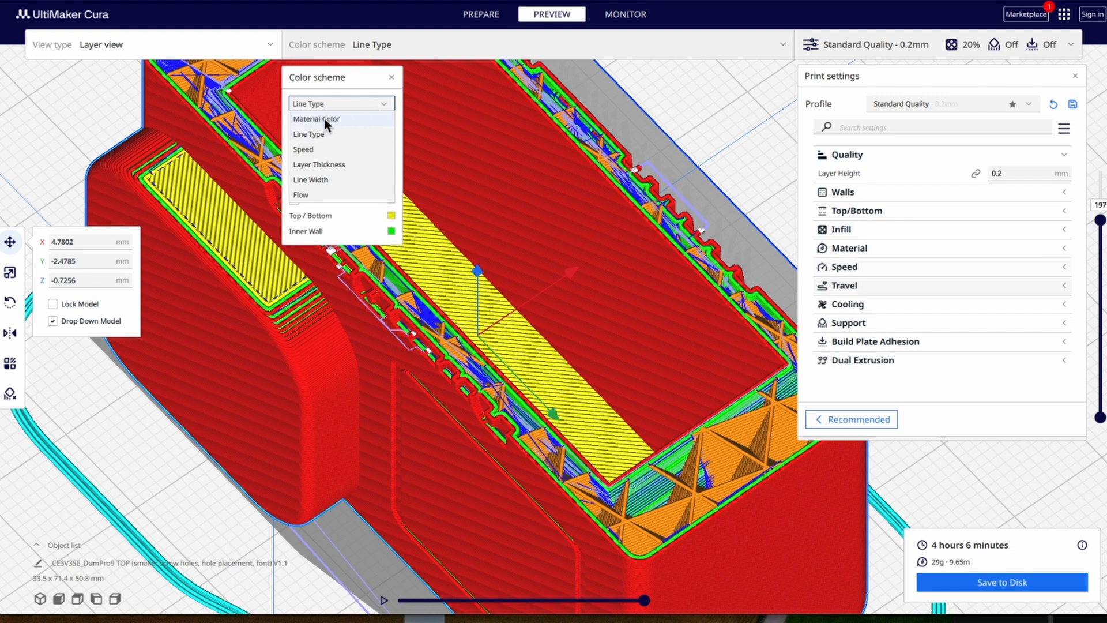
{"action": "right_click_drag", "start_coordinate": [323, 180], "coordinate": [330, 182]}
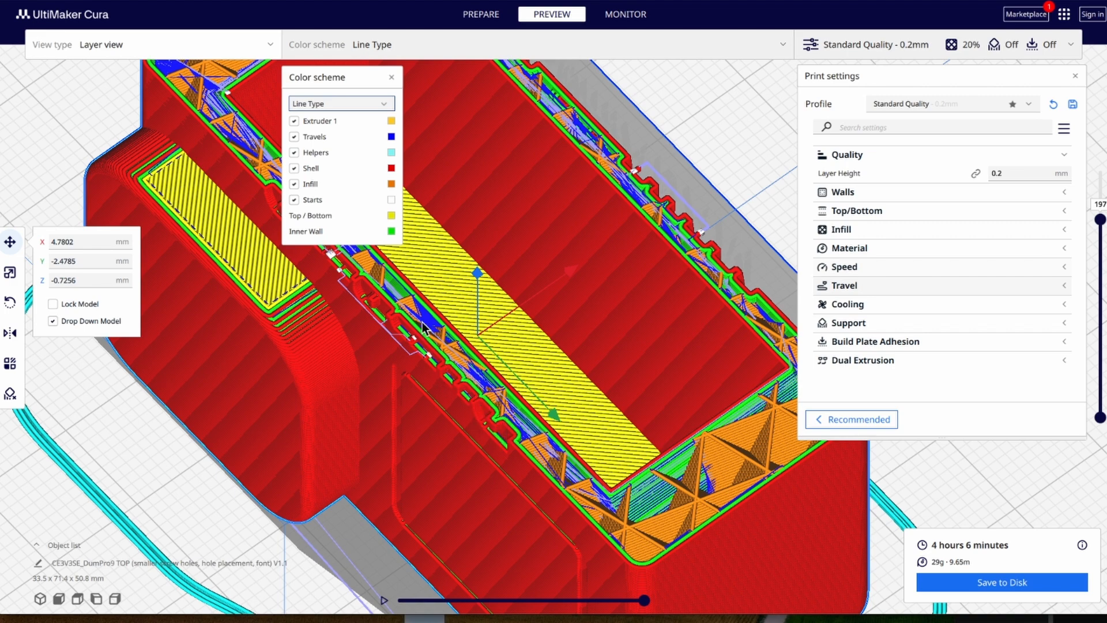
Step: Hide the Travels lines in the color scheme, then slice the shifted model again
{"action": "right_click_drag", "start_coordinate": [650, 394], "coordinate": [720, 375]}
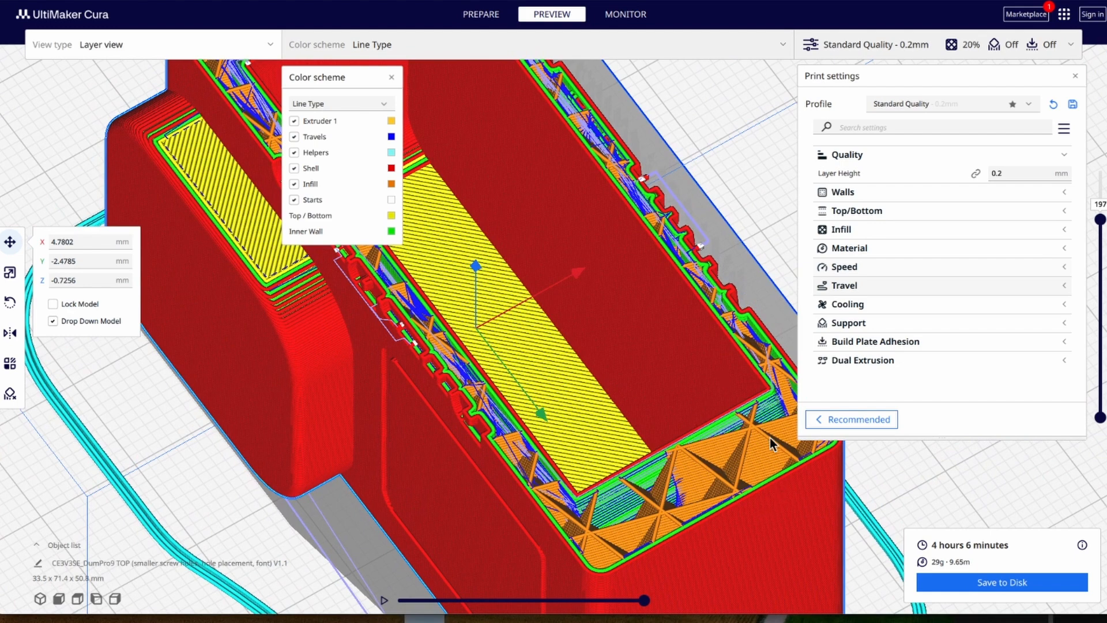
{"action": "scroll", "coordinate": [681, 470], "scroll_direction": "down", "scroll_amount": 2}
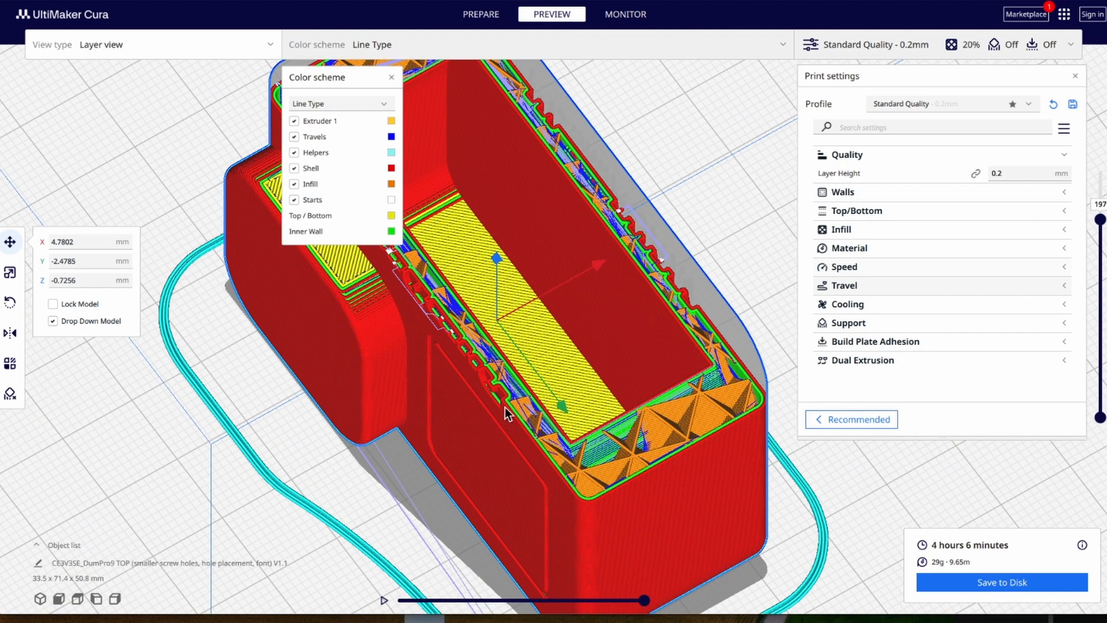
{"action": "scroll", "coordinate": [546, 181], "scroll_direction": "up", "scroll_amount": 2}
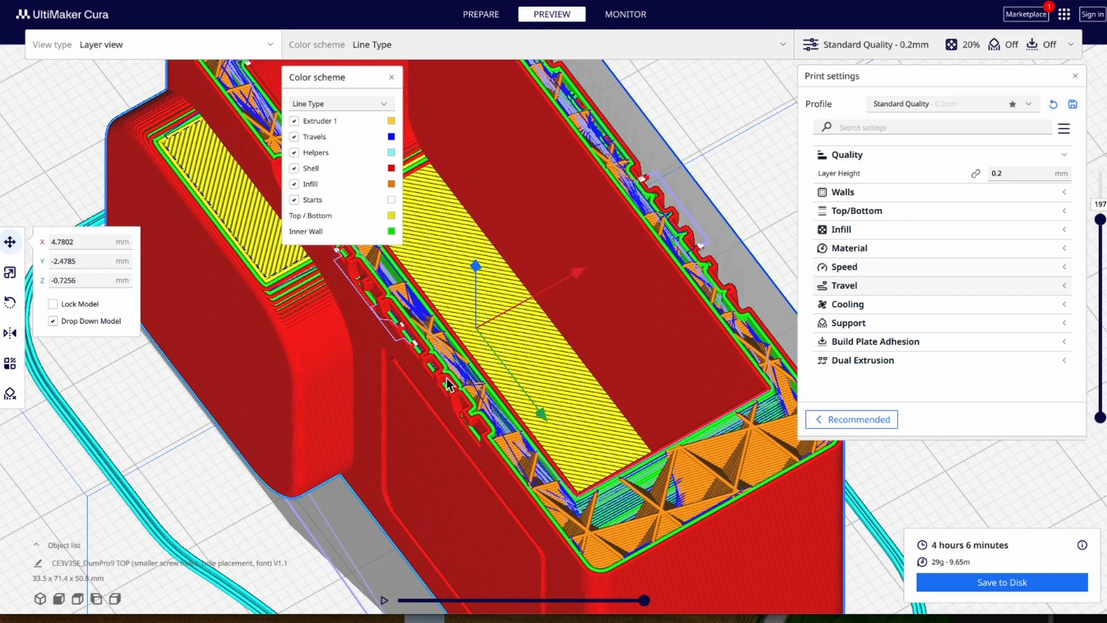
{"action": "left_click_drag", "start_coordinate": [496, 391], "coordinate": [505, 395]}
{"action": "right_click_drag", "start_coordinate": [495, 363], "coordinate": [516, 380]}
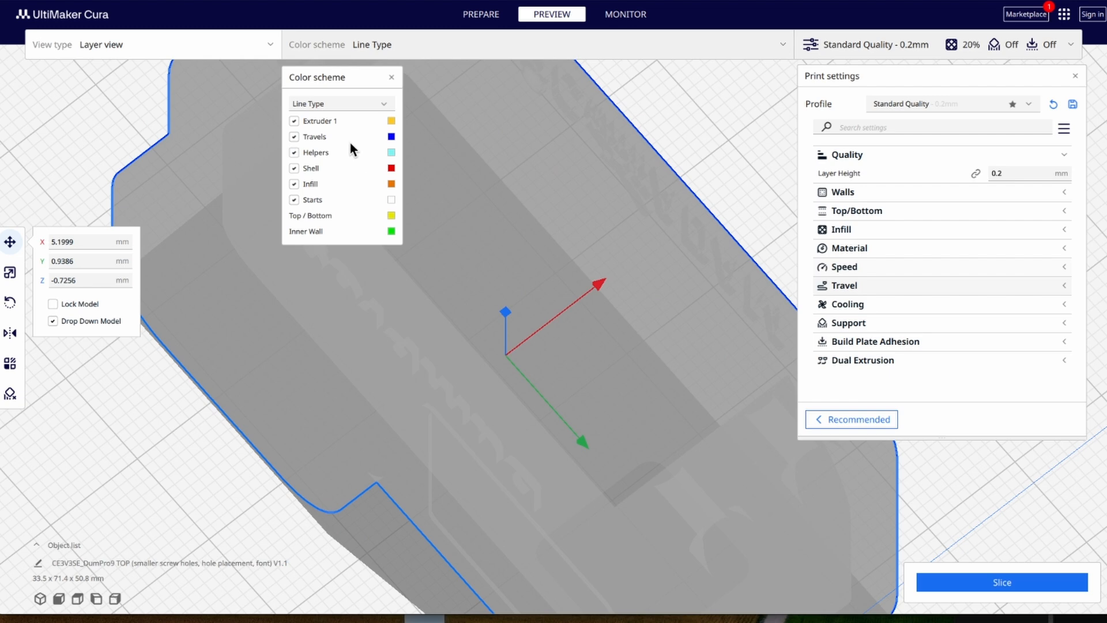
{"action": "left_click", "coordinate": [293, 137]}
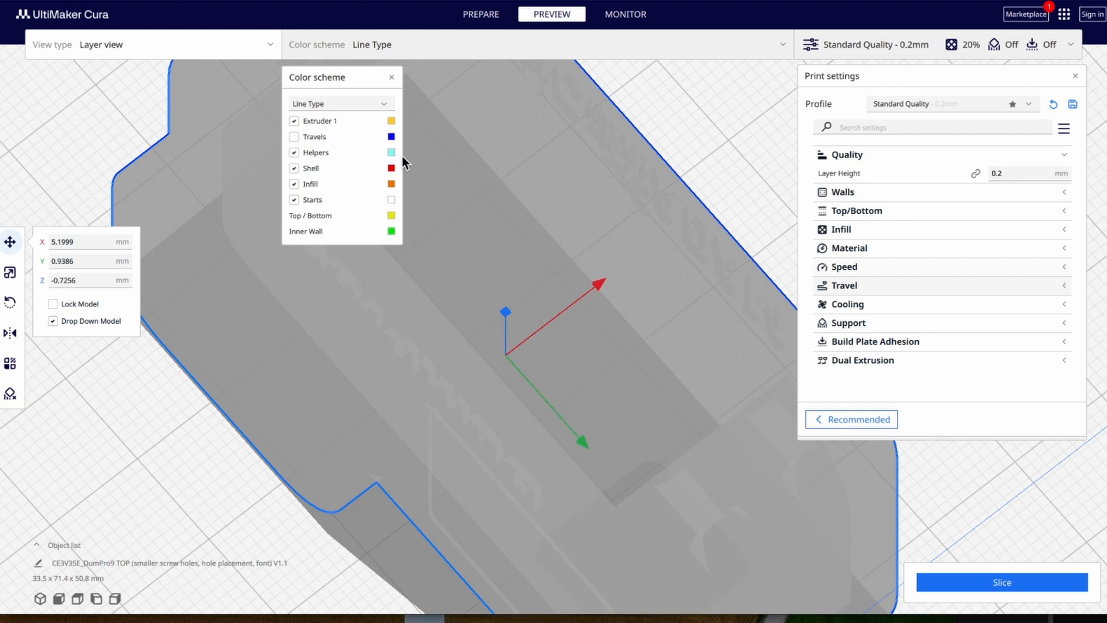
{"action": "left_click", "coordinate": [949, 585]}
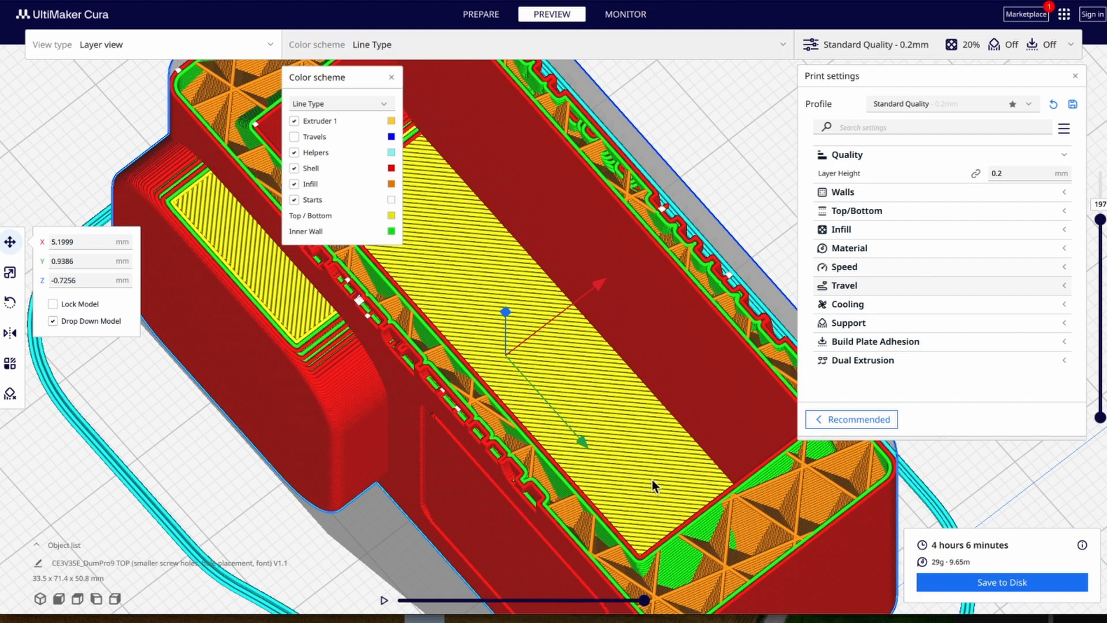
Step: Show and hide the Travels lines once more to compare, and examine the walls and infill at layer 197
{"action": "left_click", "coordinate": [295, 137]}
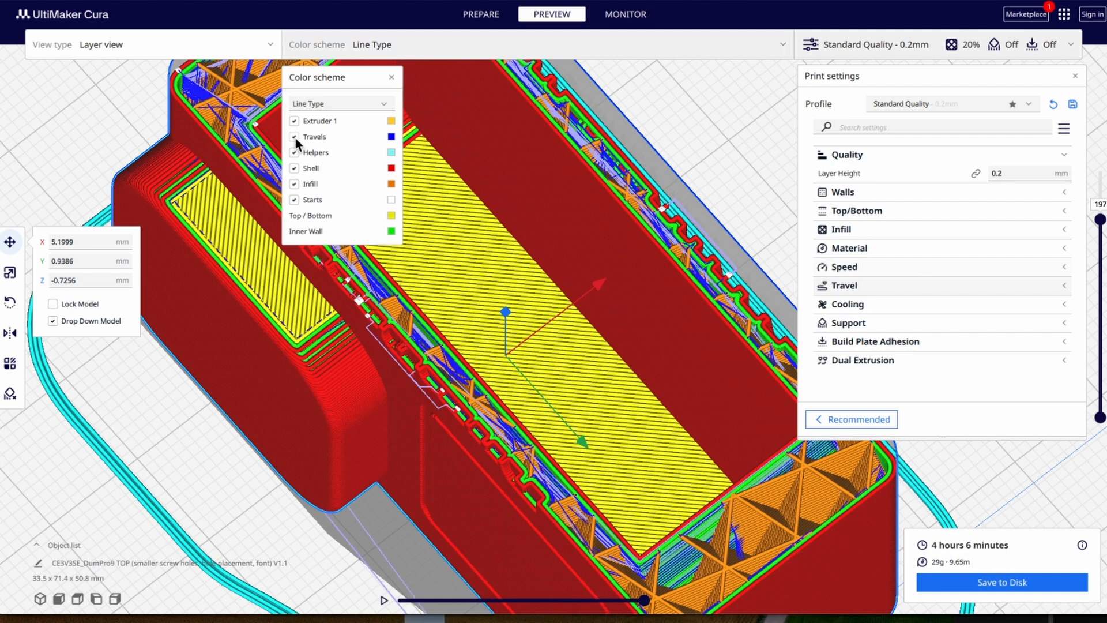
{"action": "left_click", "coordinate": [294, 137]}
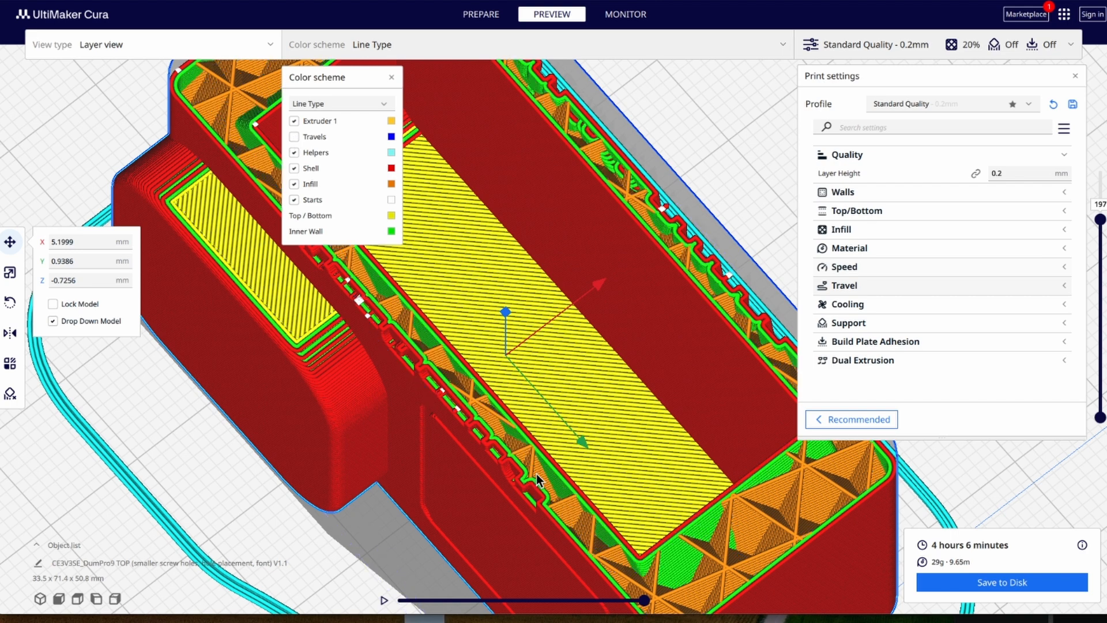
{"action": "scroll", "coordinate": [536, 475], "scroll_direction": "down", "scroll_amount": 2}
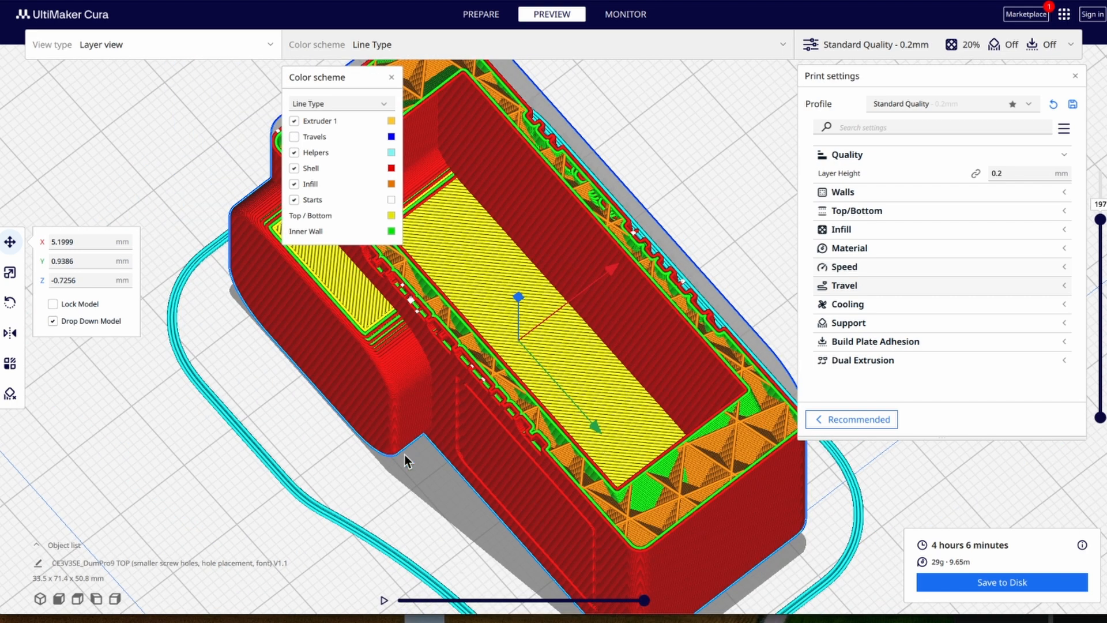
{"action": "scroll", "coordinate": [458, 341], "scroll_direction": "up", "scroll_amount": 3}
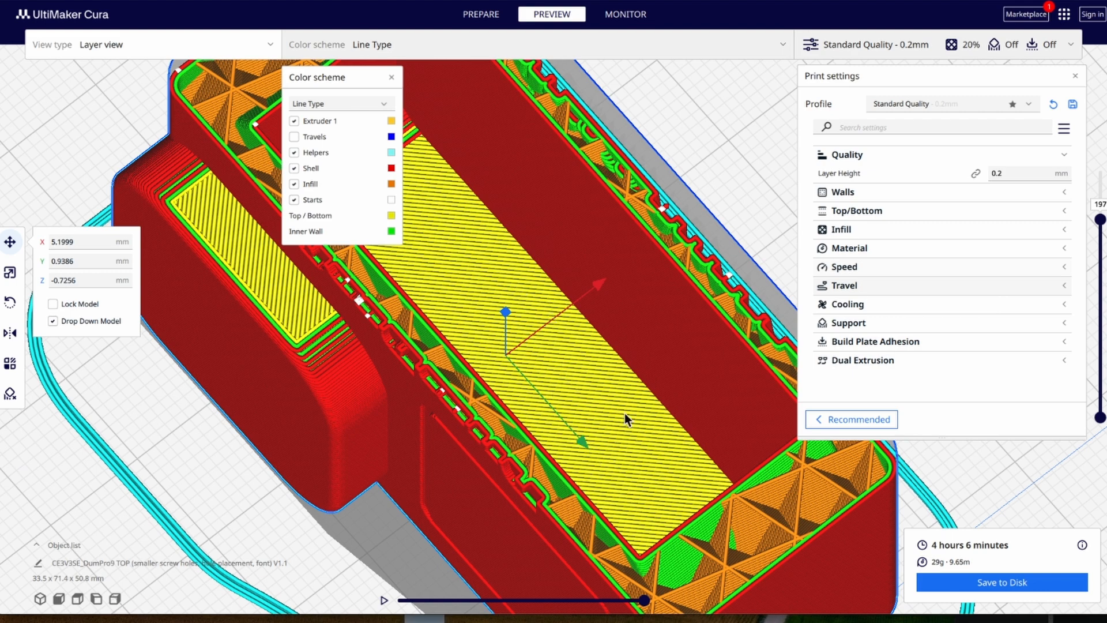
{"action": "scroll", "coordinate": [507, 318], "scroll_direction": "down", "scroll_amount": 2}
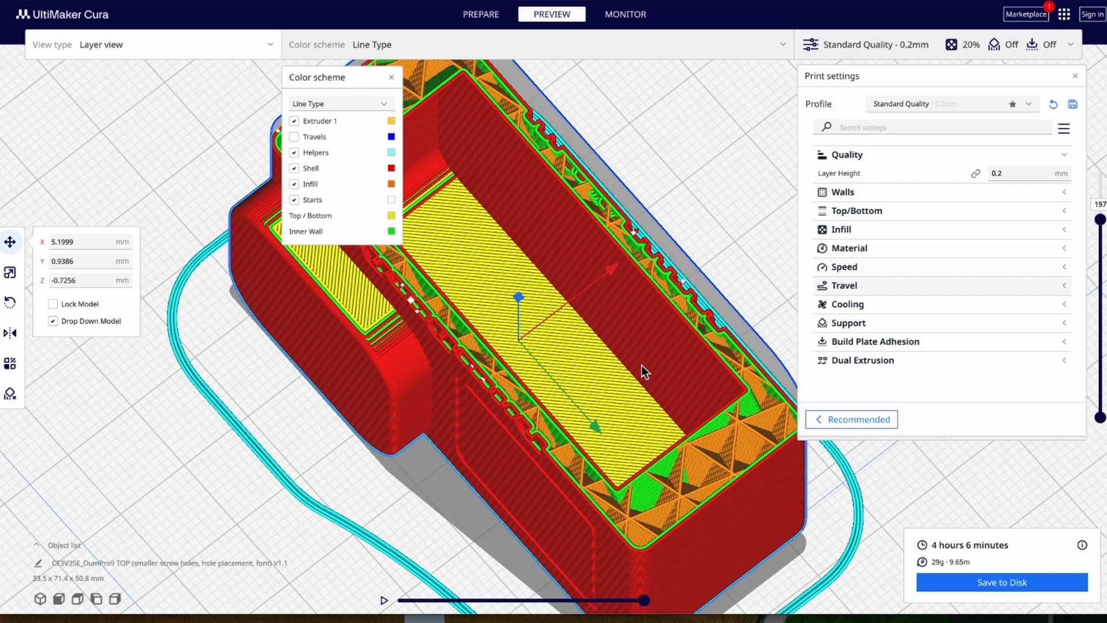
{"action": "scroll", "coordinate": [641, 365], "scroll_direction": "down", "scroll_amount": 1}
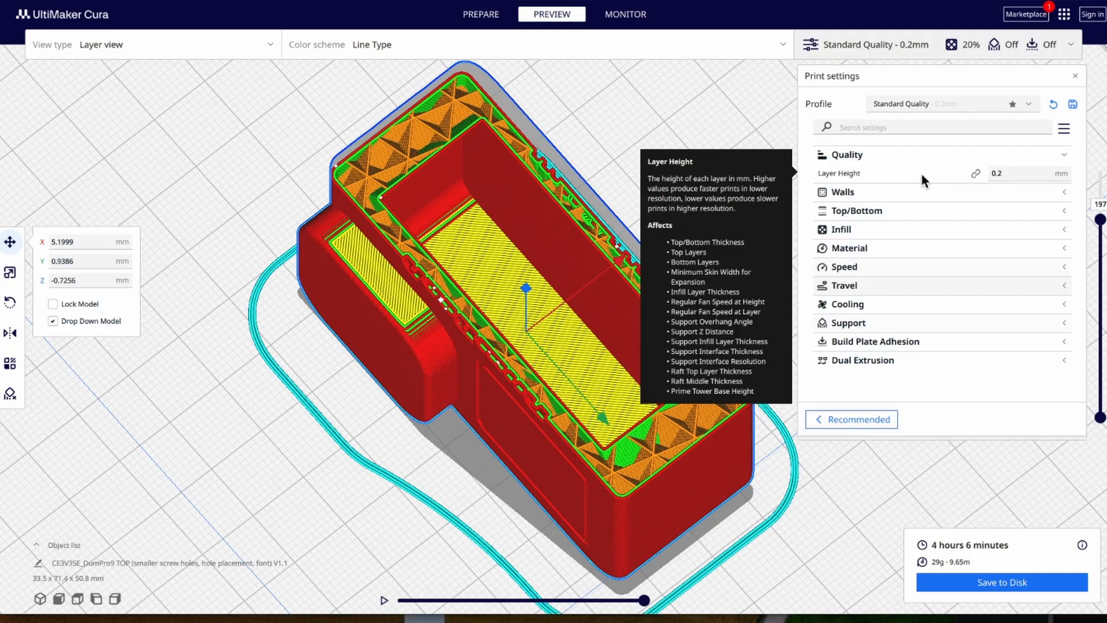
Step: Collapse the Quality settings, expand Walls, and read the Wall Thickness and Wall Line Count descriptions
{"action": "left_click", "coordinate": [891, 155]}
{"action": "left_click", "coordinate": [860, 173]}
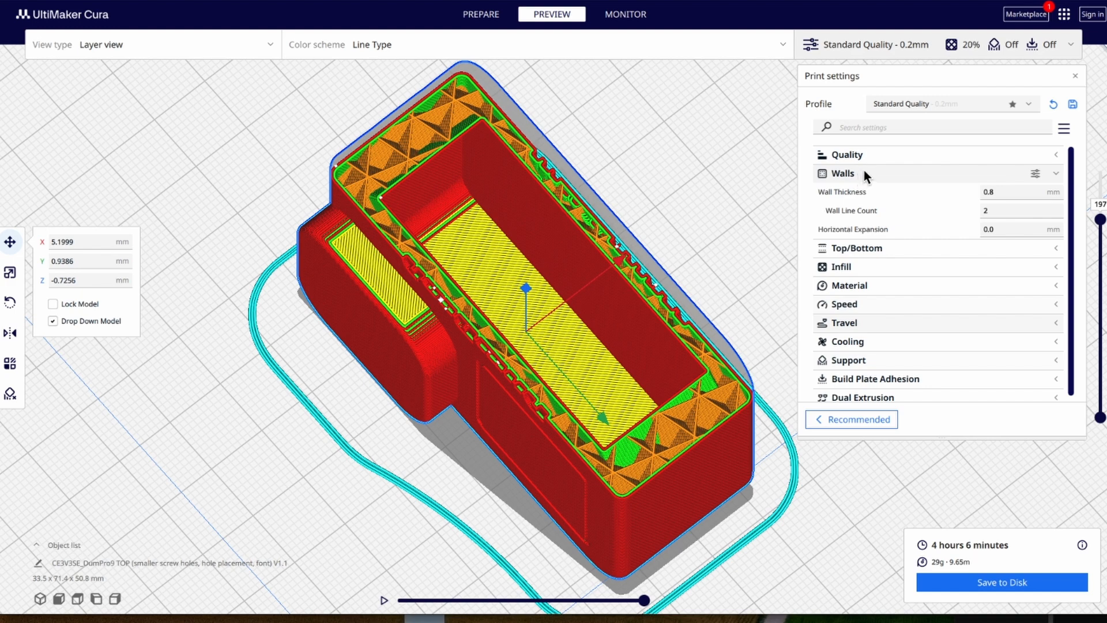
{"action": "mouse_move", "coordinate": [866, 190]}
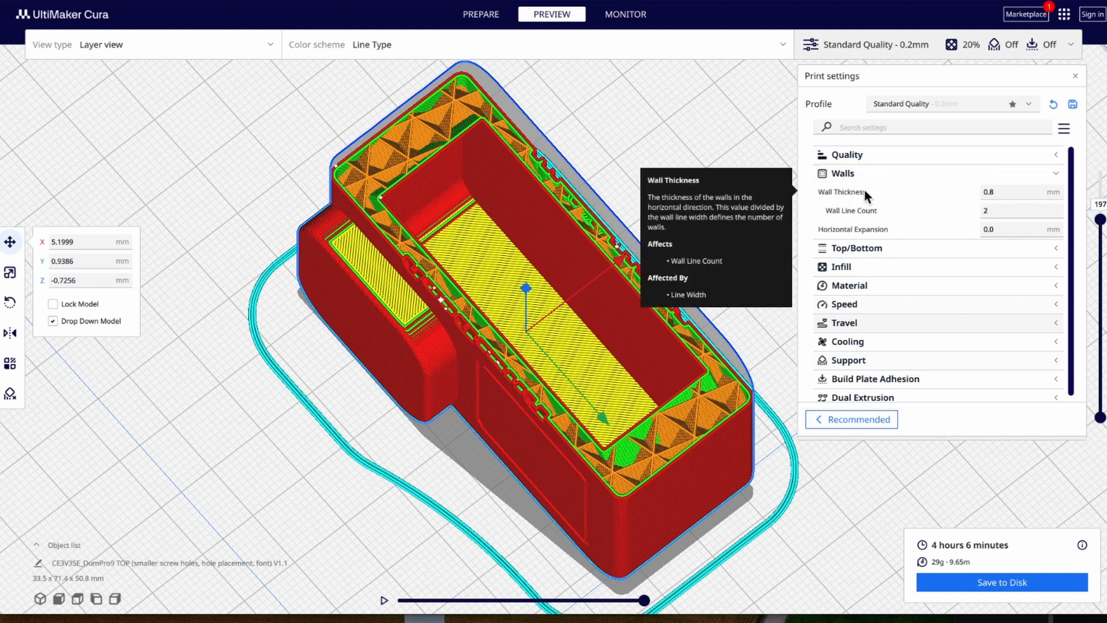
{"action": "left_click", "coordinate": [998, 191]}
{"action": "mouse_move", "coordinate": [860, 210]}
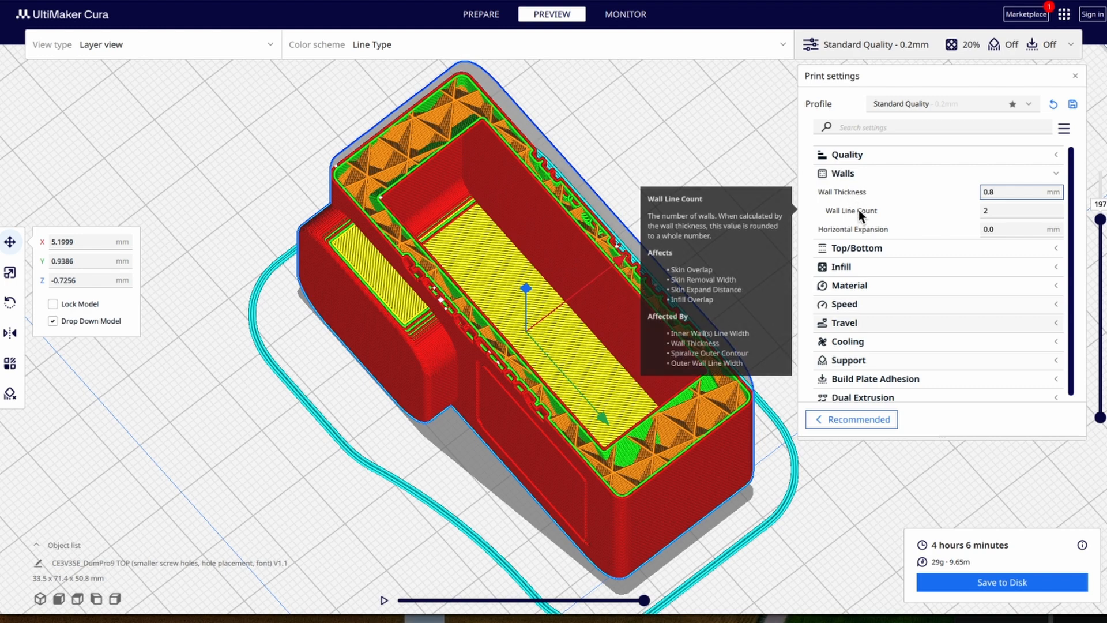
Step: Set the Wall Line Count to 7 and slice the model again
{"action": "left_click", "coordinate": [998, 212]}
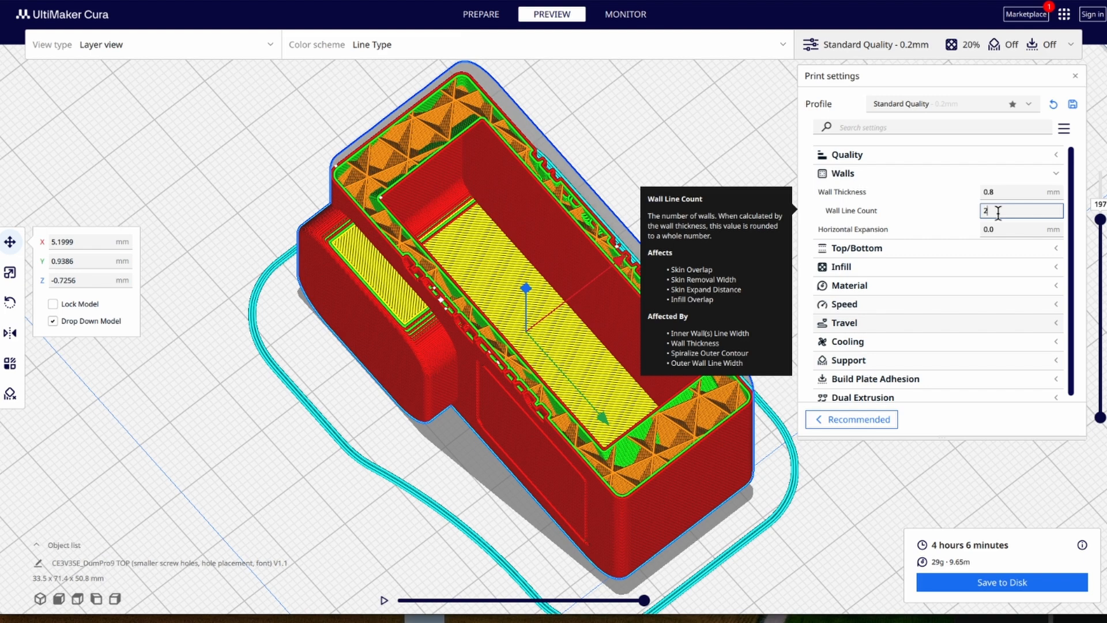
{"action": "key", "text": "BackSpace"}
{"action": "type", "text": "7"}
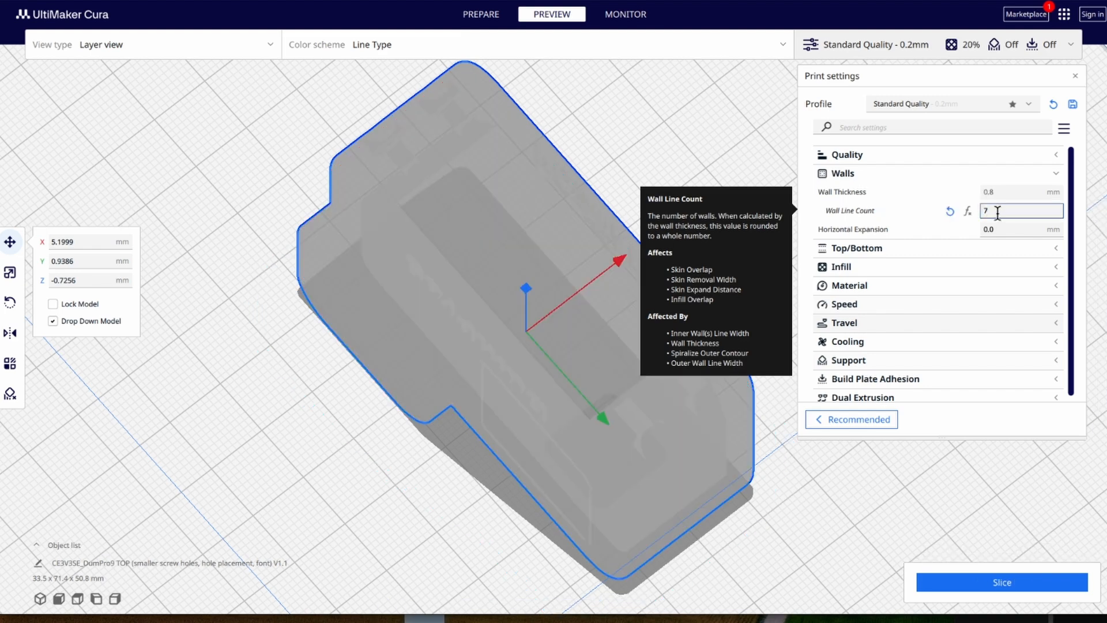
{"action": "left_click", "coordinate": [999, 582]}
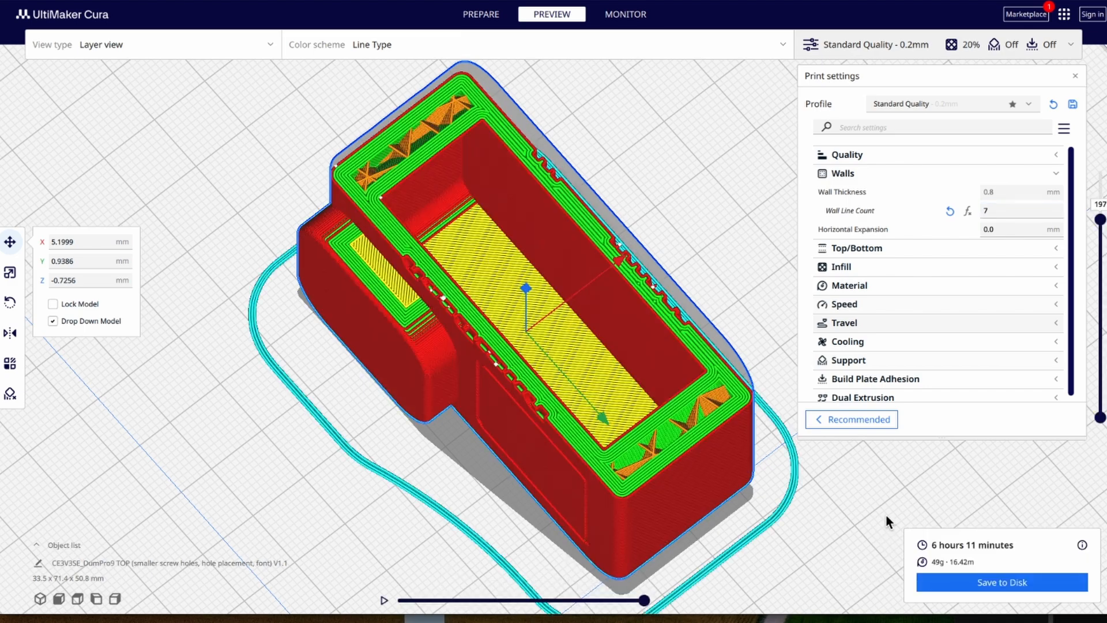
Step: Examine the seven-line walls up close and from above, and raise the preview to layer 241
{"action": "scroll", "coordinate": [605, 306], "scroll_direction": "up", "scroll_amount": 2}
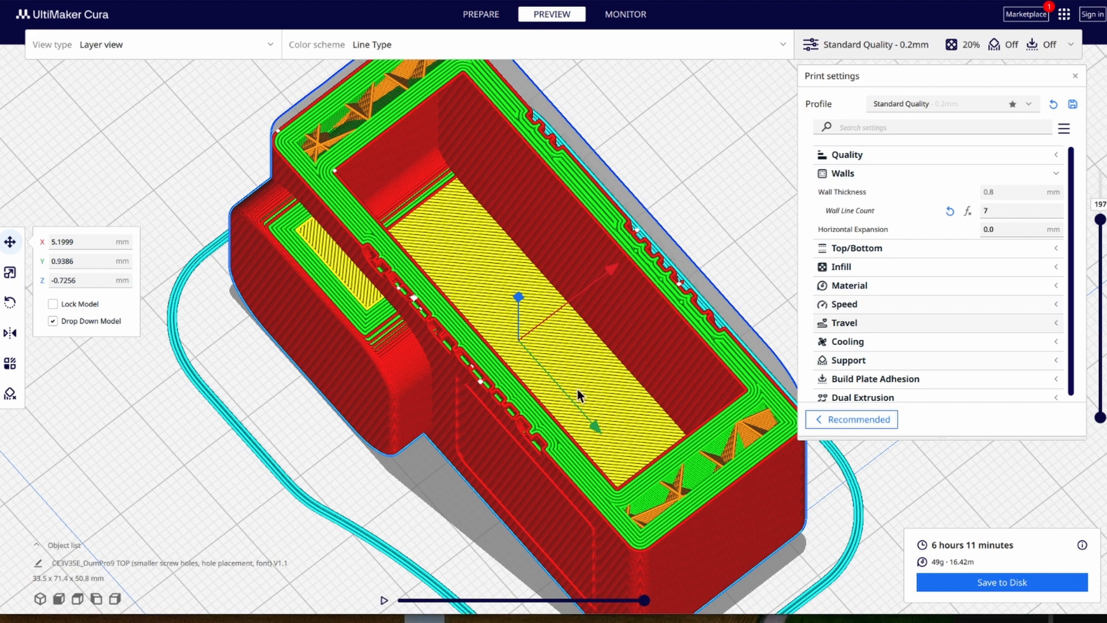
{"action": "scroll", "coordinate": [578, 388], "scroll_direction": "up", "scroll_amount": 2}
{"action": "scroll", "coordinate": [587, 404], "scroll_direction": "down", "scroll_amount": 2}
{"action": "right_click_drag", "start_coordinate": [681, 485], "coordinate": [659, 504]}
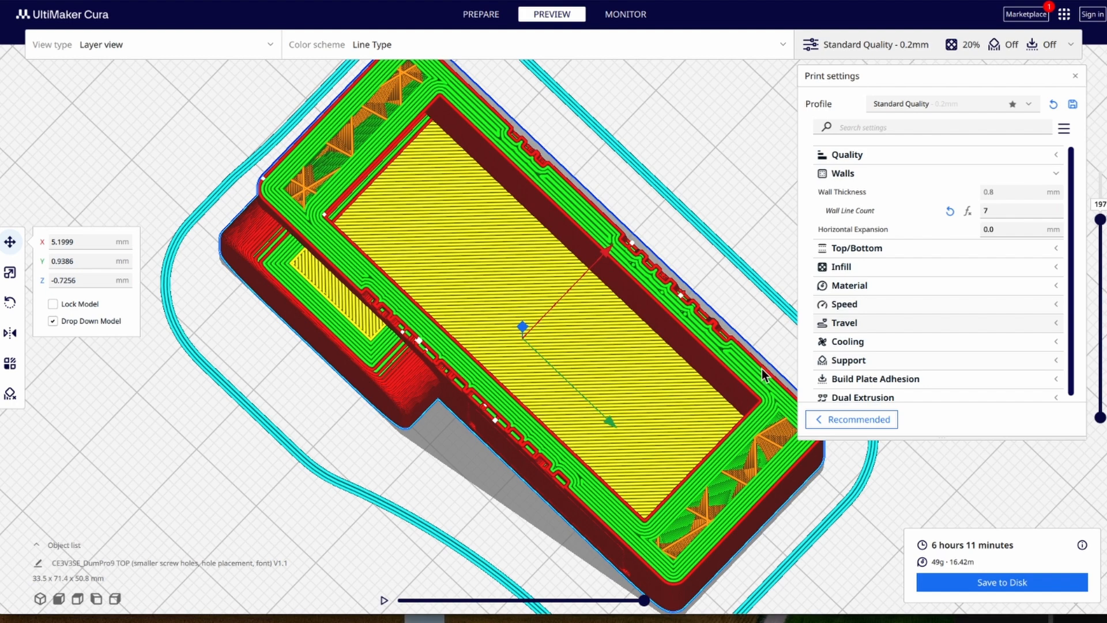
{"action": "left_click_drag", "start_coordinate": [1101, 220], "coordinate": [1105, 188]}
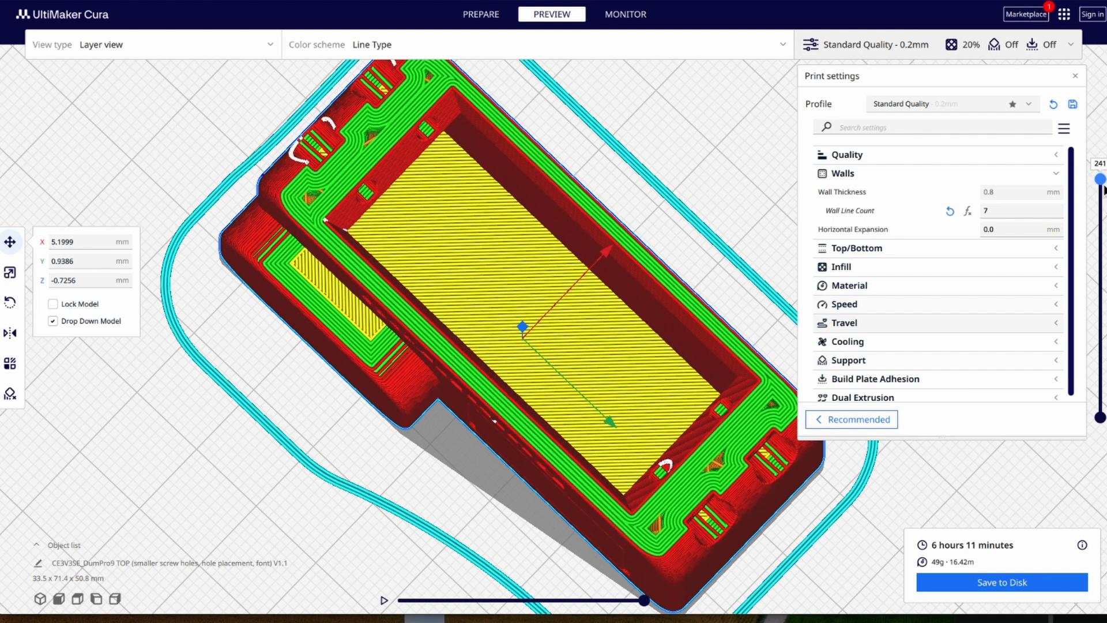
Step: Set the Wall Line Count to 3, slice again, and raise the preview to layer 250
{"action": "left_click", "coordinate": [999, 210]}
{"action": "key", "text": "BackSpace"}
{"action": "type", "text": "3"}
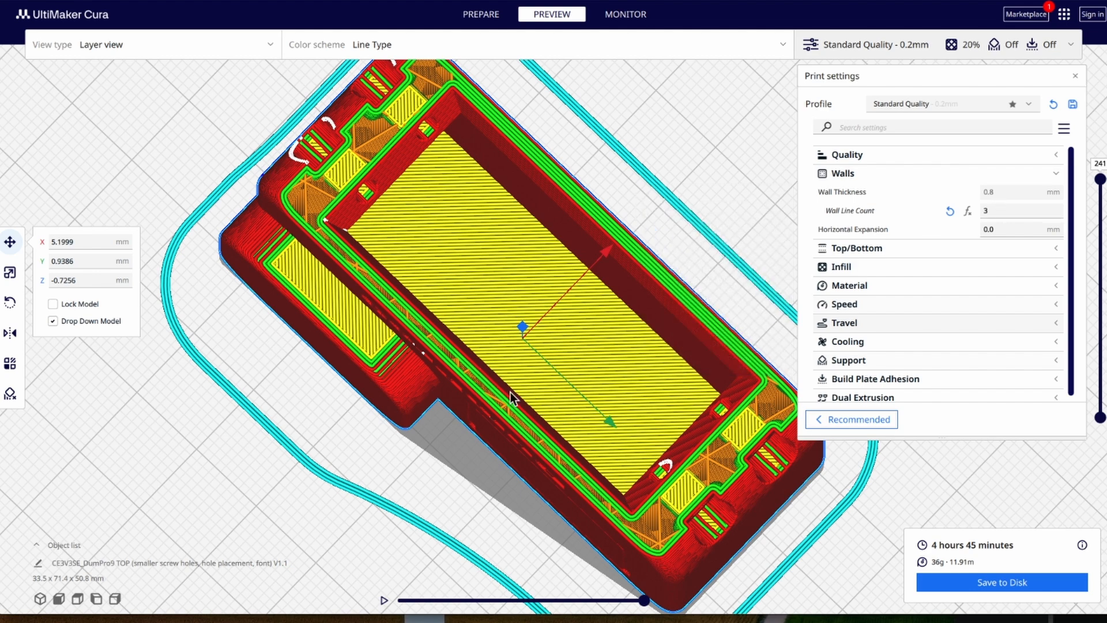
{"action": "mouse_move", "coordinate": [1101, 178]}
{"action": "left_mouse_down"}
{"action": "mouse_move", "coordinate": [1102, 254]}
{"action": "mouse_move", "coordinate": [1101, 176]}
{"action": "left_mouse_up"}
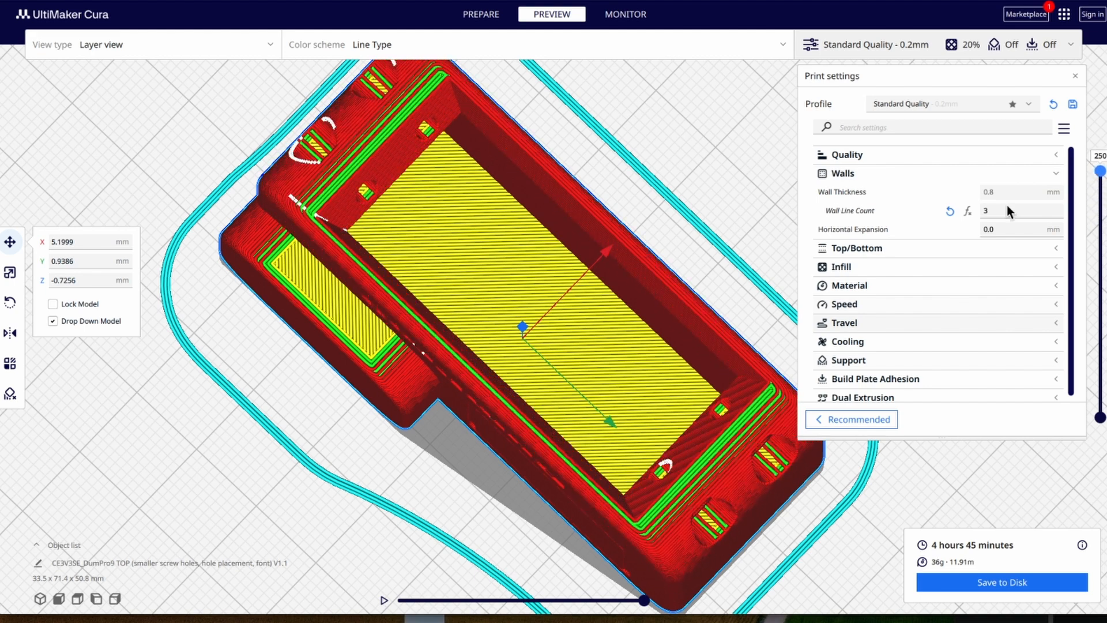
Step: In the Top/Bottom settings, set Top Layers and Bottom Layers to 3 each, then slice the model again
{"action": "left_click", "coordinate": [864, 168]}
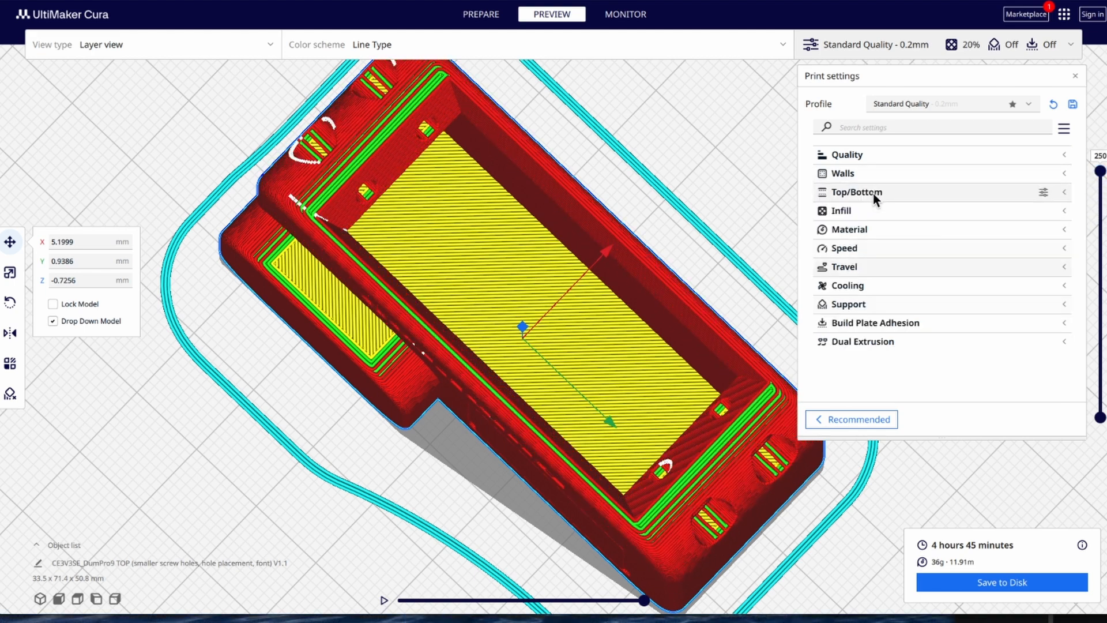
{"action": "left_click", "coordinate": [874, 196]}
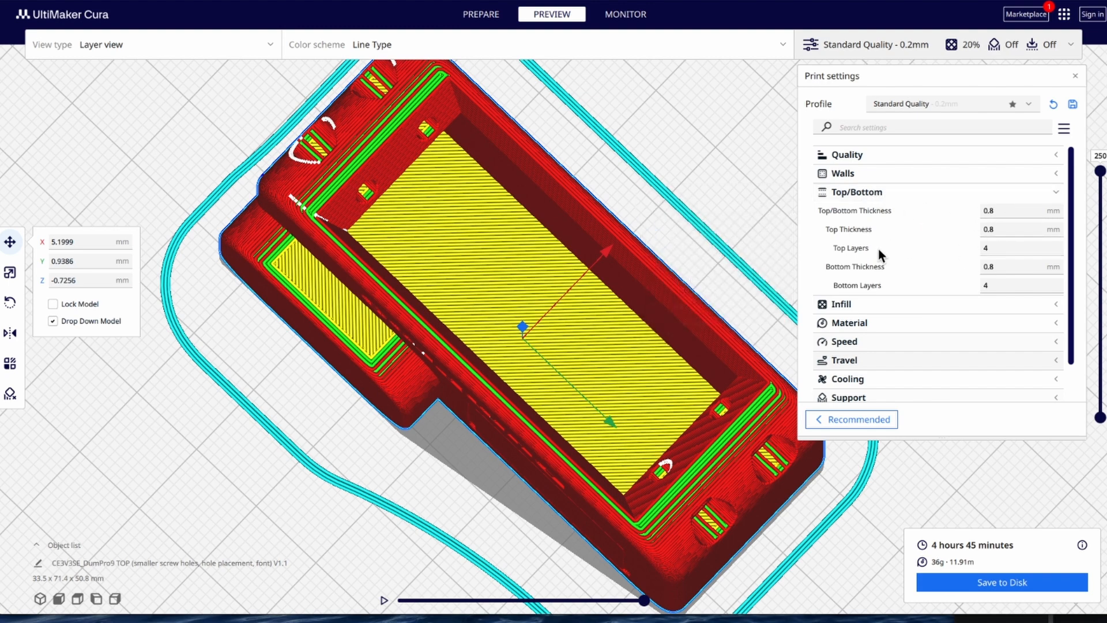
{"action": "left_click", "coordinate": [999, 247]}
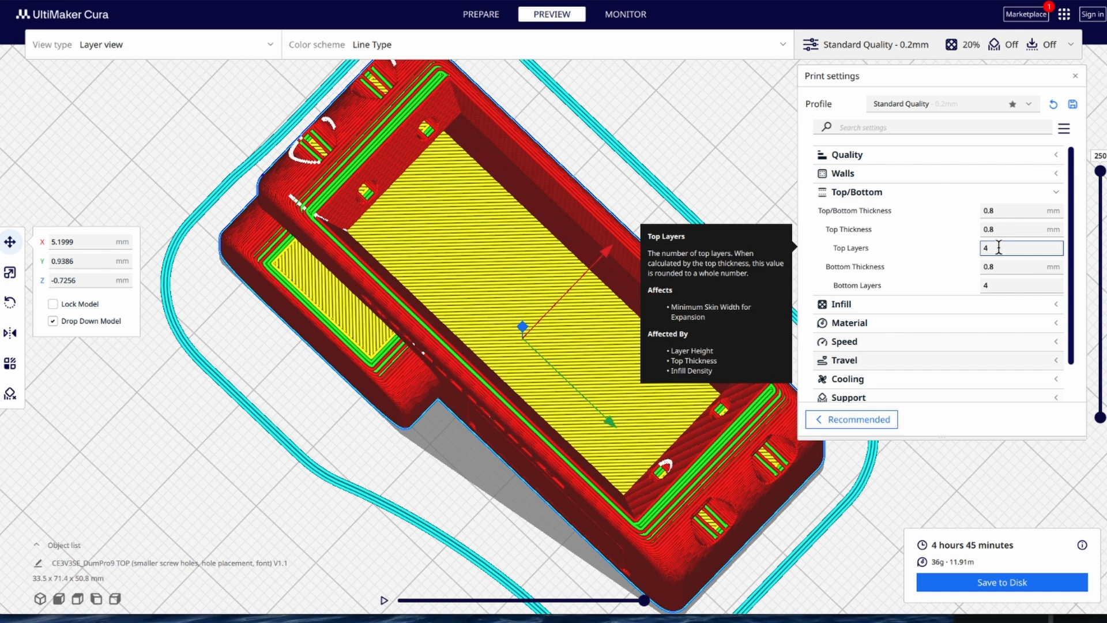
{"action": "key", "text": "BackSpace"}
{"action": "type", "text": "3"}
{"action": "left_click", "coordinate": [997, 285]}
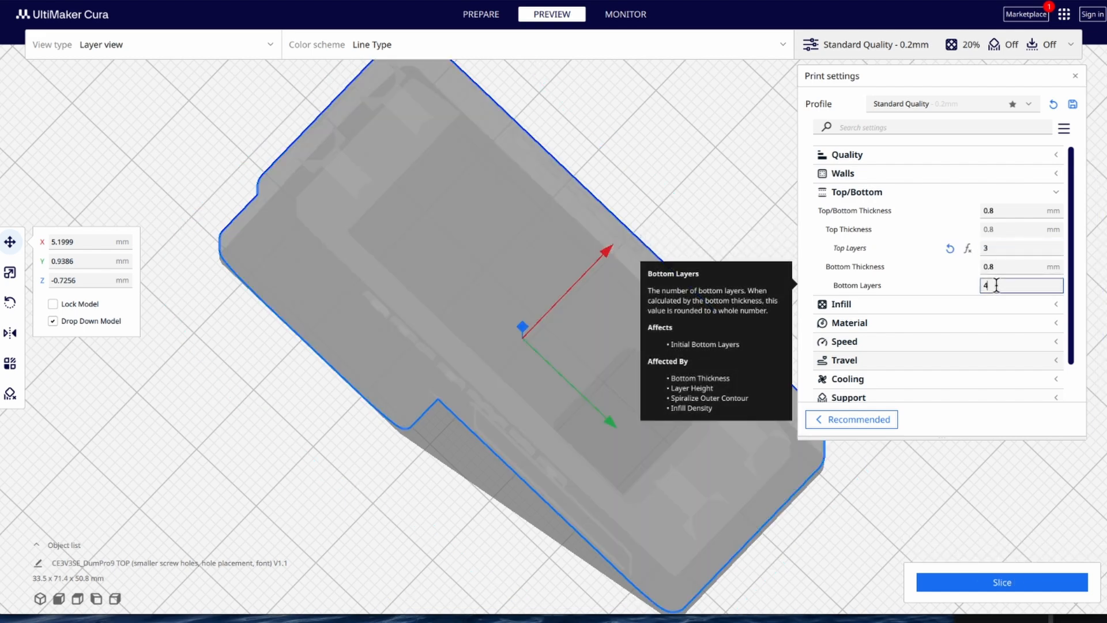
{"action": "key", "text": "BackSpace"}
{"action": "type", "text": "3"}
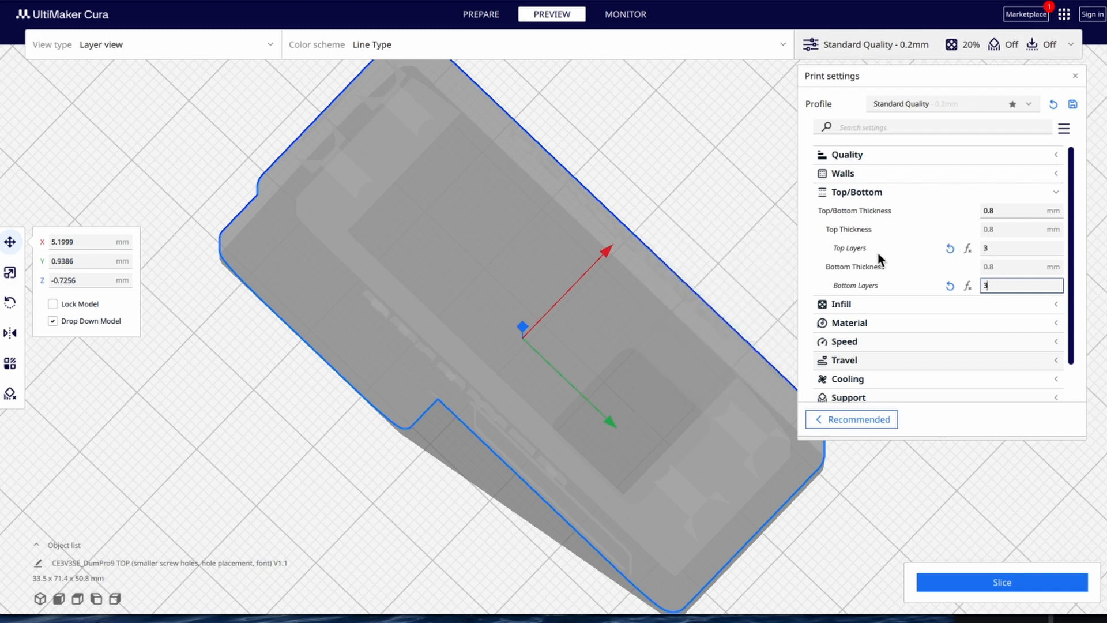
{"action": "left_click", "coordinate": [1006, 583]}
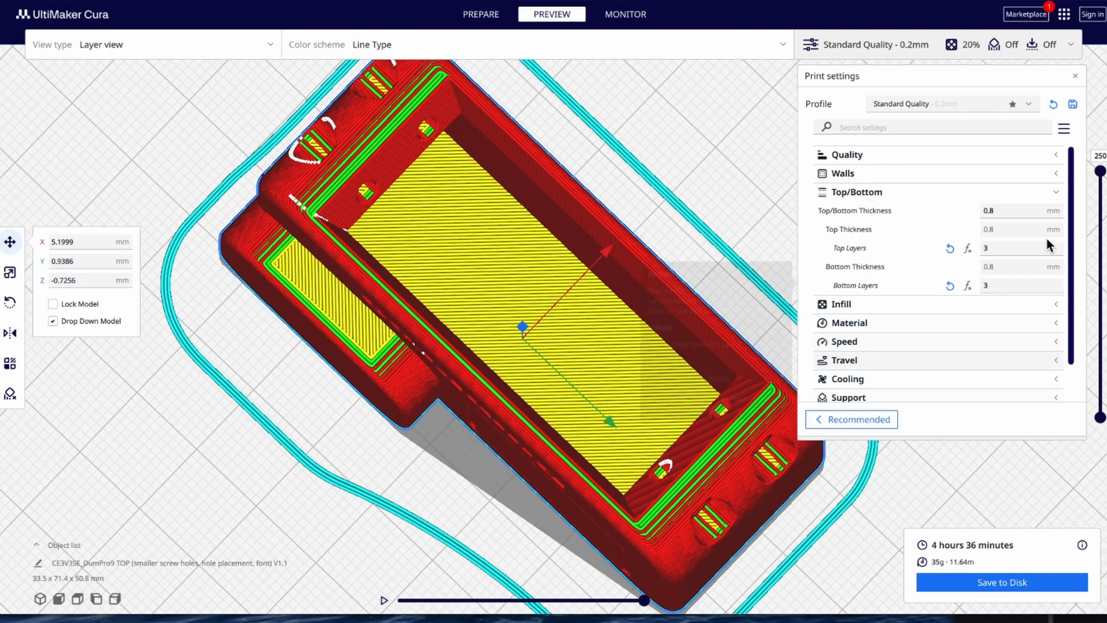
Step: Lower the preview to layer 1 and raise it through layer 8 to layer 29 to examine the bottom layers and infill
{"action": "left_click_drag", "start_coordinate": [1098, 173], "coordinate": [1068, 411]}
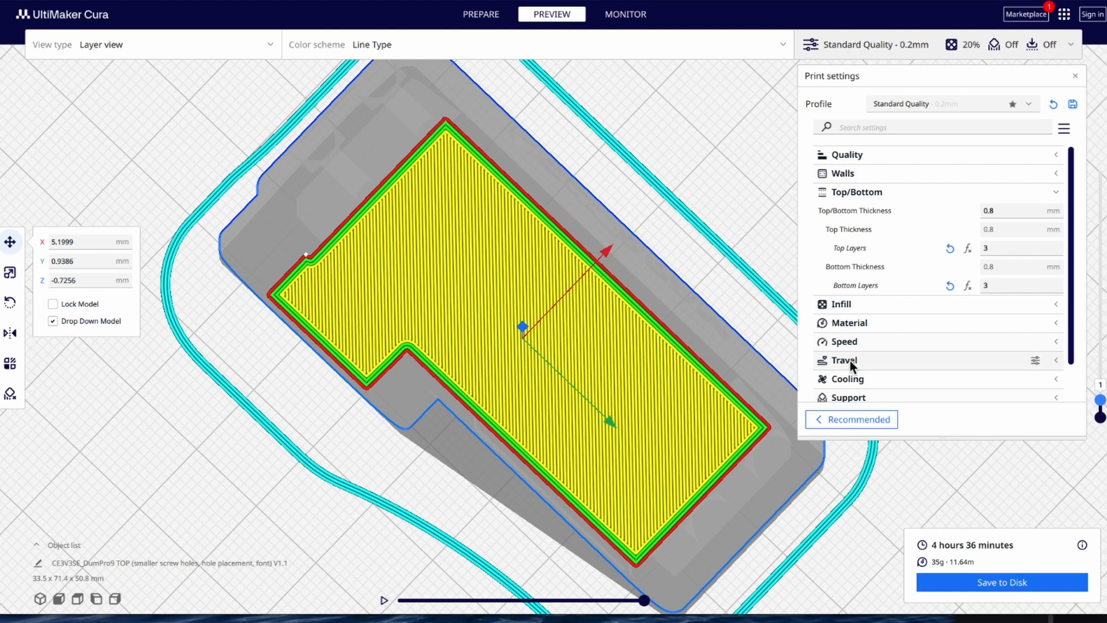
{"action": "left_click_drag", "start_coordinate": [1105, 400], "coordinate": [1103, 394]}
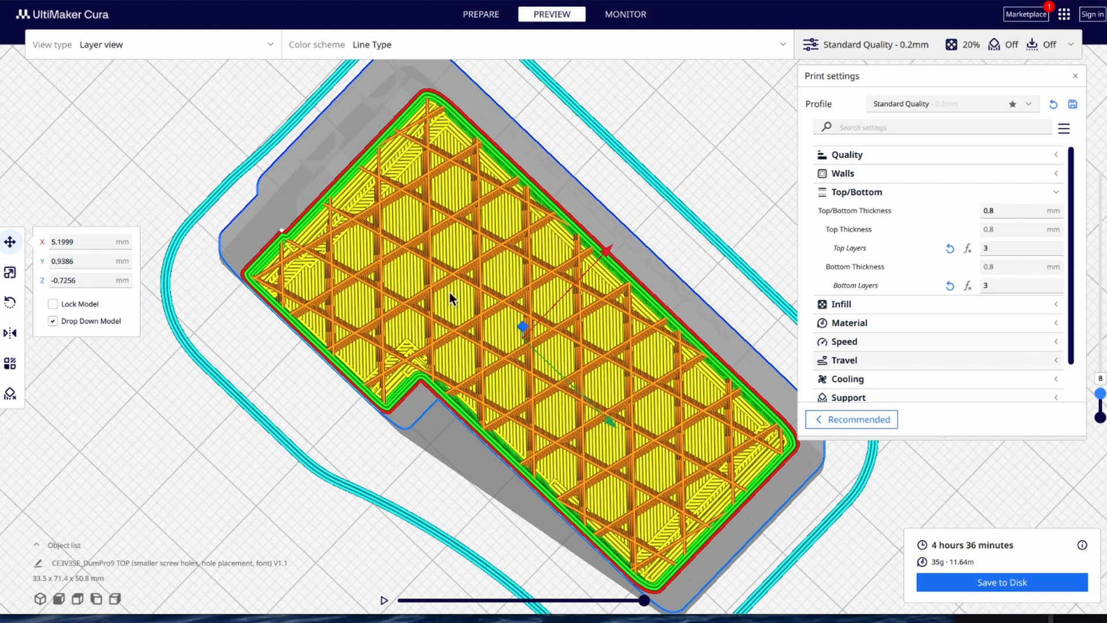
{"action": "mouse_move", "coordinate": [1101, 394]}
{"action": "left_mouse_down"}
{"action": "mouse_move", "coordinate": [1103, 405]}
{"action": "mouse_move", "coordinate": [1101, 374]}
{"action": "left_mouse_up"}
{"action": "mouse_move", "coordinate": [939, 247]}
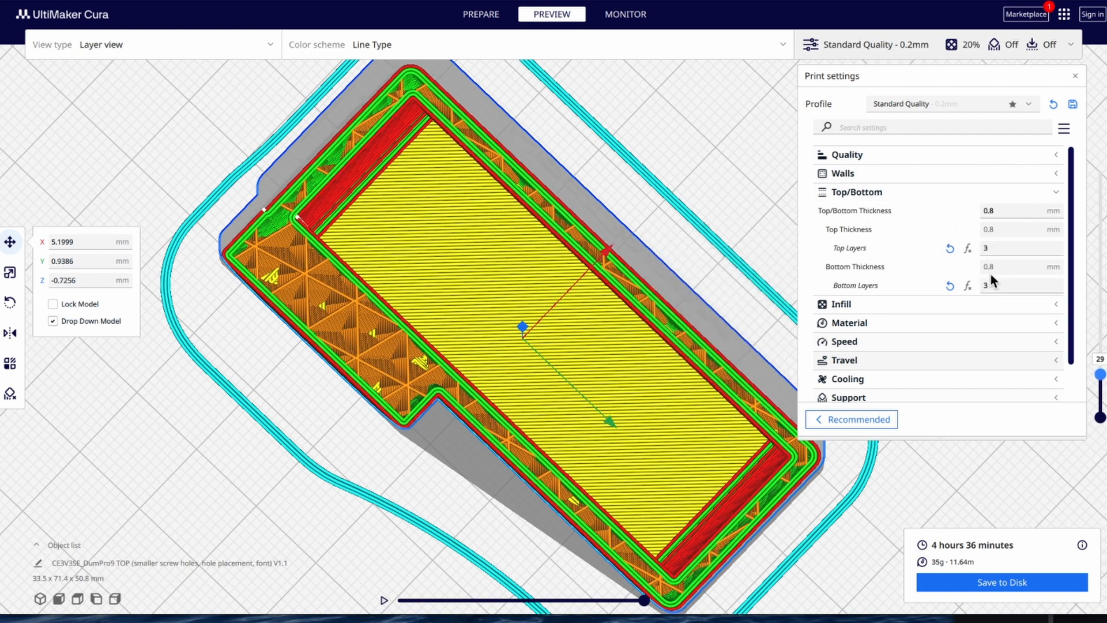
Step: Expand the Infill settings, read the Infill Pattern description, and examine the cubic infill with the preview at layer 12
{"action": "left_click", "coordinate": [877, 195]}
{"action": "left_click", "coordinate": [890, 210]}
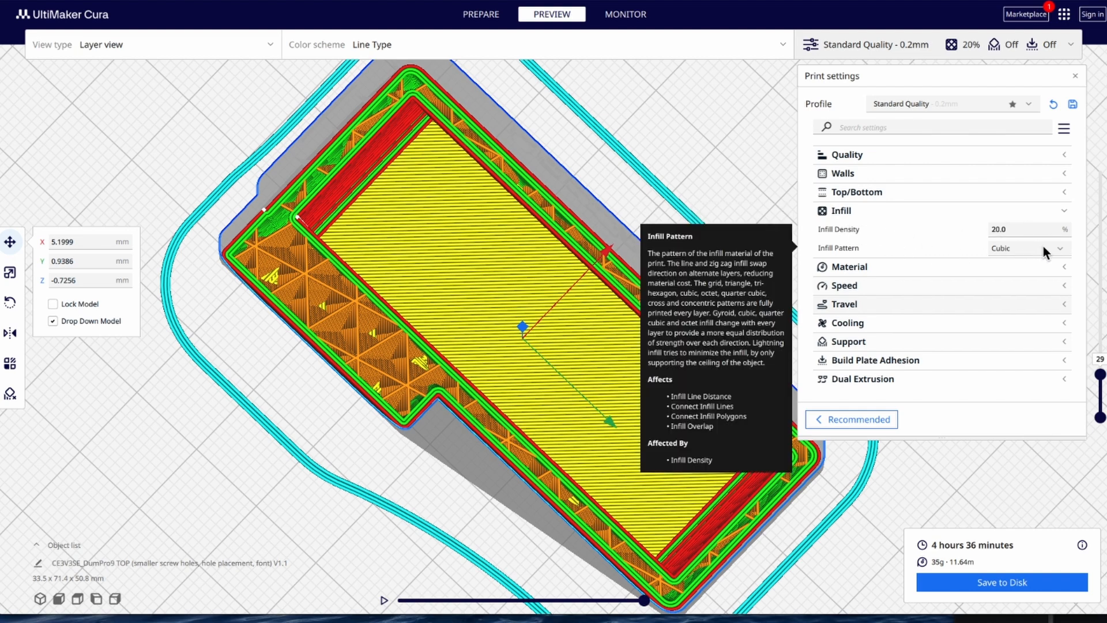
{"action": "left_click_drag", "start_coordinate": [1101, 376], "coordinate": [1102, 402]}
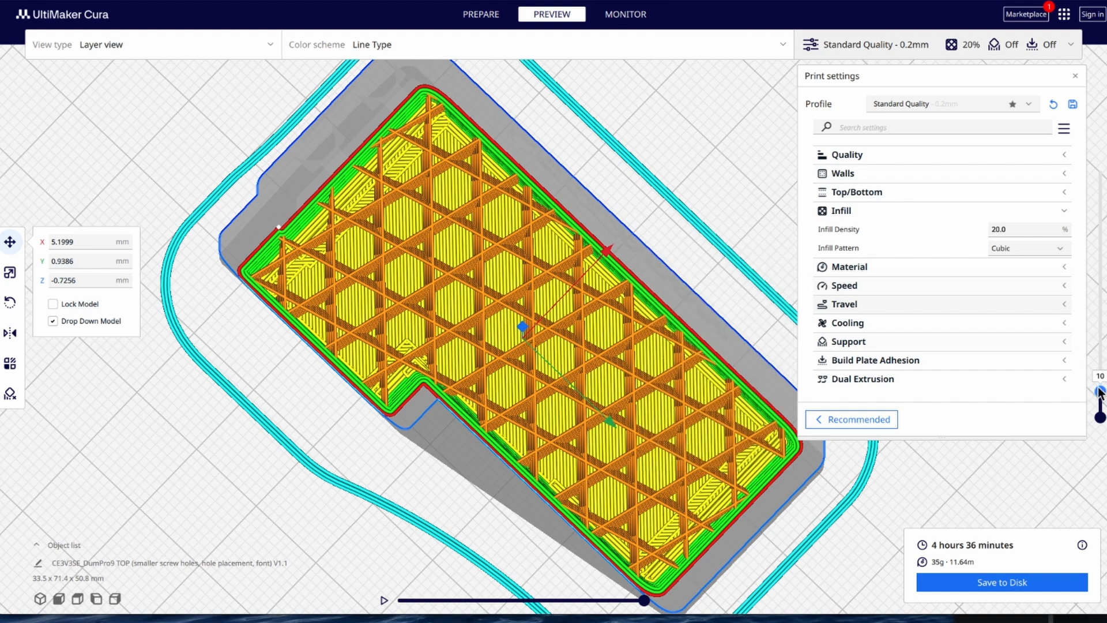
{"action": "left_click_drag", "start_coordinate": [1100, 394], "coordinate": [1101, 391]}
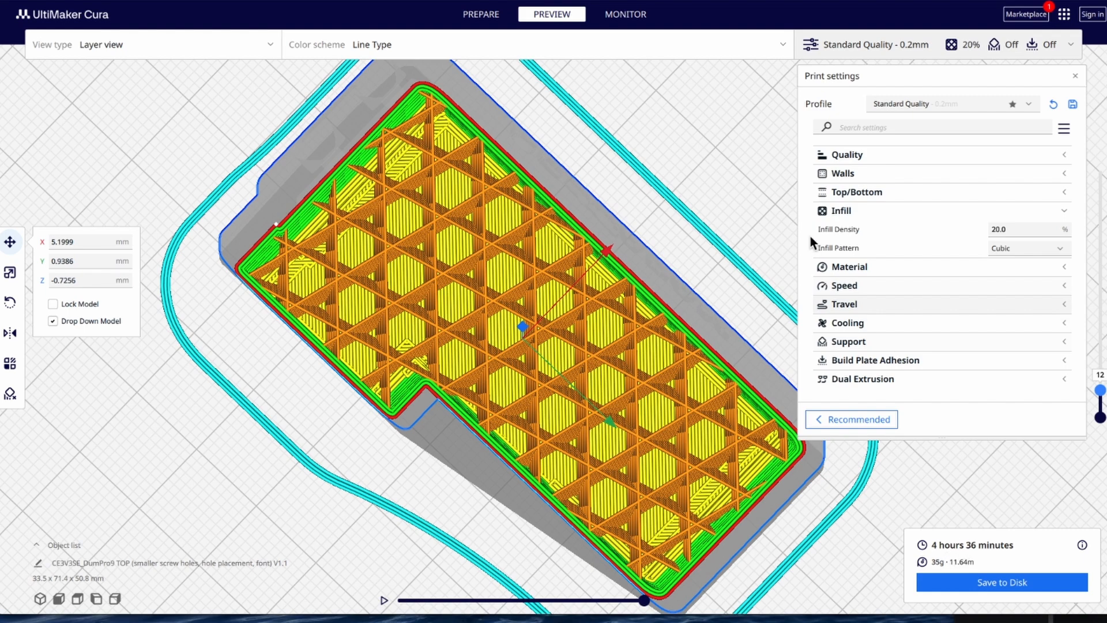
Step: Set the Infill Pattern to Lines, slice the model again, and examine the resulting line infill at layer 12
{"action": "left_click", "coordinate": [1062, 247]}
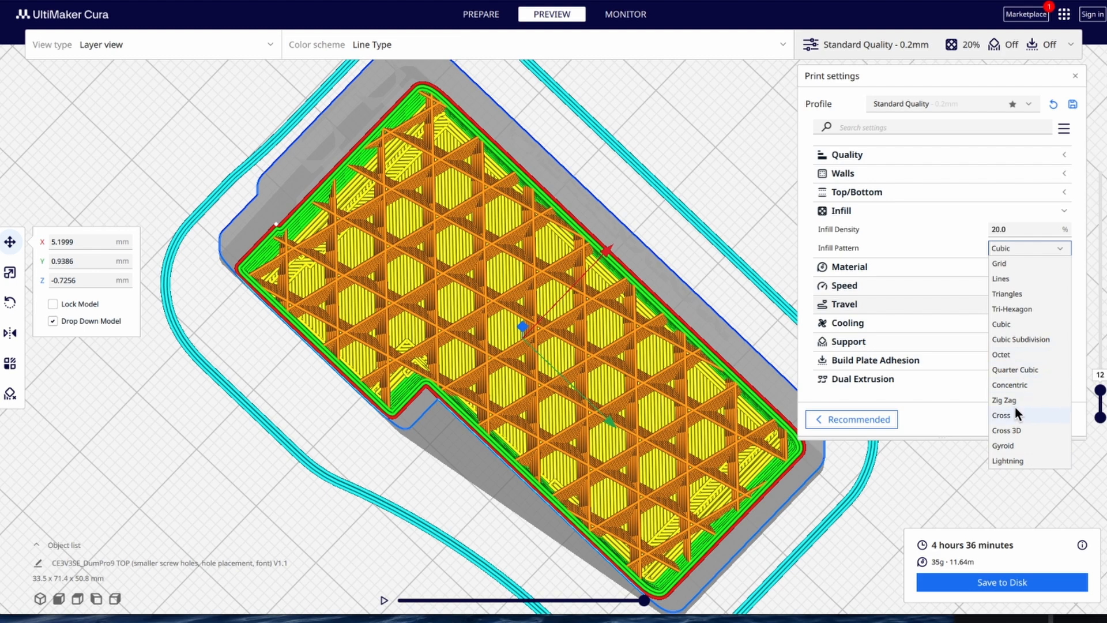
{"action": "left_click", "coordinate": [1011, 279]}
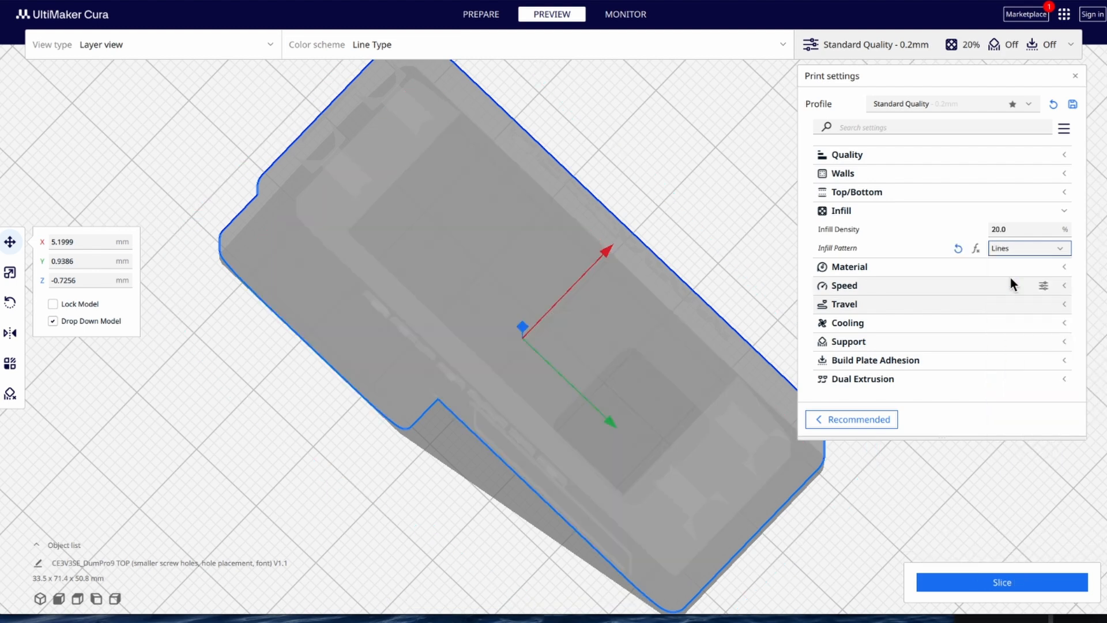
{"action": "left_click", "coordinate": [992, 583]}
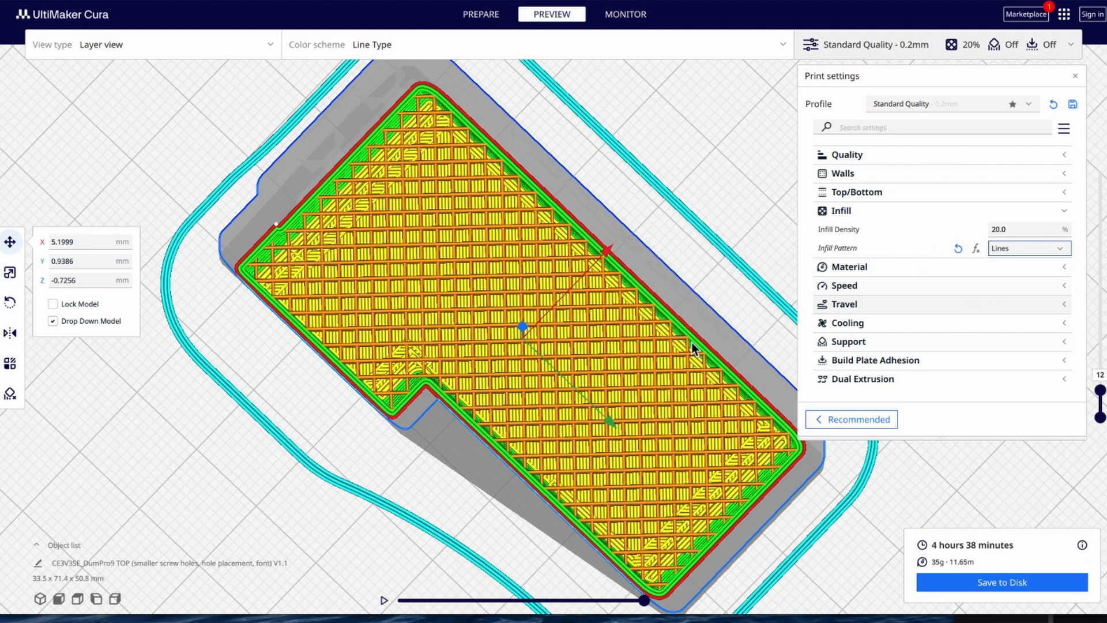
{"action": "scroll", "coordinate": [550, 316], "scroll_direction": "down", "scroll_amount": 2}
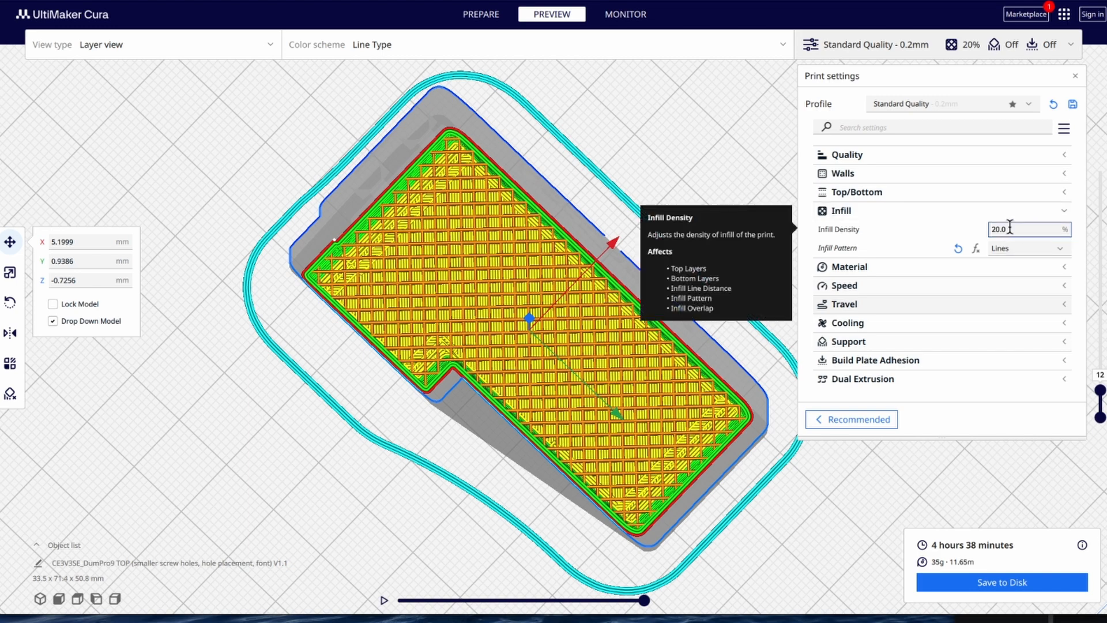
{"action": "scroll", "coordinate": [503, 335], "scroll_direction": "up", "scroll_amount": 2}
{"action": "scroll", "coordinate": [503, 336], "scroll_direction": "up", "scroll_amount": 2}
{"action": "scroll", "coordinate": [519, 362], "scroll_direction": "down", "scroll_amount": 2}
{"action": "right_click_drag", "start_coordinate": [493, 490], "coordinate": [503, 456]}
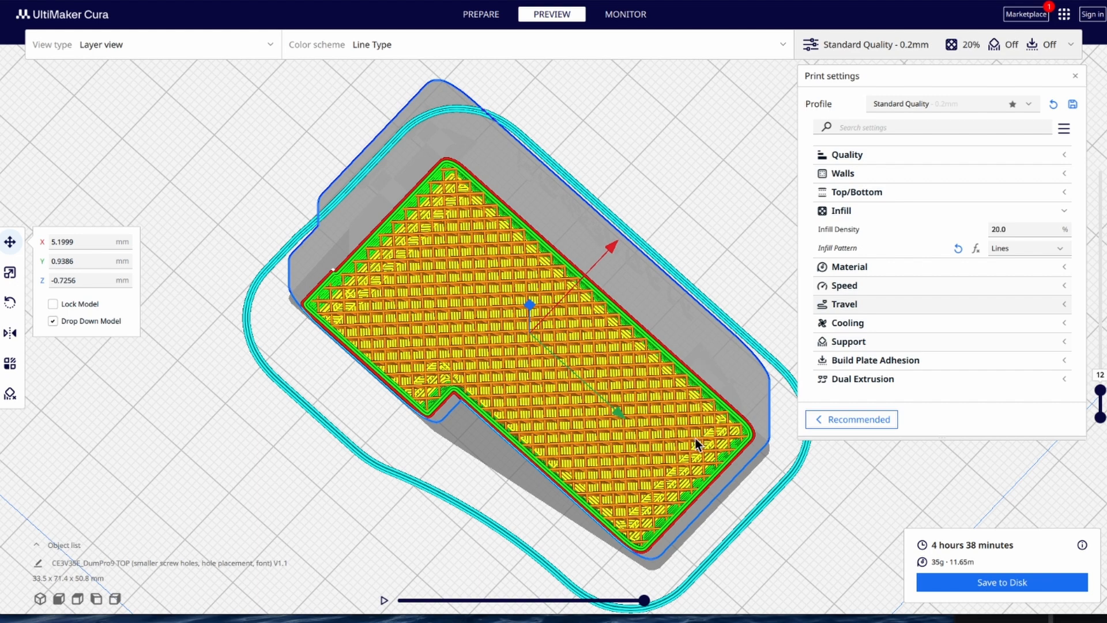
{"action": "scroll", "coordinate": [680, 442], "scroll_direction": "up", "scroll_amount": 2}
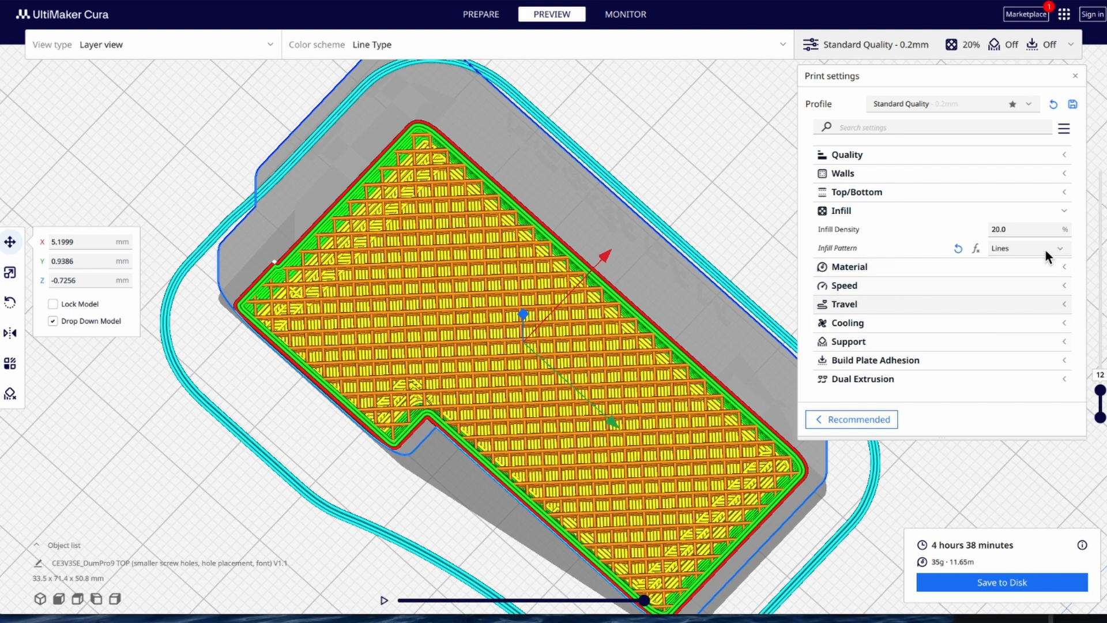
Step: Set the Infill Density to 10%, slice again, and raise the preview to layer 127 to inspect the sparser infill
{"action": "left_click", "coordinate": [1000, 228]}
{"action": "key", "text": "BackSpace"}
{"action": "key", "text": "BackSpace"}
{"action": "type", "text": "10"}
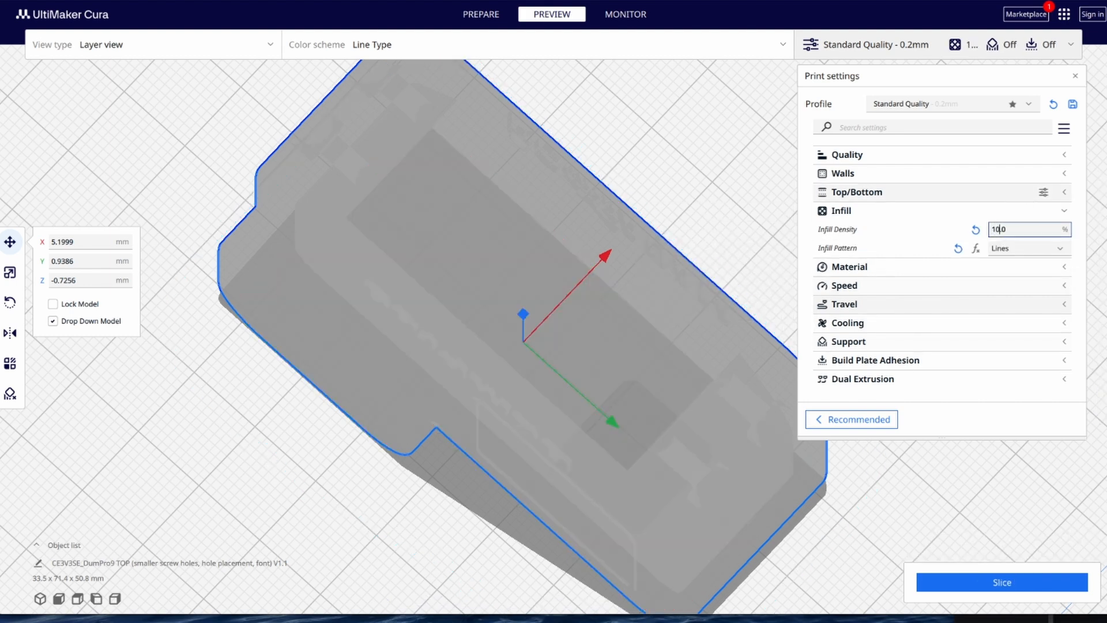
{"action": "left_click", "coordinate": [946, 584]}
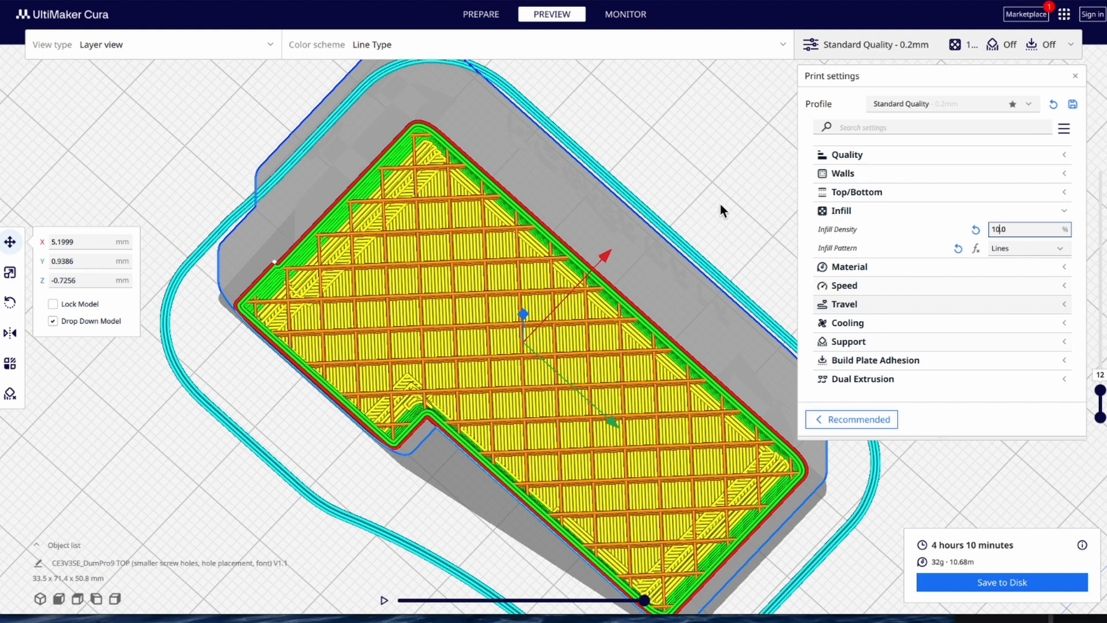
{"action": "scroll", "coordinate": [568, 292], "scroll_direction": "down", "scroll_amount": 2}
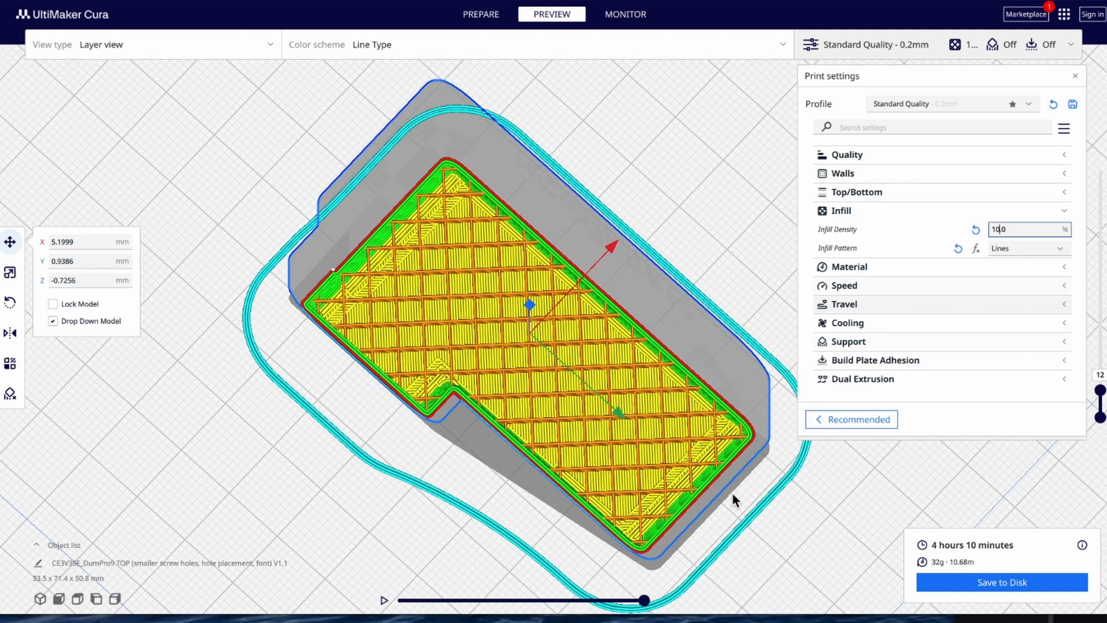
{"action": "right_click_drag", "start_coordinate": [699, 507], "coordinate": [728, 507]}
{"action": "left_click_drag", "start_coordinate": [1101, 390], "coordinate": [1100, 285]}
{"action": "right_click_drag", "start_coordinate": [790, 549], "coordinate": [762, 505]}
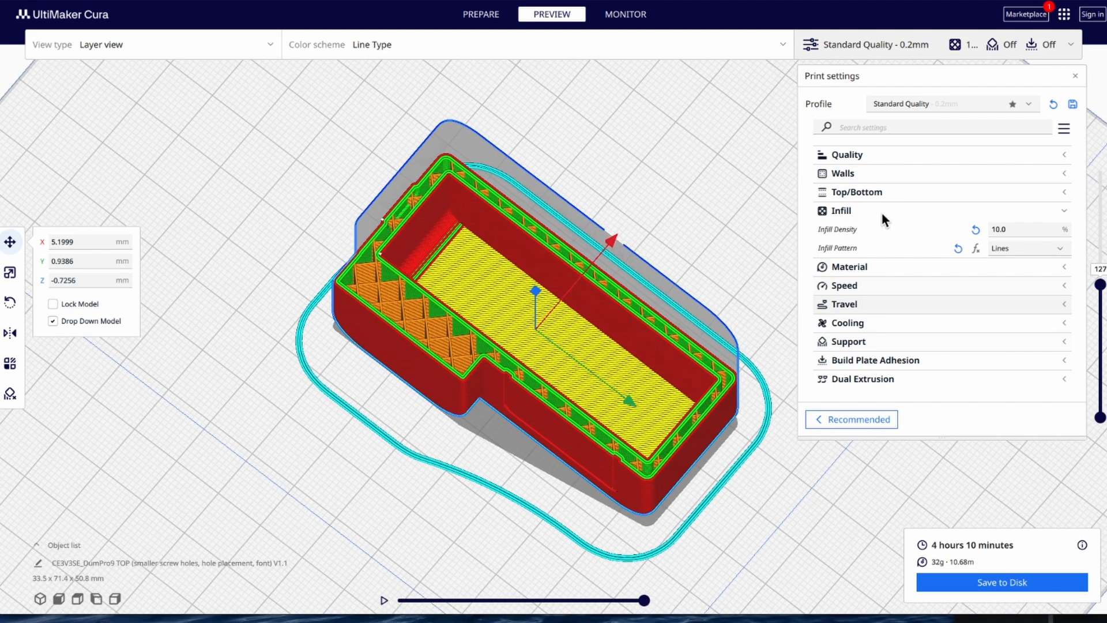
Step: Collapse the Infill settings and review the Printing Temperature and Build Plate Temperature in the Material settings
{"action": "left_click", "coordinate": [853, 207]}
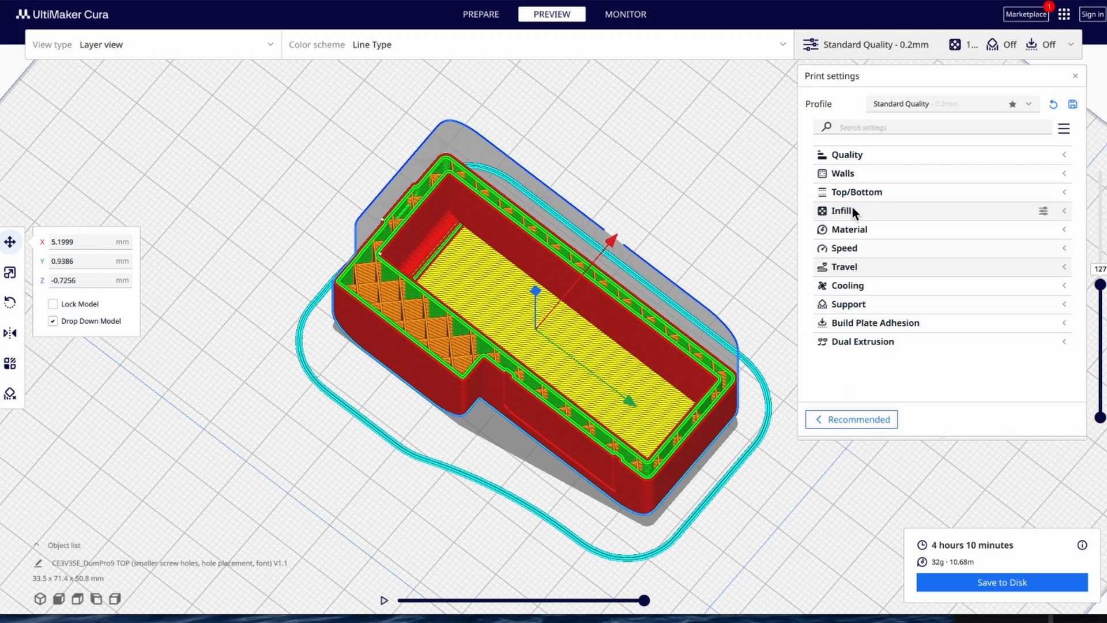
{"action": "left_click", "coordinate": [881, 227]}
{"action": "mouse_move", "coordinate": [898, 252]}
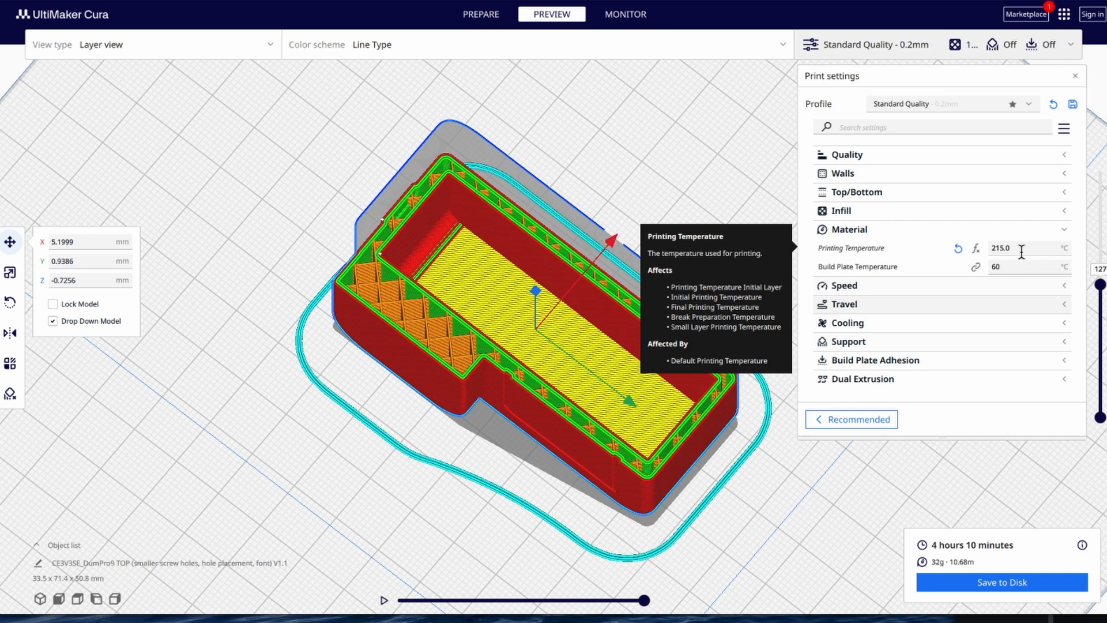
{"action": "mouse_move", "coordinate": [999, 270]}
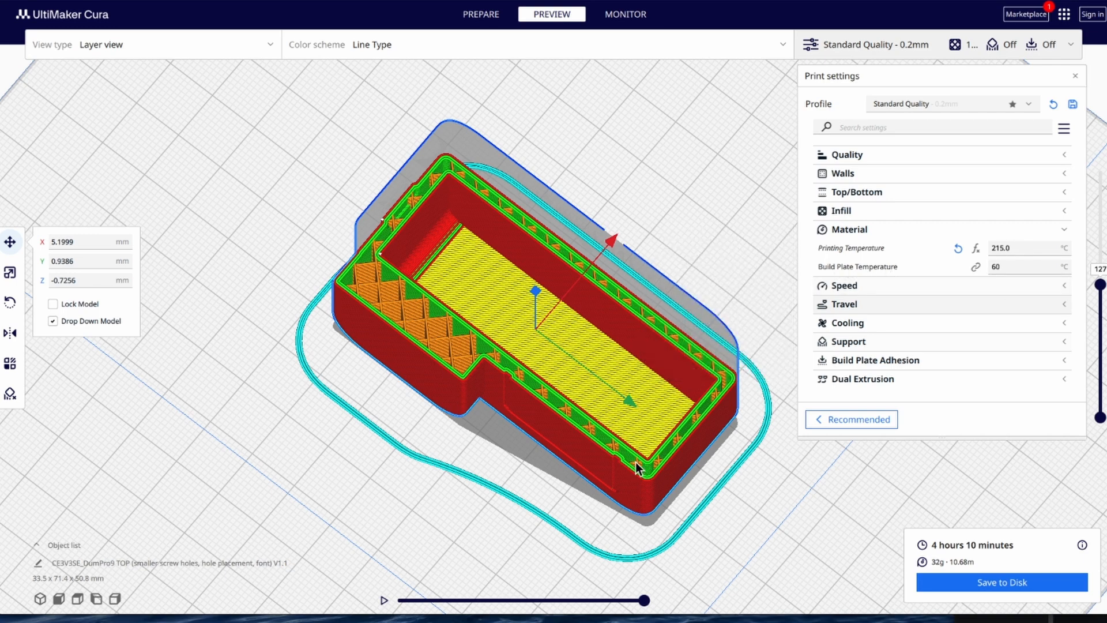
{"action": "scroll", "coordinate": [771, 449], "scroll_direction": "down", "scroll_amount": 5}
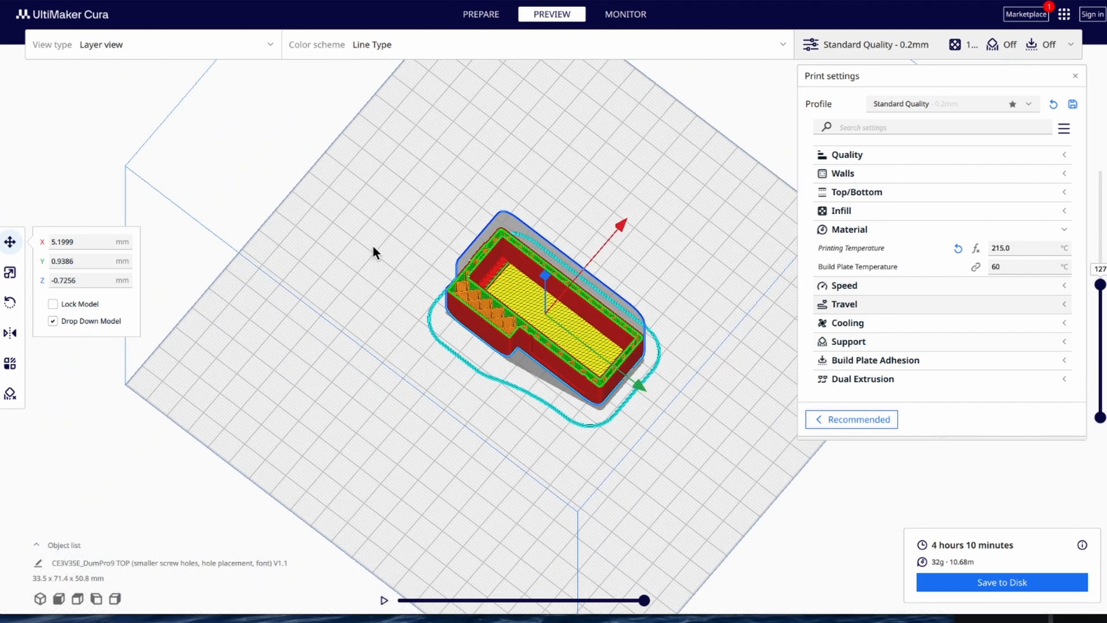
{"action": "scroll", "coordinate": [618, 368], "scroll_direction": "up", "scroll_amount": 5}
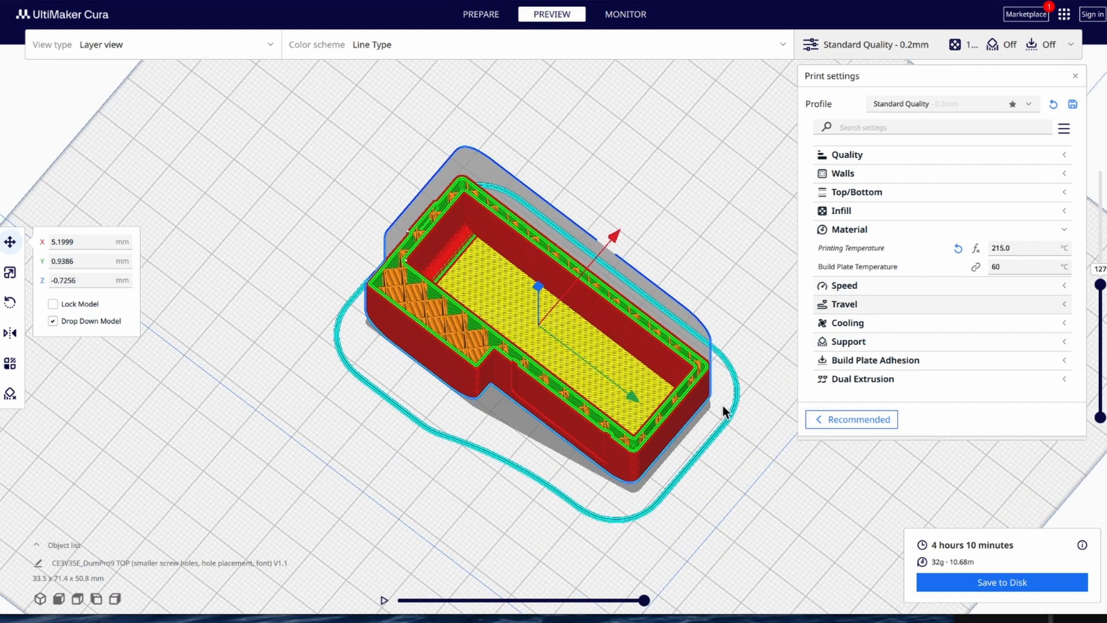
{"action": "mouse_move", "coordinate": [912, 269]}
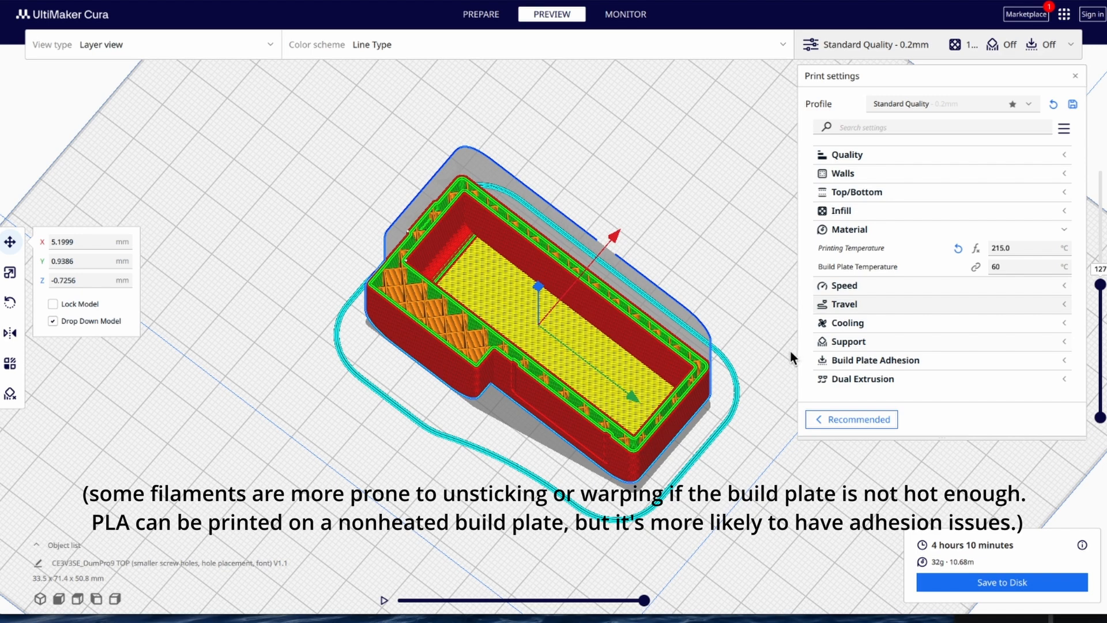
{"action": "scroll", "coordinate": [652, 400], "scroll_direction": "down", "scroll_amount": 2}
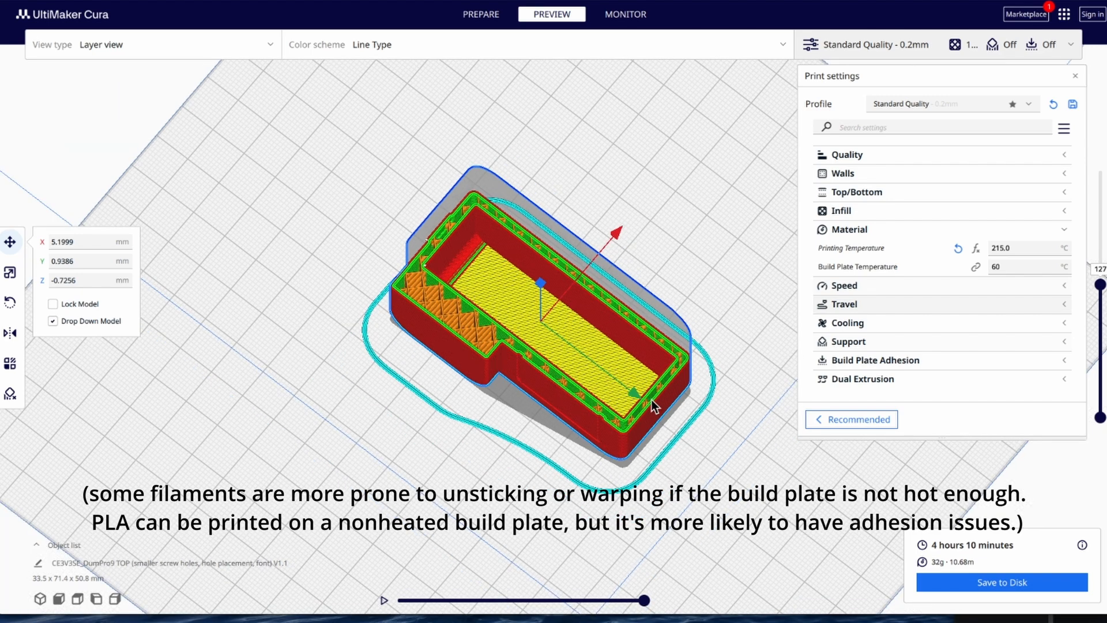
{"action": "scroll", "coordinate": [649, 394], "scroll_direction": "up", "scroll_amount": 1}
{"action": "mouse_move", "coordinate": [1014, 267]}
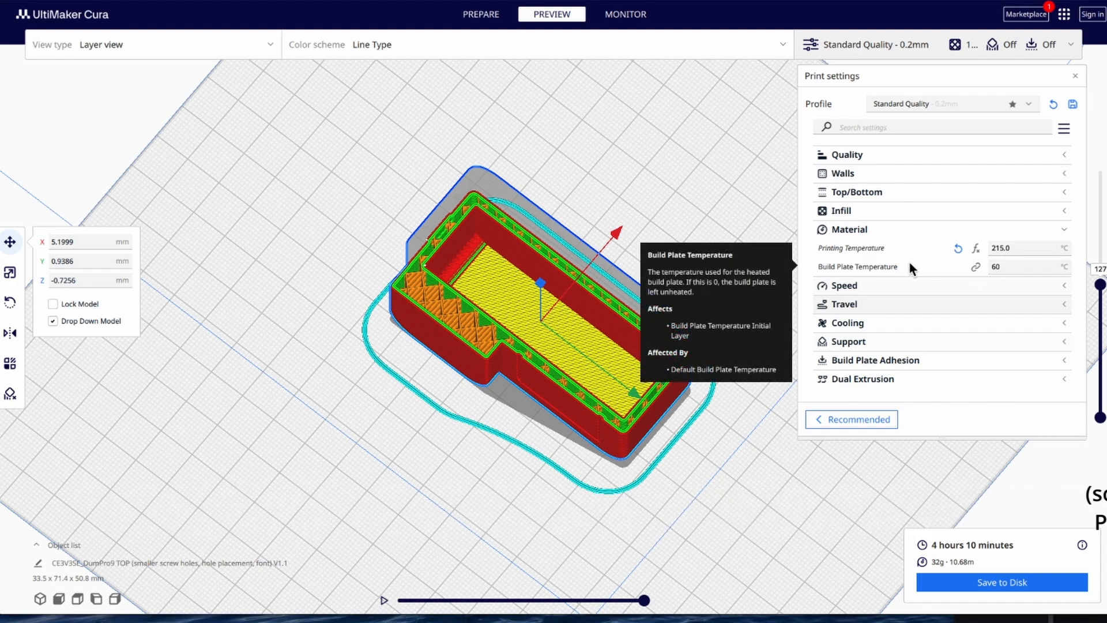
{"action": "mouse_move", "coordinate": [913, 251]}
{"action": "left_click", "coordinate": [852, 230]}
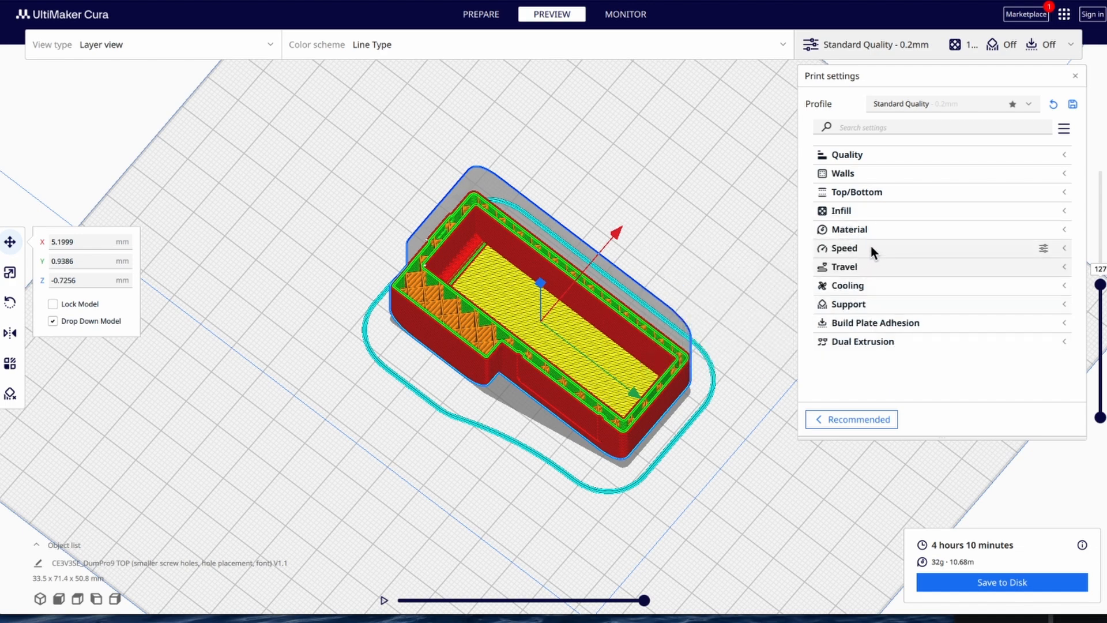
Step: In the Speed settings, reset the Print Speed to its profile default and set it to 50 mm/s
{"action": "left_click", "coordinate": [874, 247]}
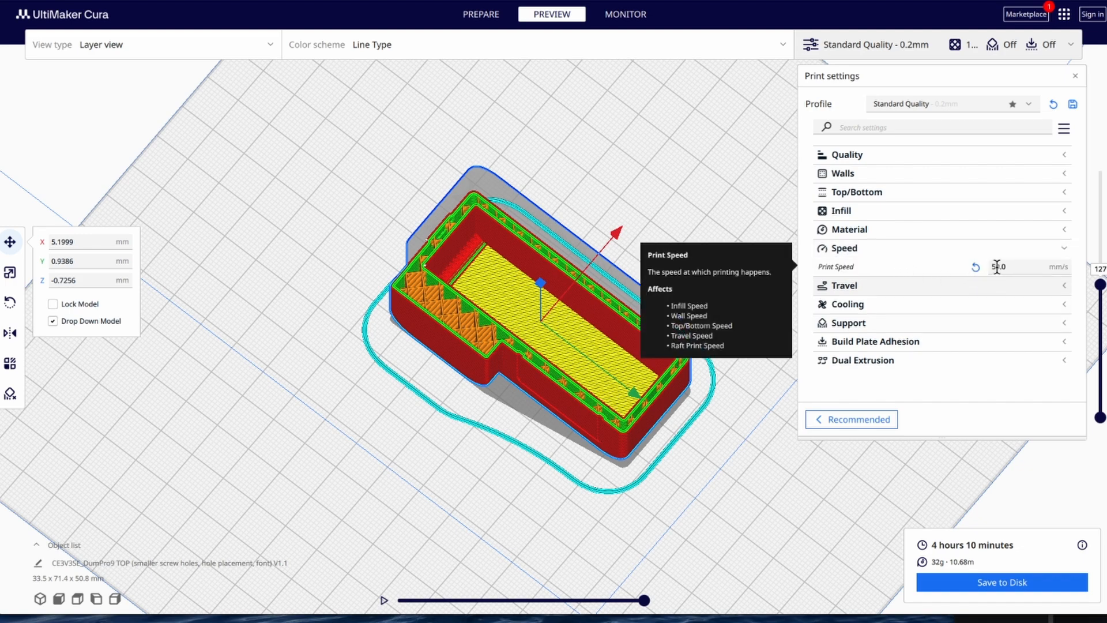
{"action": "left_click", "coordinate": [977, 267]}
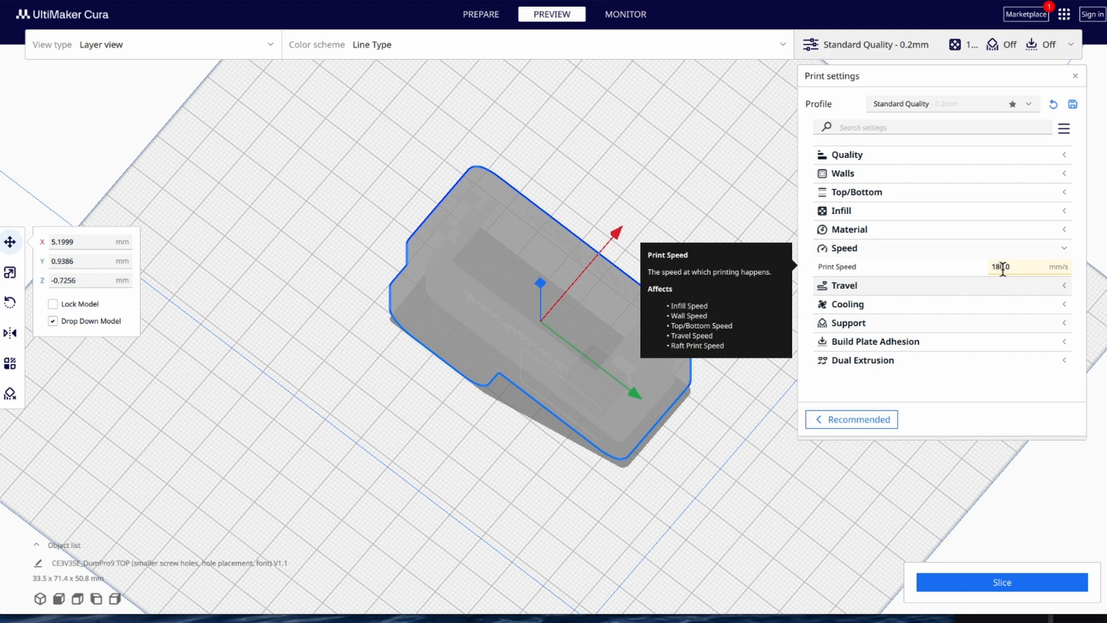
{"action": "left_click", "coordinate": [1003, 268]}
{"action": "type", "text": "50"}
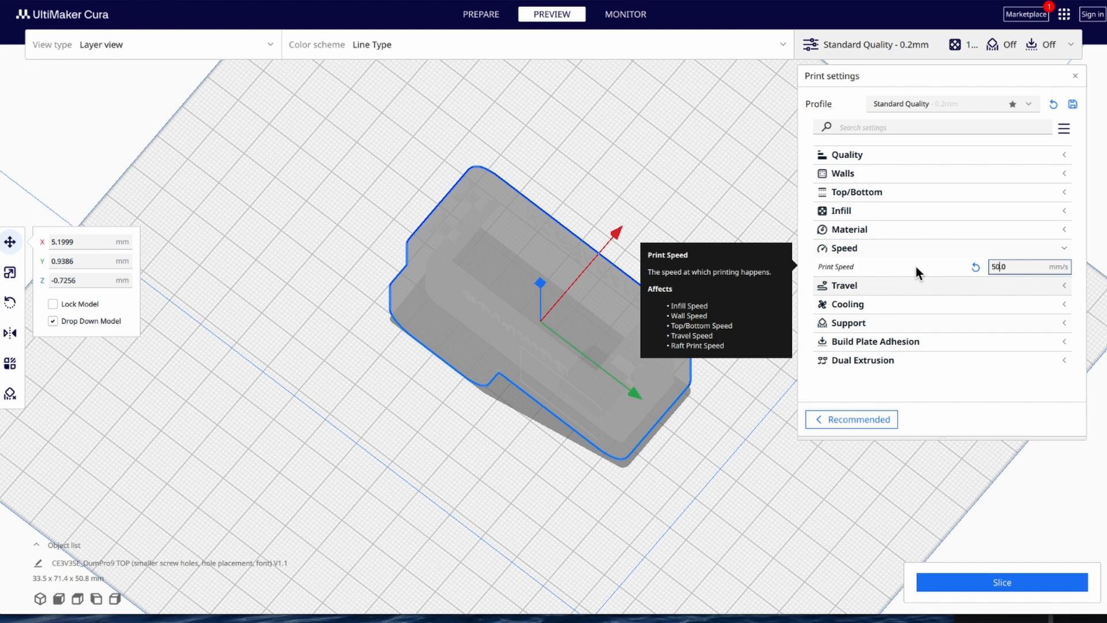
Step: In the Travel settings, read the Z Hop When Retracted description and enable that option
{"action": "left_click", "coordinate": [876, 283]}
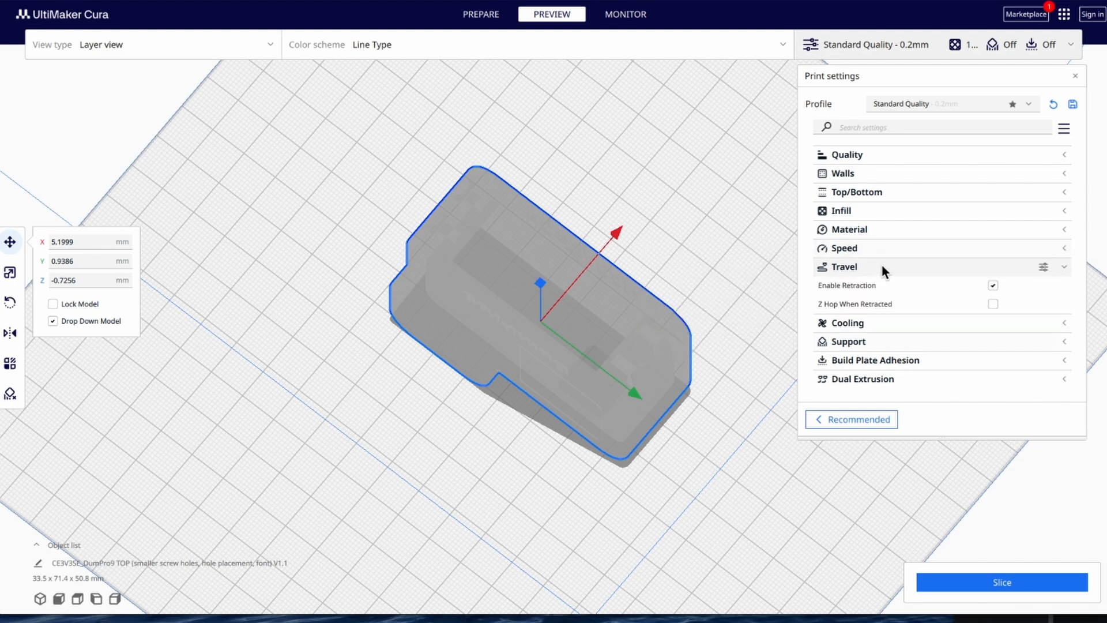
{"action": "mouse_move", "coordinate": [918, 289]}
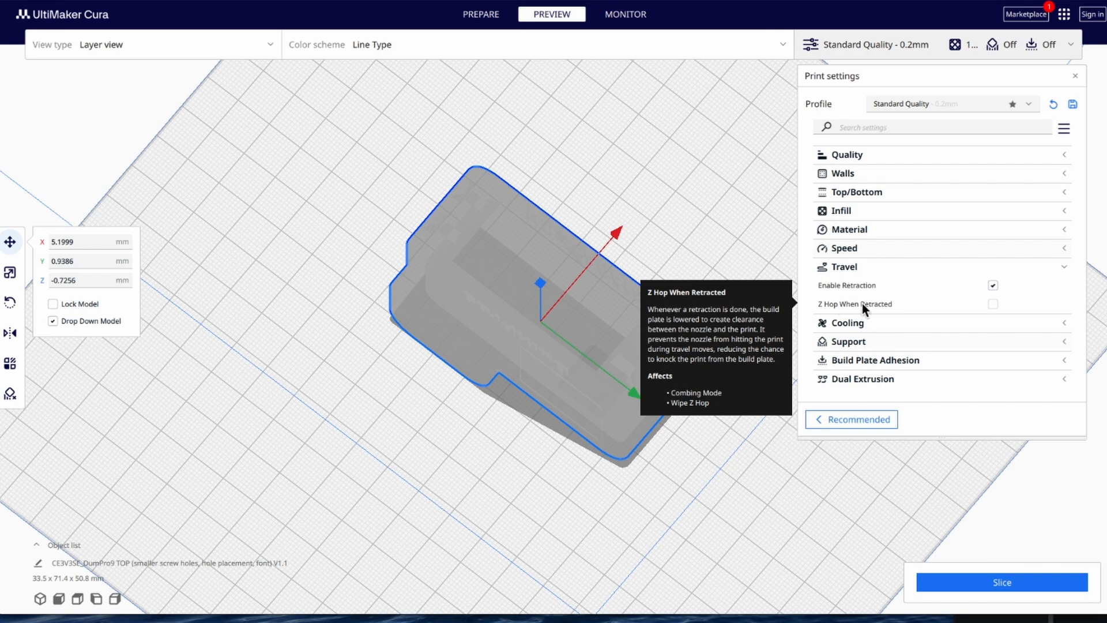
{"action": "left_click", "coordinate": [994, 304]}
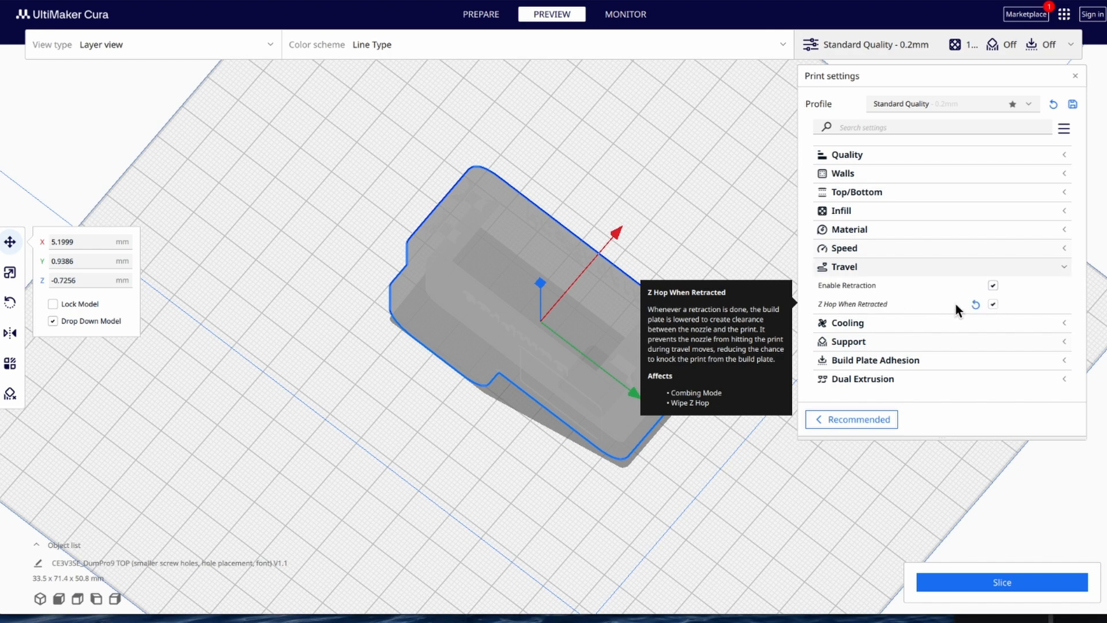
{"action": "left_click", "coordinate": [875, 265]}
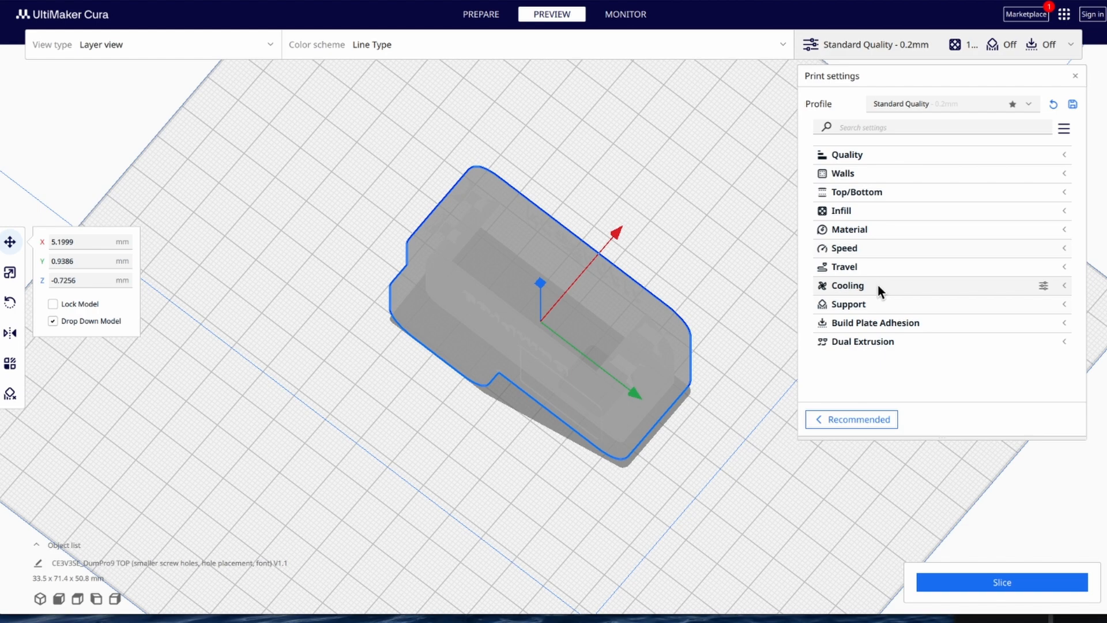
Step: Review the Fan Speed in the Cooling settings and enable Generate Support in the Support settings
{"action": "left_click", "coordinate": [910, 285]}
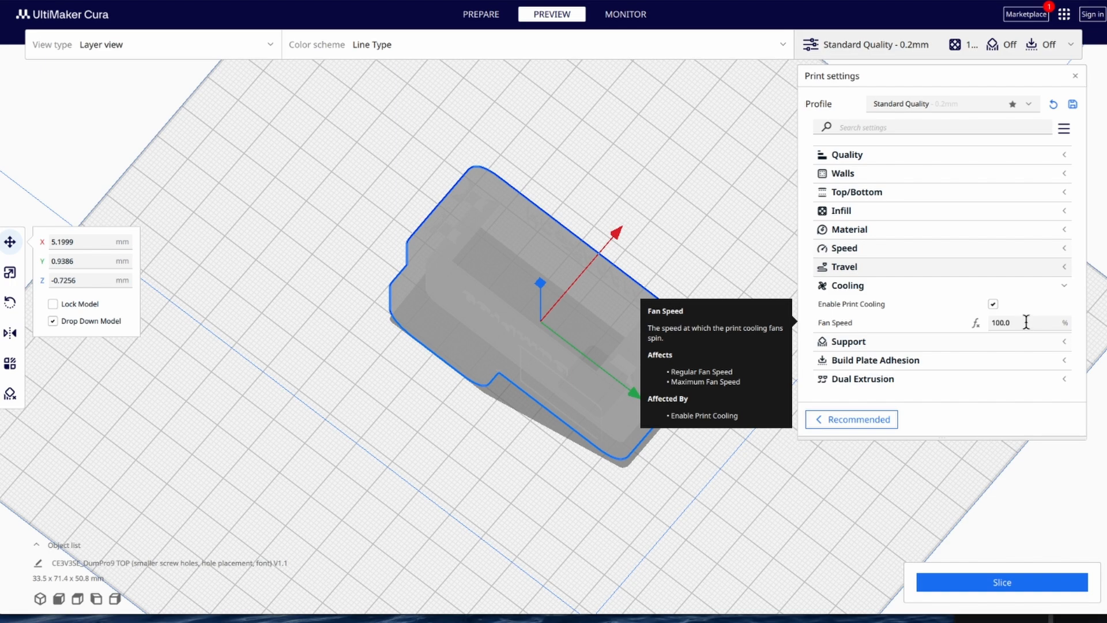
{"action": "left_click", "coordinate": [917, 339]}
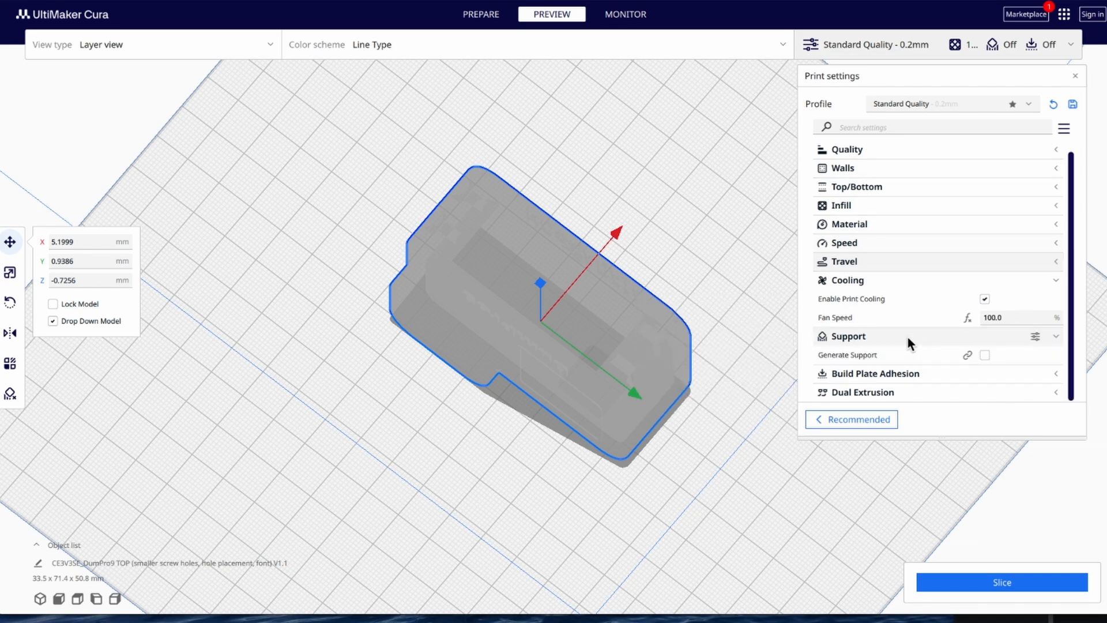
{"action": "mouse_move", "coordinate": [887, 359]}
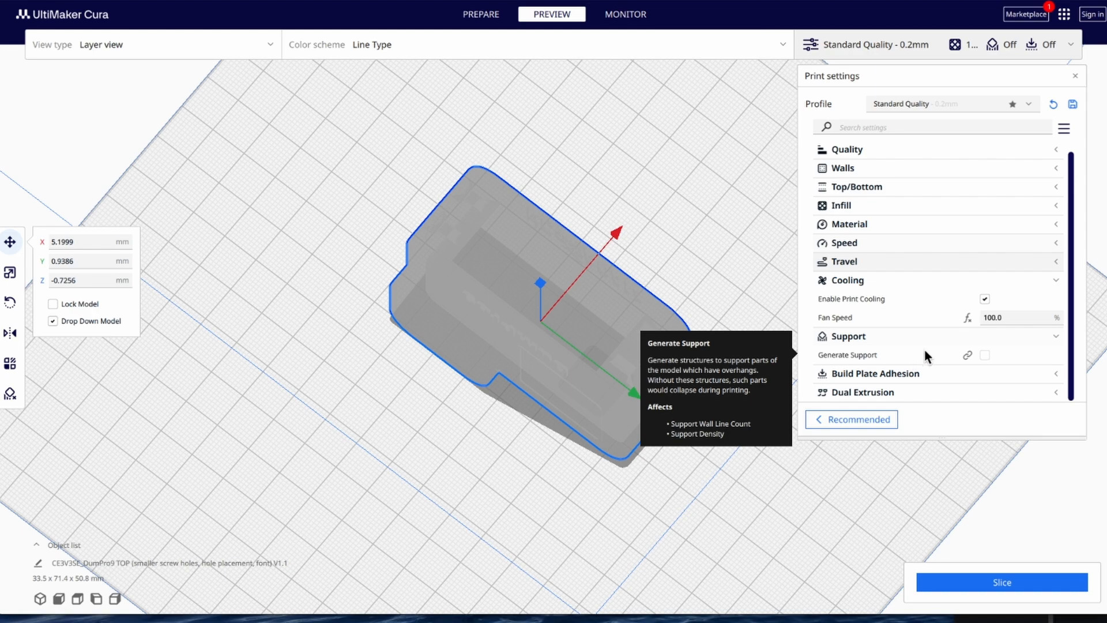
{"action": "left_click", "coordinate": [985, 356]}
{"action": "scroll", "coordinate": [930, 337], "scroll_direction": "down", "scroll_amount": 3}
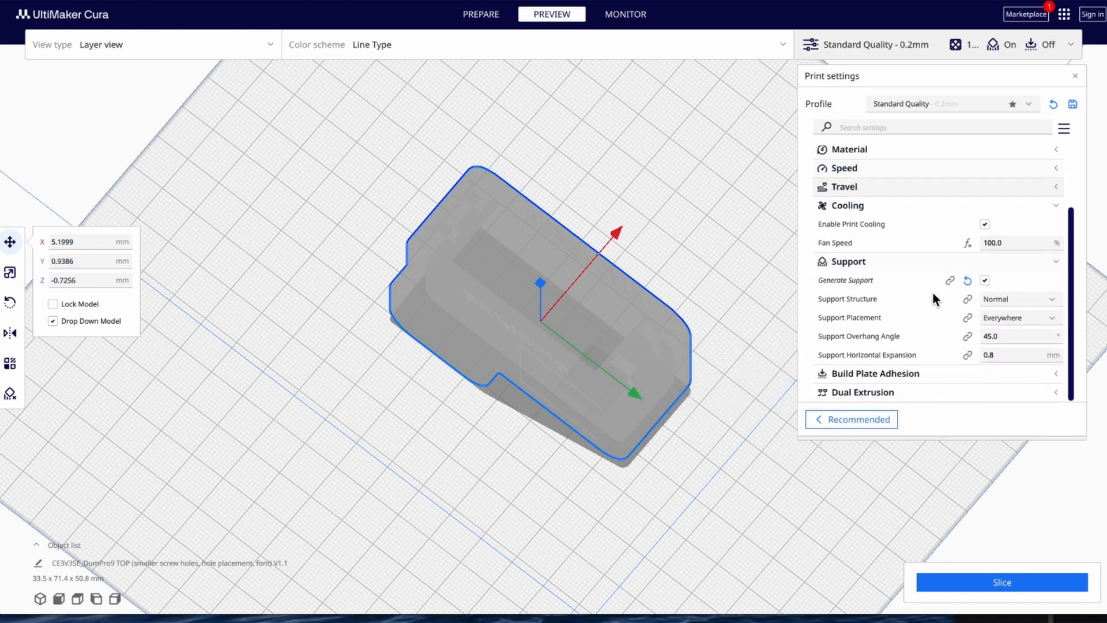
Step: Start slicing with supports, cancel the slicing, and flip the model over by rotating it about half a turn around the Y axis
{"action": "left_click", "coordinate": [981, 579]}
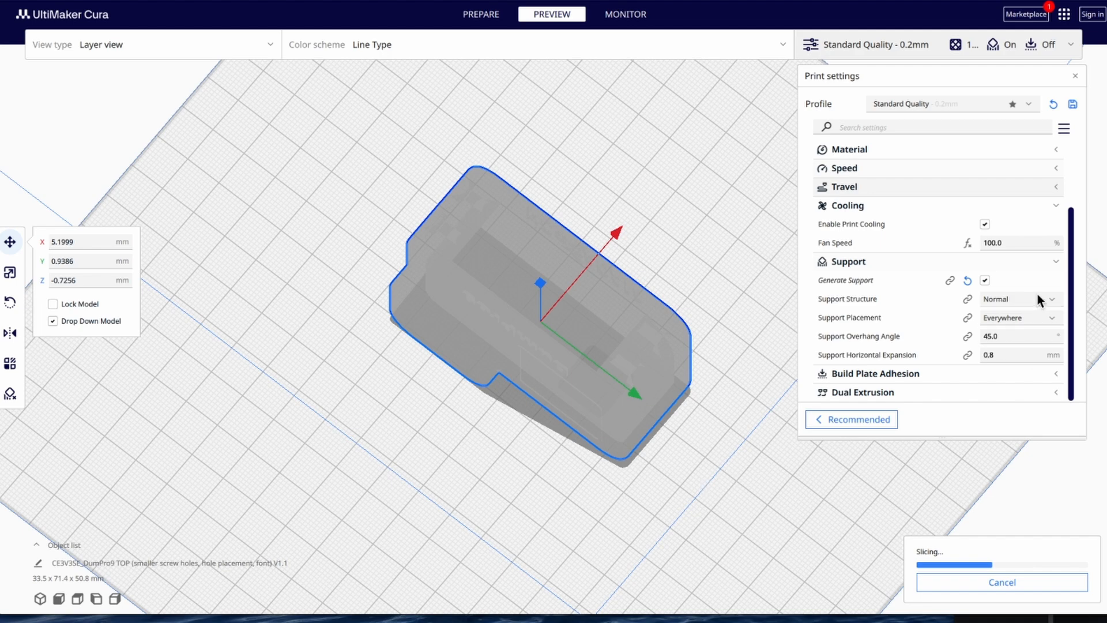
{"action": "left_click", "coordinate": [1005, 581]}
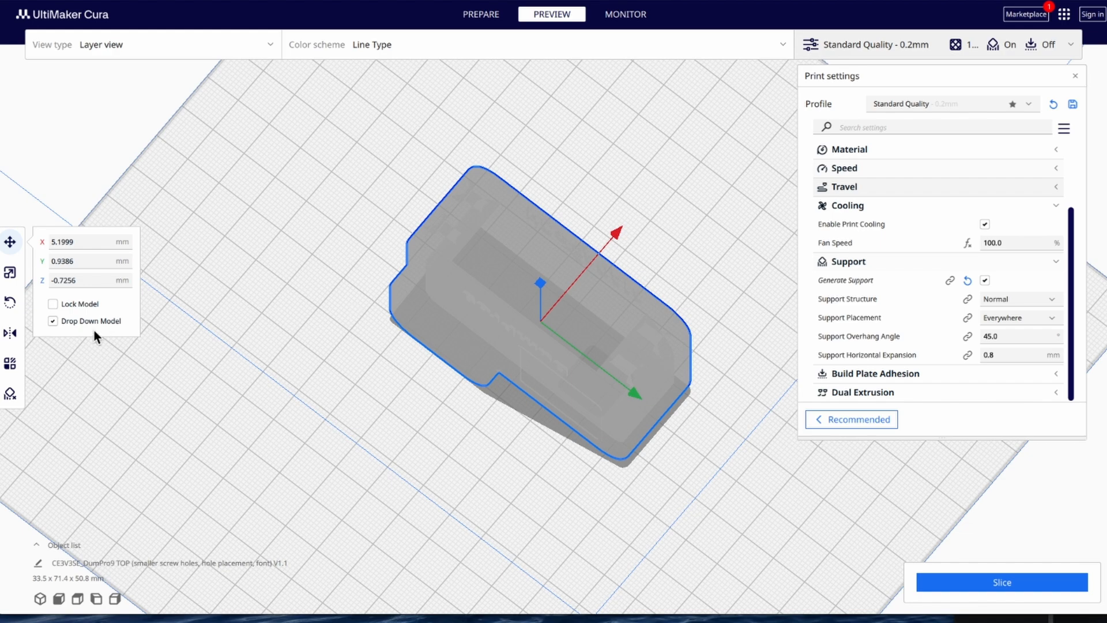
{"action": "key", "text": "r"}
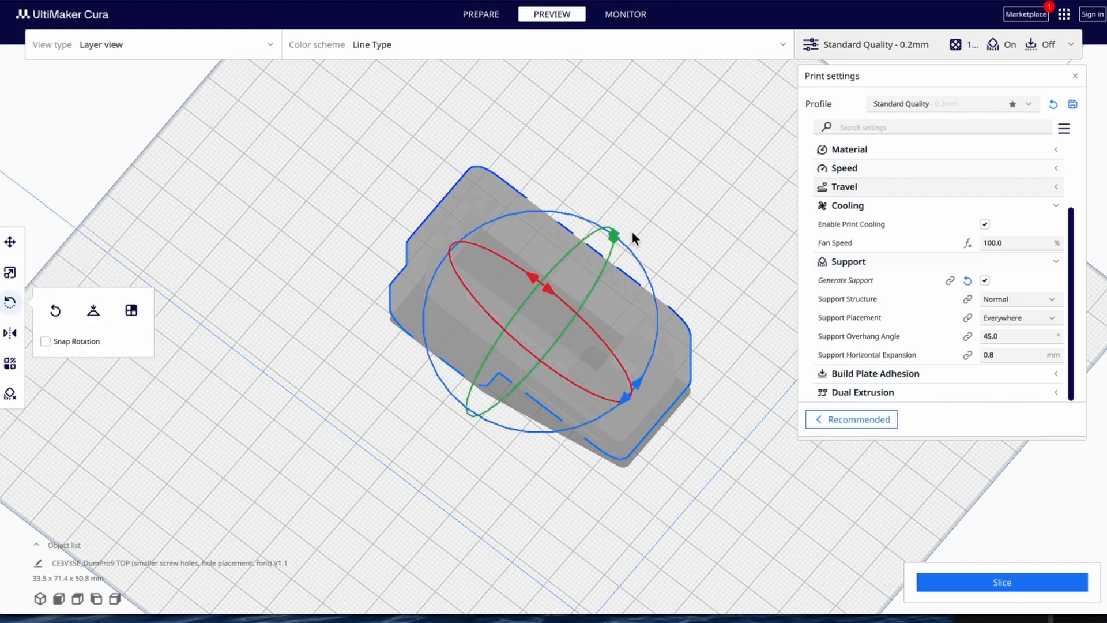
{"action": "left_click_drag", "start_coordinate": [615, 240], "coordinate": [615, 251]}
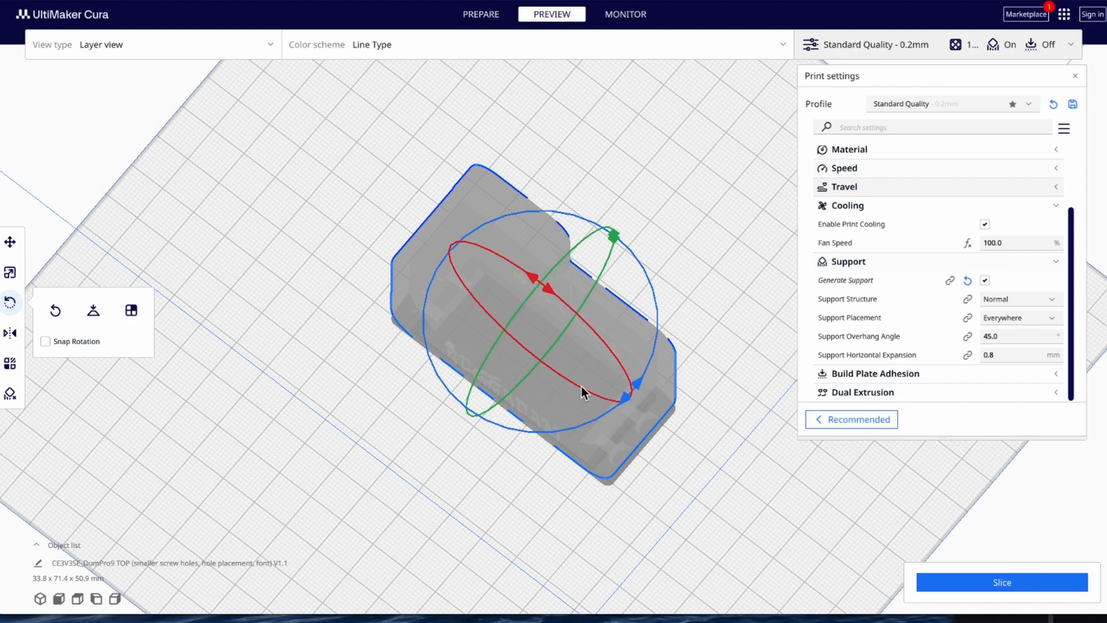
{"action": "key", "text": "t"}
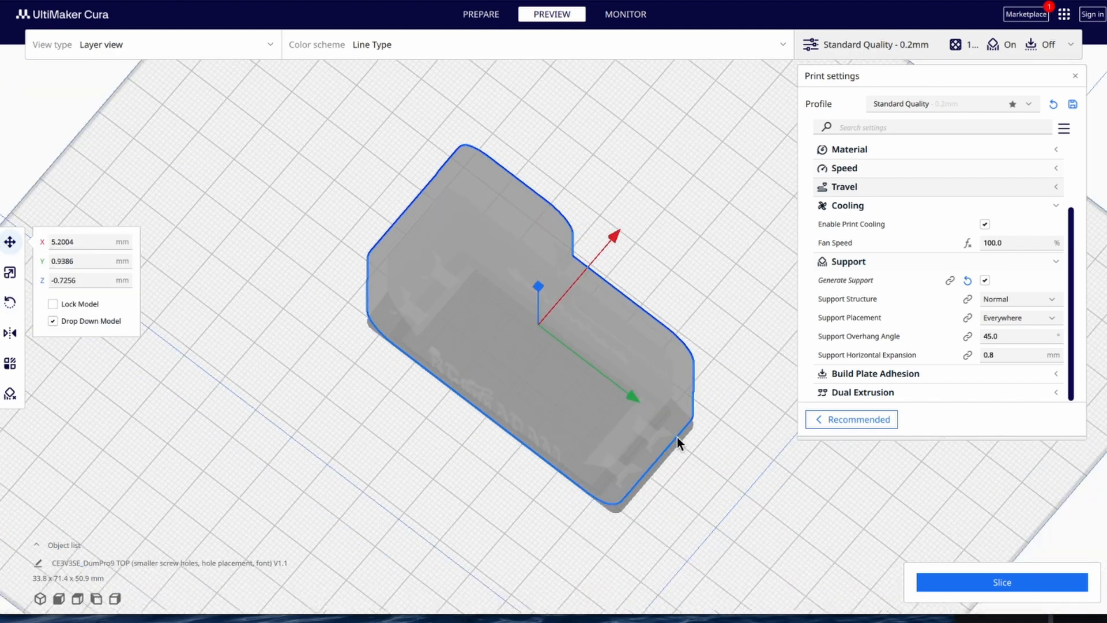
Step: Slice the flipped model with normal supports and inspect the sliced result
{"action": "right_click_drag", "start_coordinate": [803, 497], "coordinate": [576, 437]}
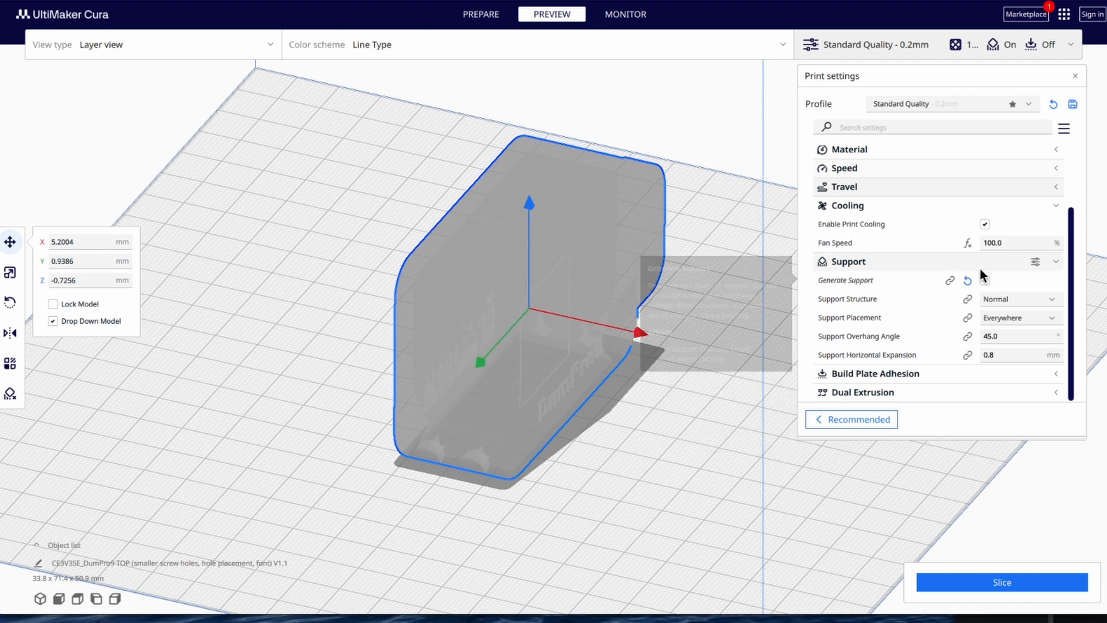
{"action": "left_click", "coordinate": [1001, 583]}
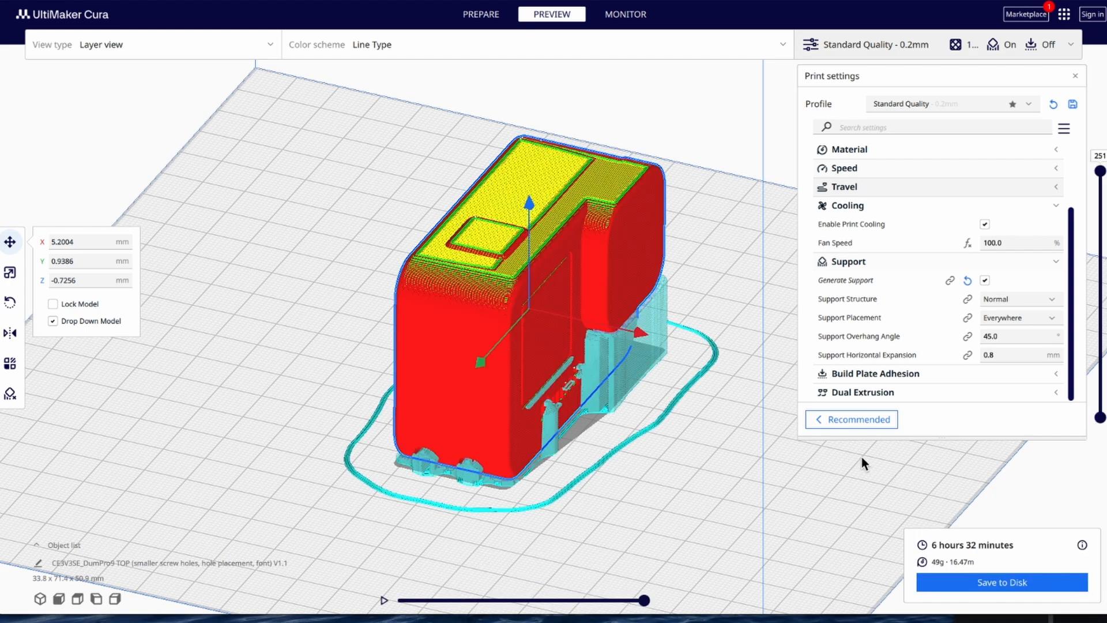
{"action": "scroll", "coordinate": [562, 369], "scroll_direction": "up", "scroll_amount": 3}
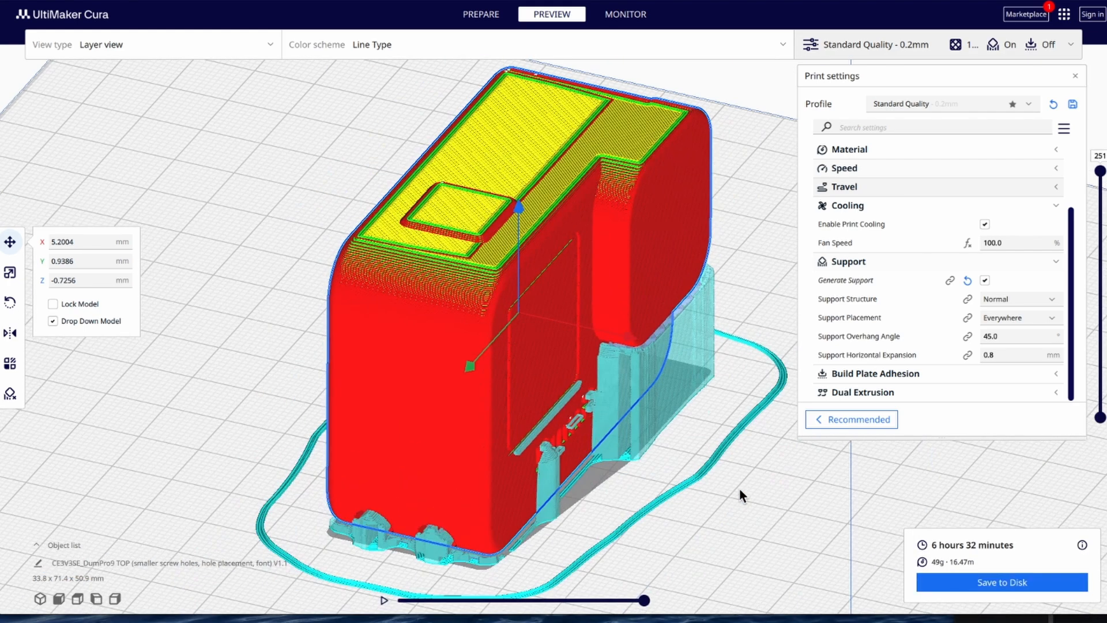
{"action": "right_click_drag", "start_coordinate": [776, 458], "coordinate": [744, 427]}
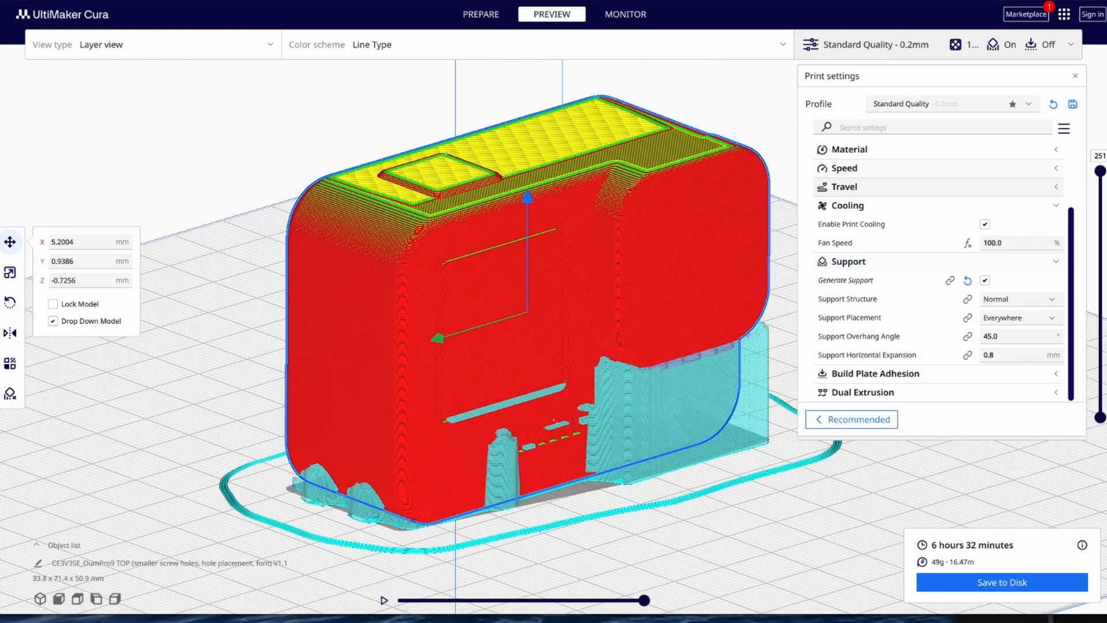
Step: Lower the layer preview to layer 87, advance to layer 88, and examine the supports inside the body and beneath the side overhang
{"action": "left_click_drag", "start_coordinate": [1102, 172], "coordinate": [1090, 335]}
{"action": "scroll", "coordinate": [722, 532], "scroll_direction": "up", "scroll_amount": 3}
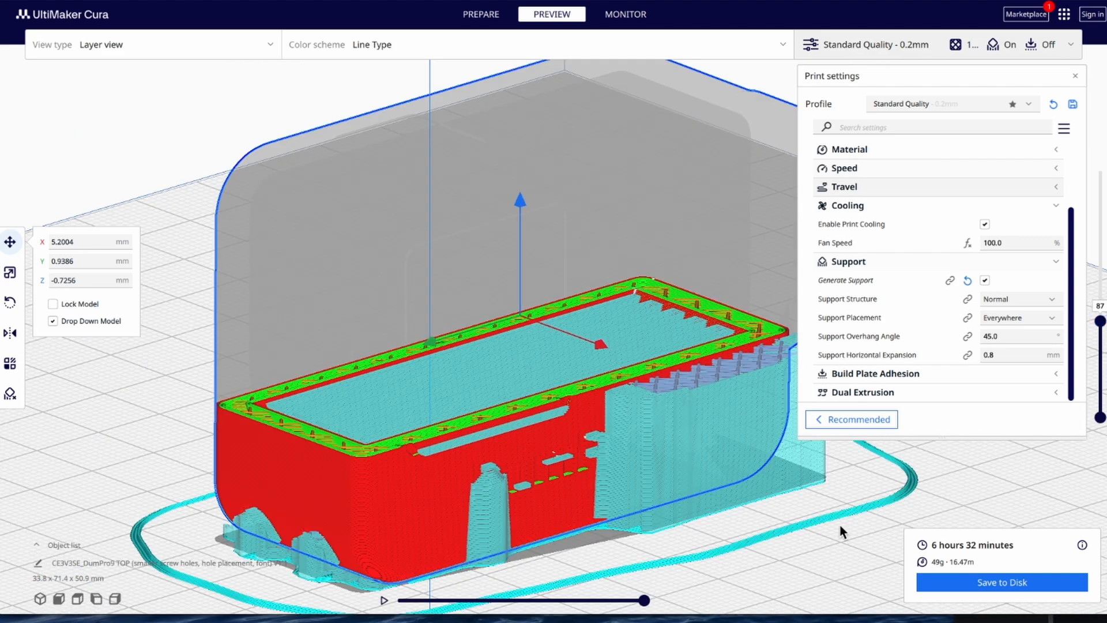
{"action": "scroll", "coordinate": [841, 521], "scroll_direction": "up", "scroll_amount": 5}
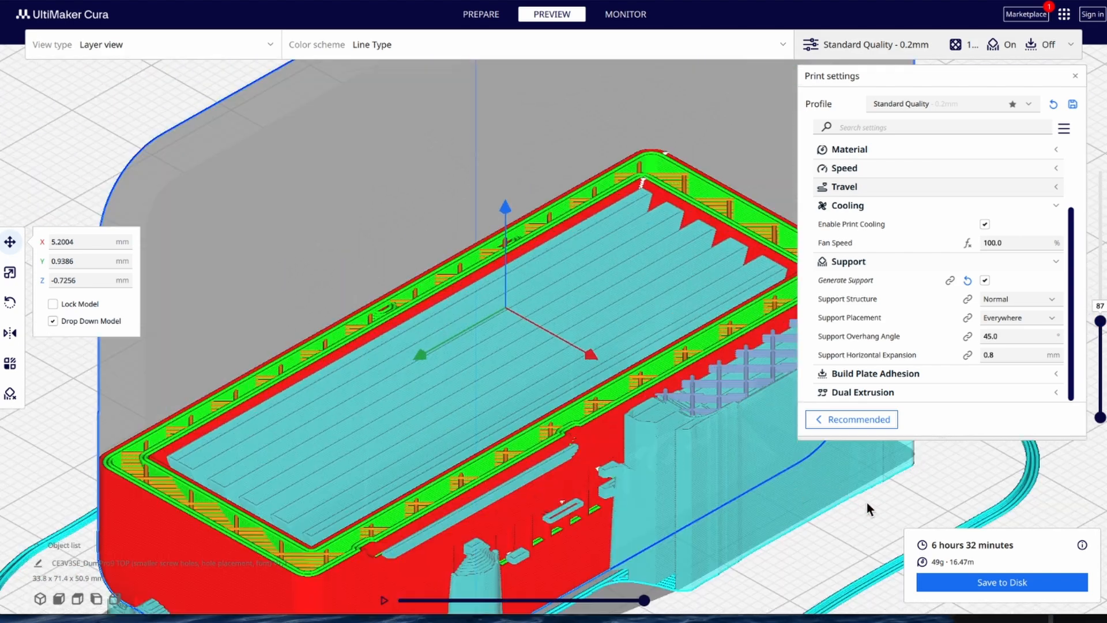
{"action": "scroll", "coordinate": [831, 496], "scroll_direction": "up", "scroll_amount": 5}
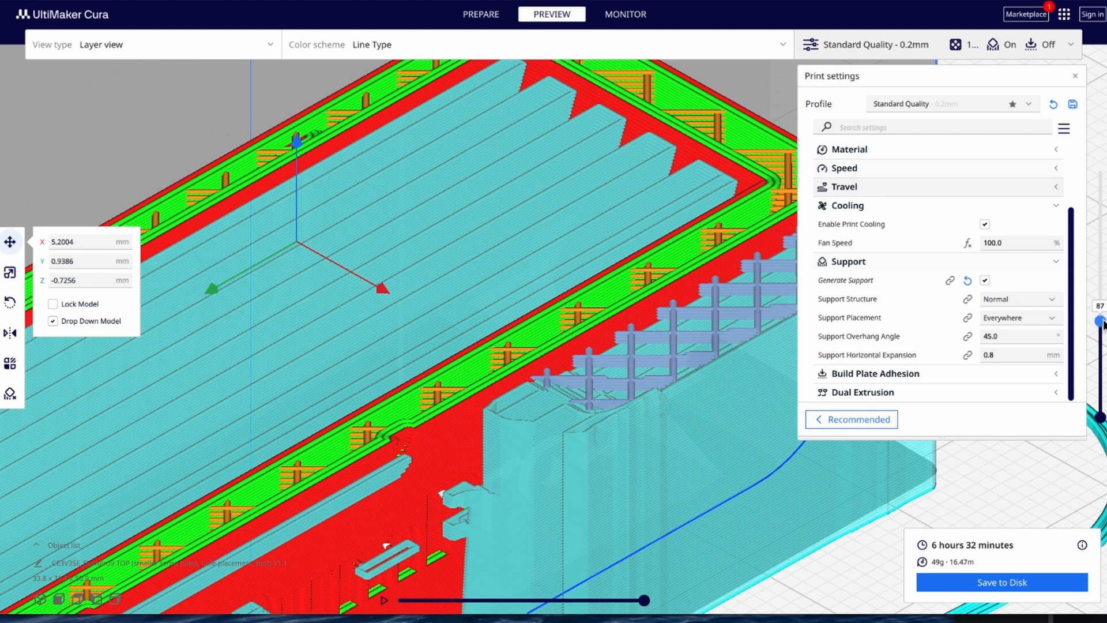
{"action": "left_click_drag", "start_coordinate": [1101, 321], "coordinate": [1102, 319]}
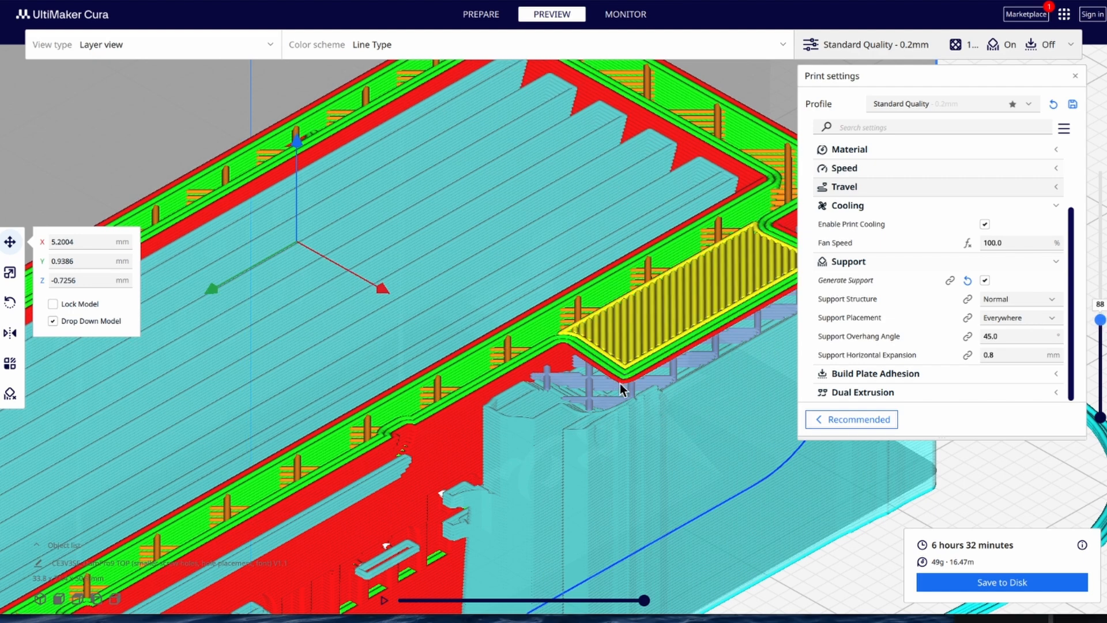
{"action": "scroll", "coordinate": [788, 550], "scroll_direction": "down", "scroll_amount": 3}
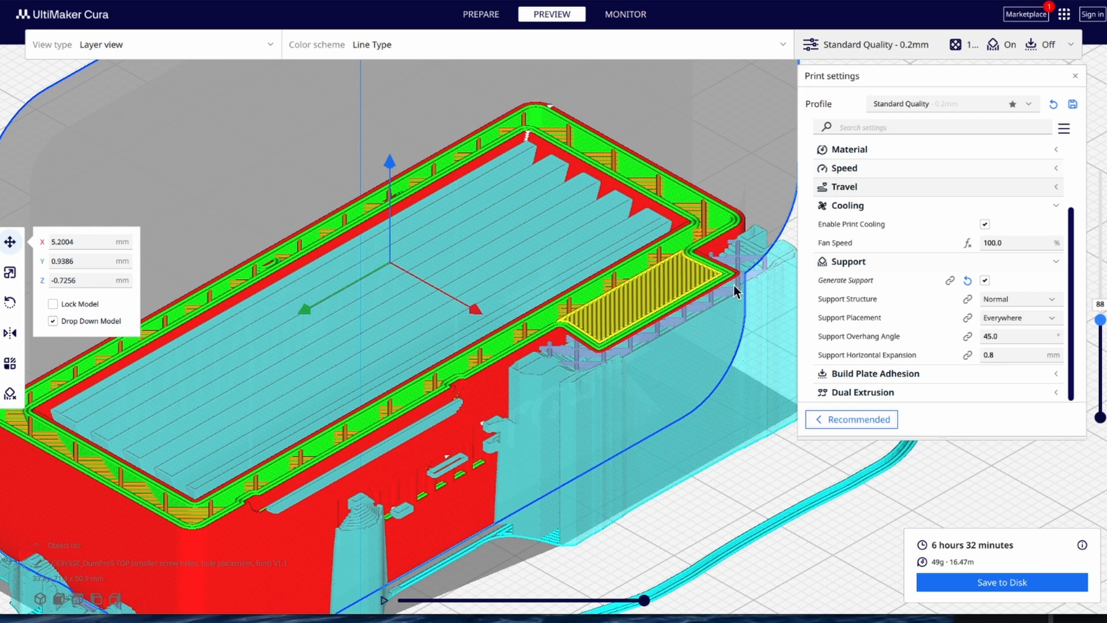
Step: Raise the layer preview to layer 226 and on to 232, and examine how the internal supports carry the top surface
{"action": "right_click_drag", "start_coordinate": [698, 364], "coordinate": [712, 462]}
{"action": "left_click_drag", "start_coordinate": [1102, 333], "coordinate": [1101, 193]}
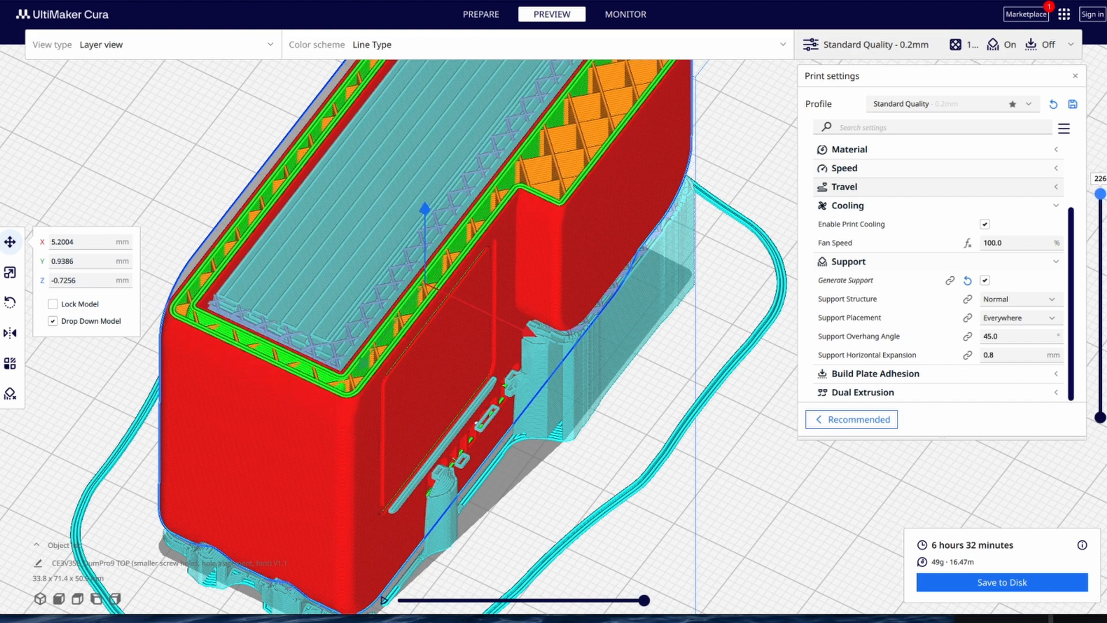
{"action": "scroll", "coordinate": [738, 354], "scroll_direction": "down", "scroll_amount": 5}
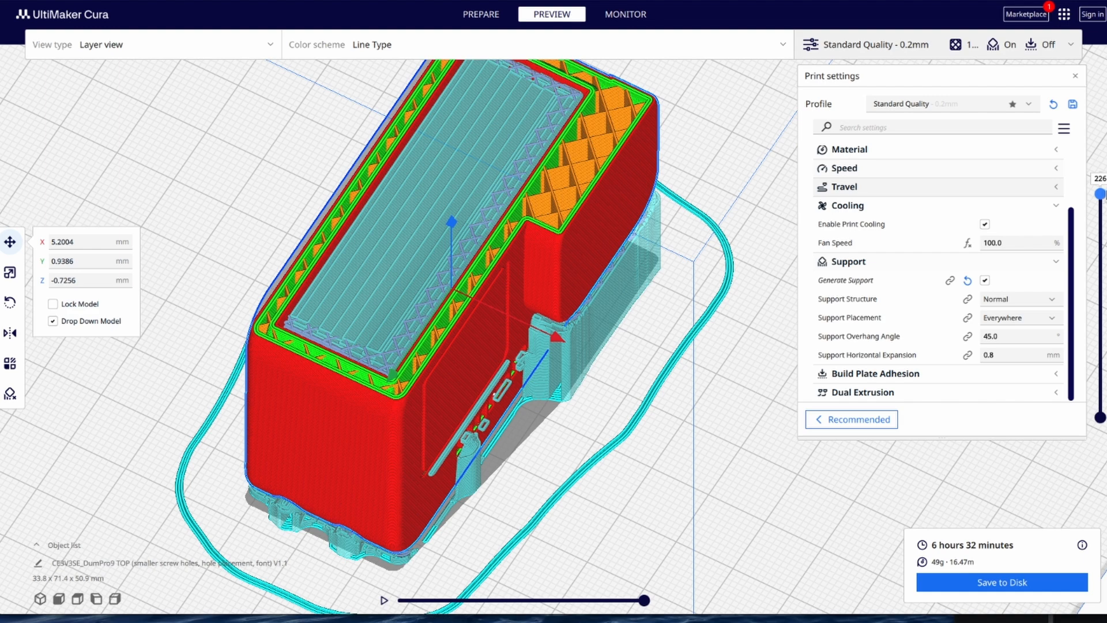
{"action": "left_click_drag", "start_coordinate": [1101, 194], "coordinate": [1101, 188]}
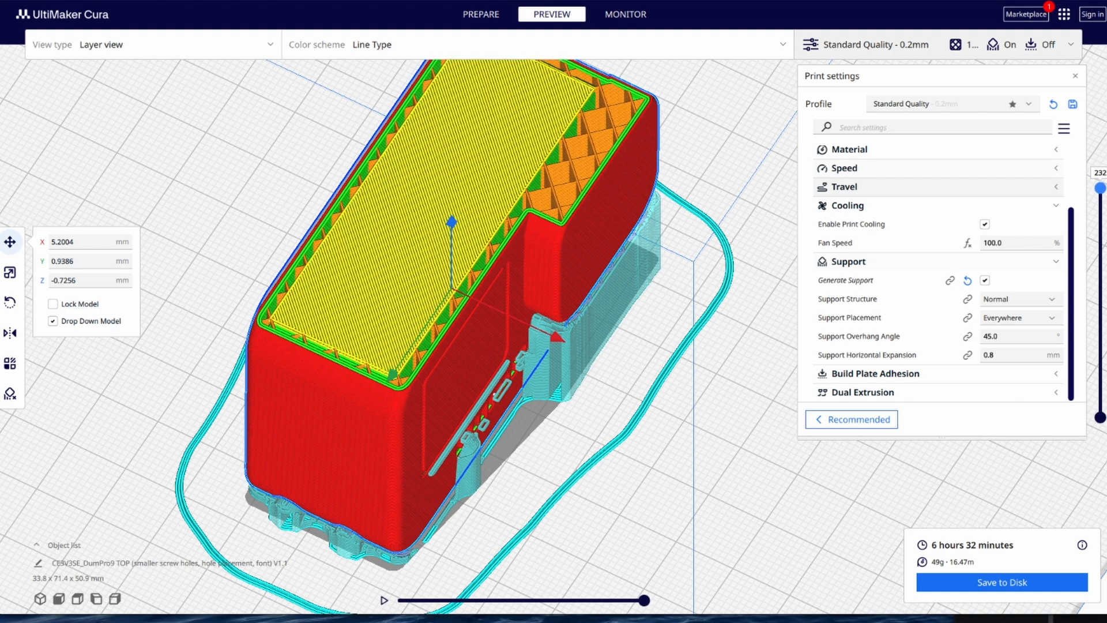
{"action": "scroll", "coordinate": [546, 343], "scroll_direction": "up", "scroll_amount": 2}
{"action": "right_click_drag", "start_coordinate": [697, 441], "coordinate": [771, 350]}
{"action": "scroll", "coordinate": [630, 330], "scroll_direction": "down", "scroll_amount": 2}
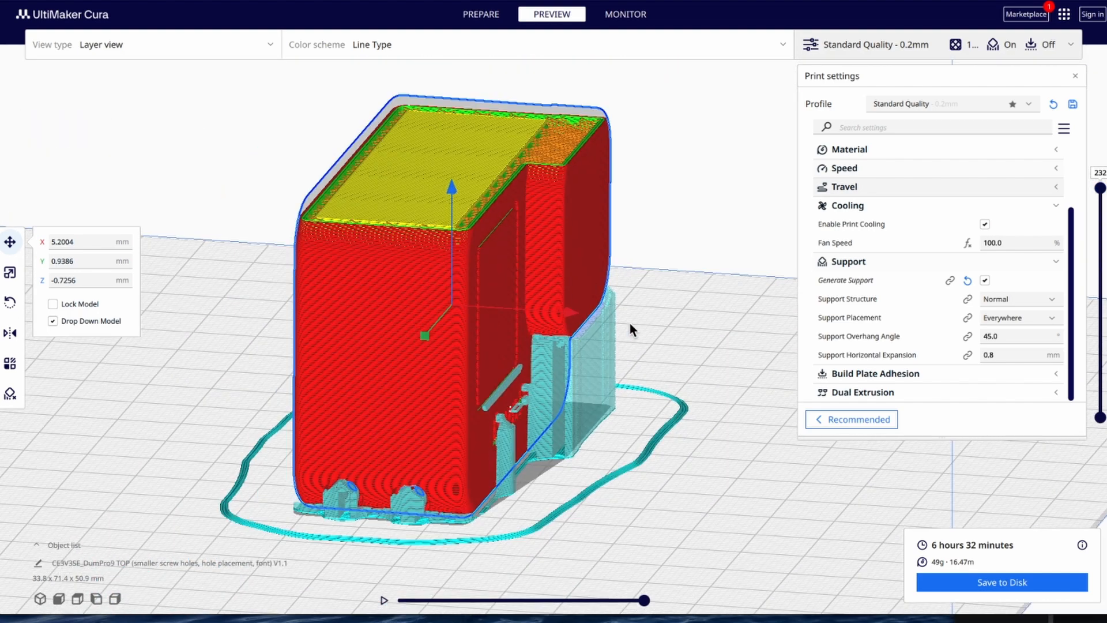
{"action": "right_click_drag", "start_coordinate": [658, 488], "coordinate": [436, 262]}
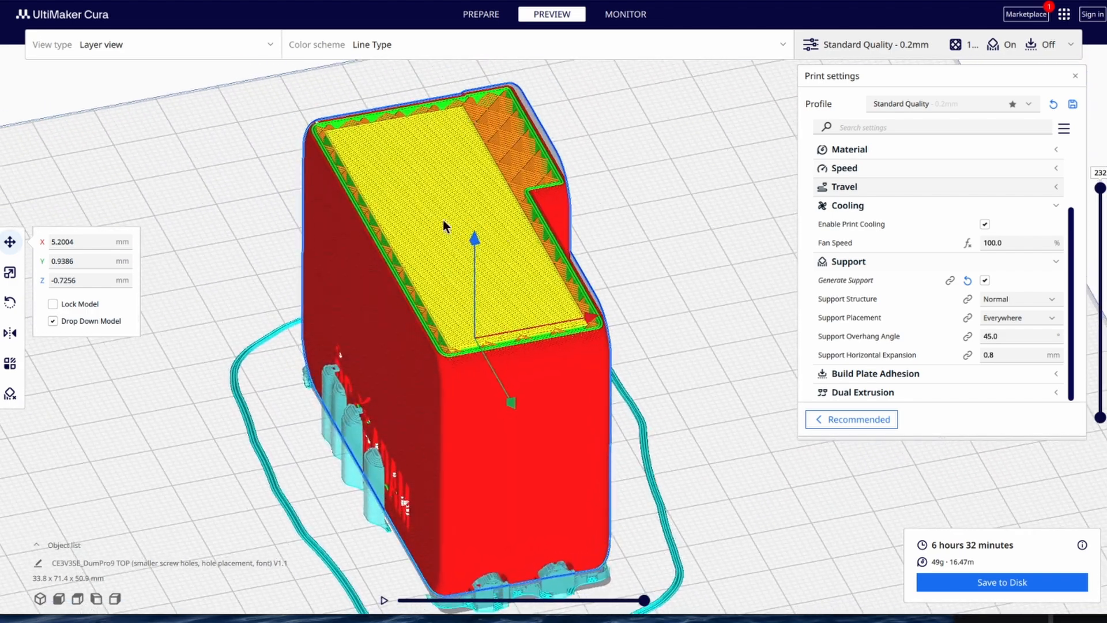
{"action": "right_click_drag", "start_coordinate": [749, 361], "coordinate": [837, 323]}
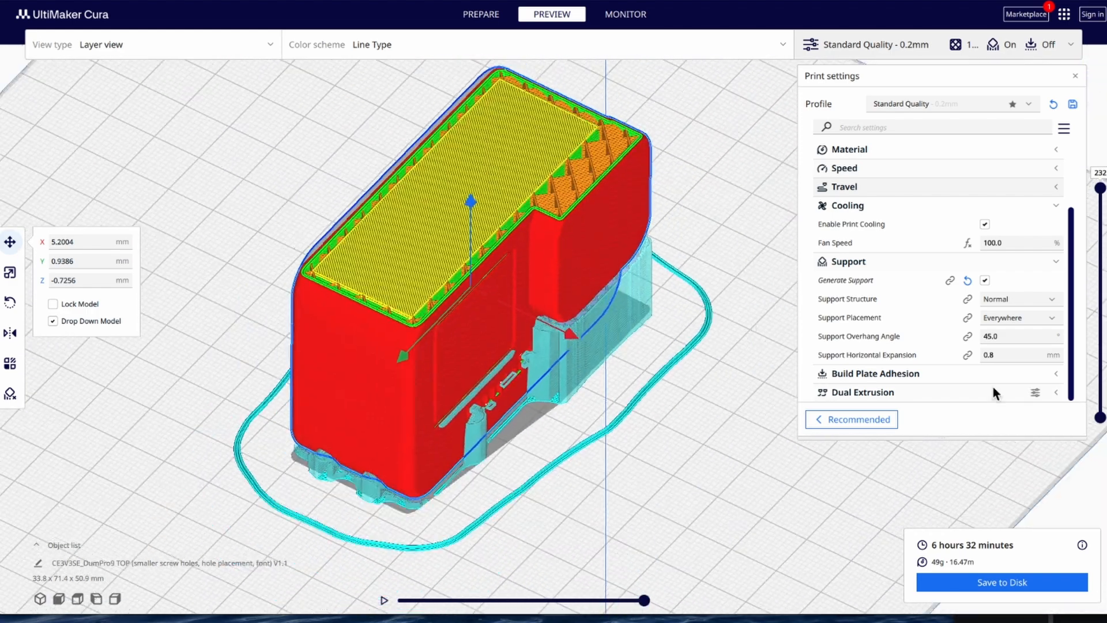
Step: Set the Support Structure to Tree and the Support Placement to Touching Buildplate
{"action": "left_click", "coordinate": [1051, 300]}
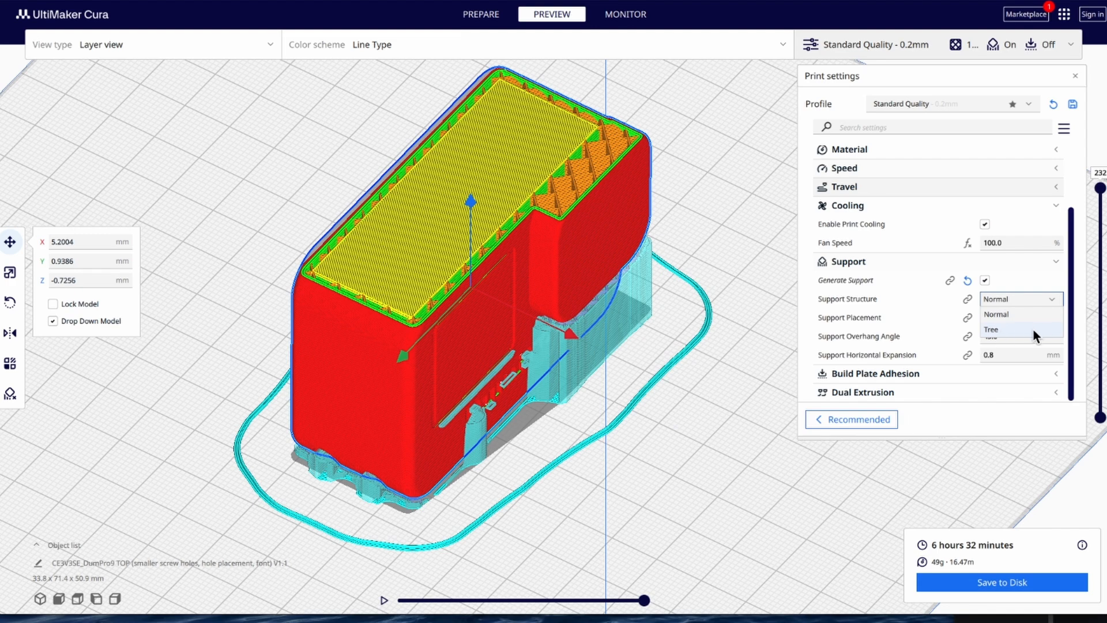
{"action": "left_click", "coordinate": [991, 330]}
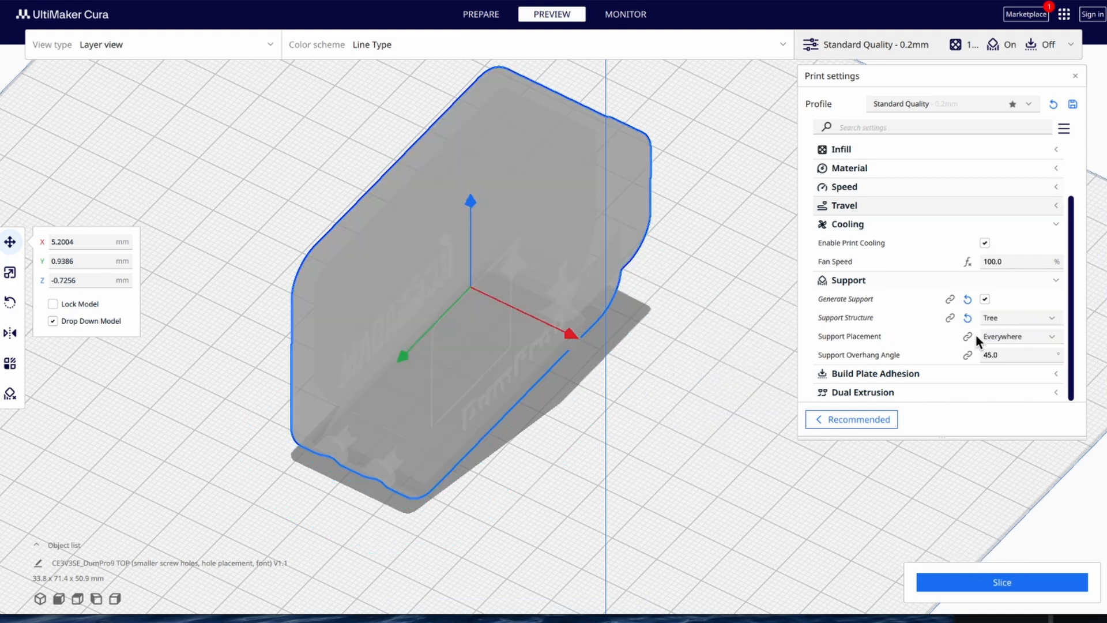
{"action": "left_click", "coordinate": [1053, 338]}
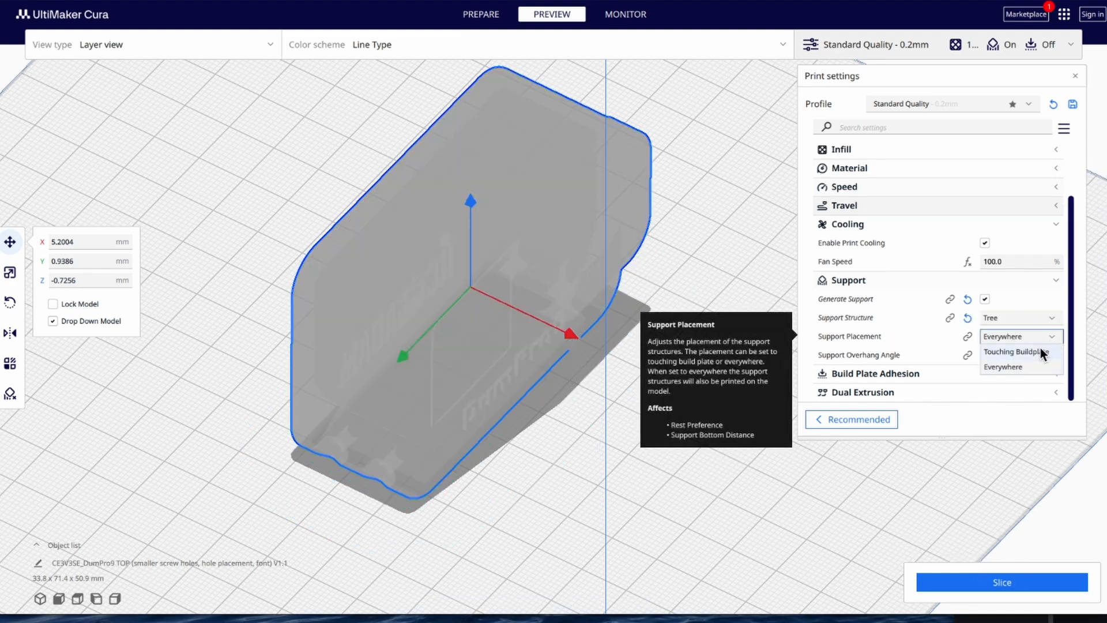
{"action": "left_click", "coordinate": [1006, 352]}
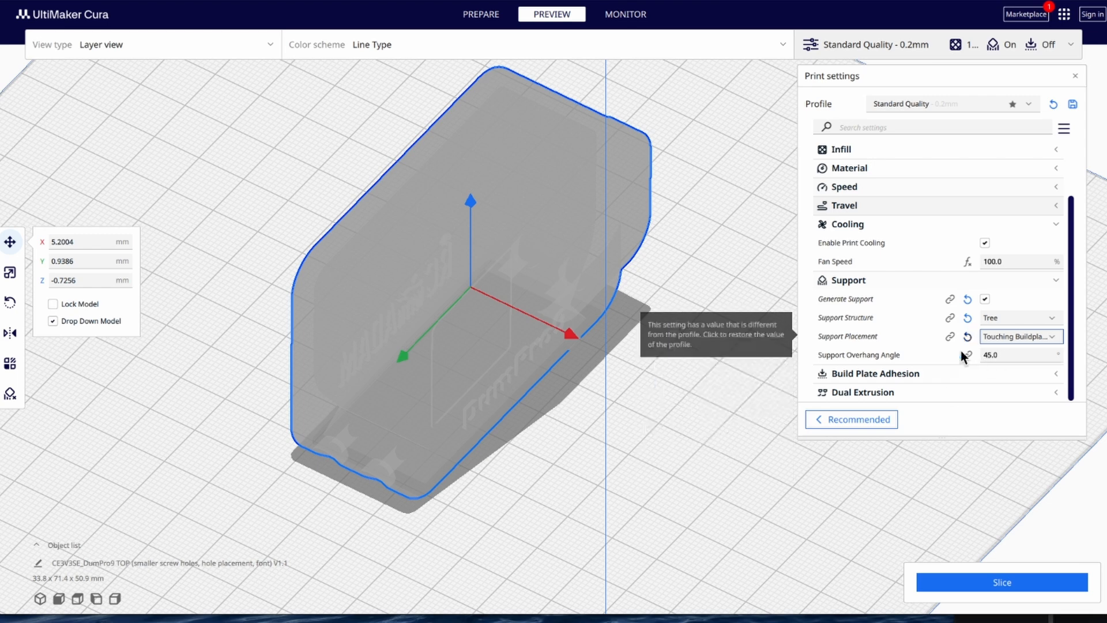
Step: Slice the model with tree supports and inspect them beneath the side overhang and around the base
{"action": "left_click", "coordinate": [989, 587]}
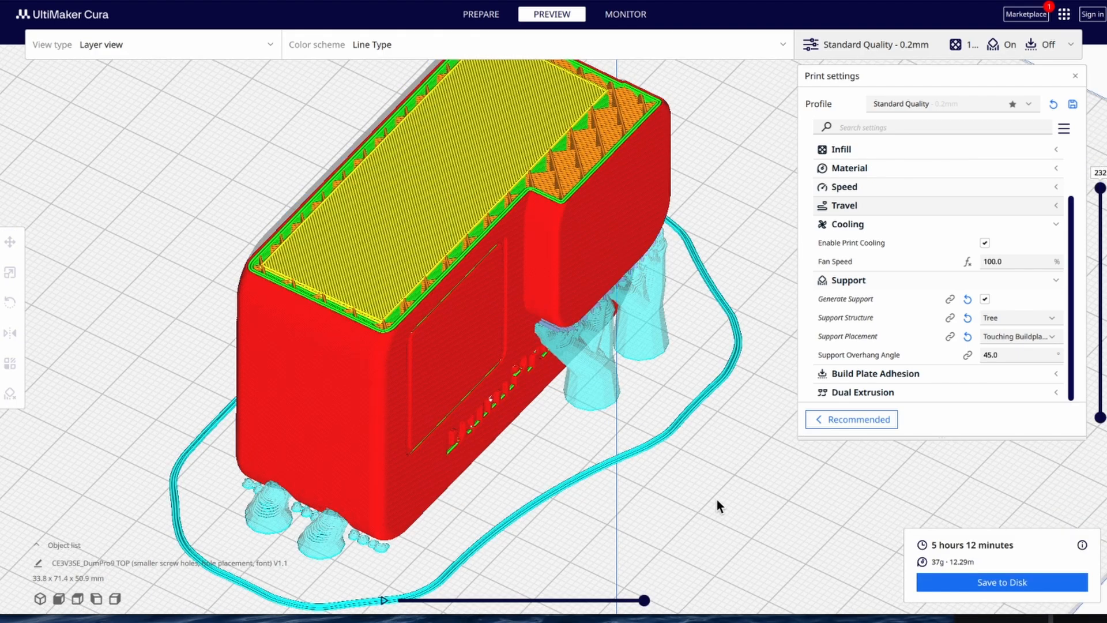
{"action": "right_click_drag", "start_coordinate": [718, 500], "coordinate": [647, 459]}
{"action": "right_click_drag", "start_coordinate": [584, 513], "coordinate": [621, 461]}
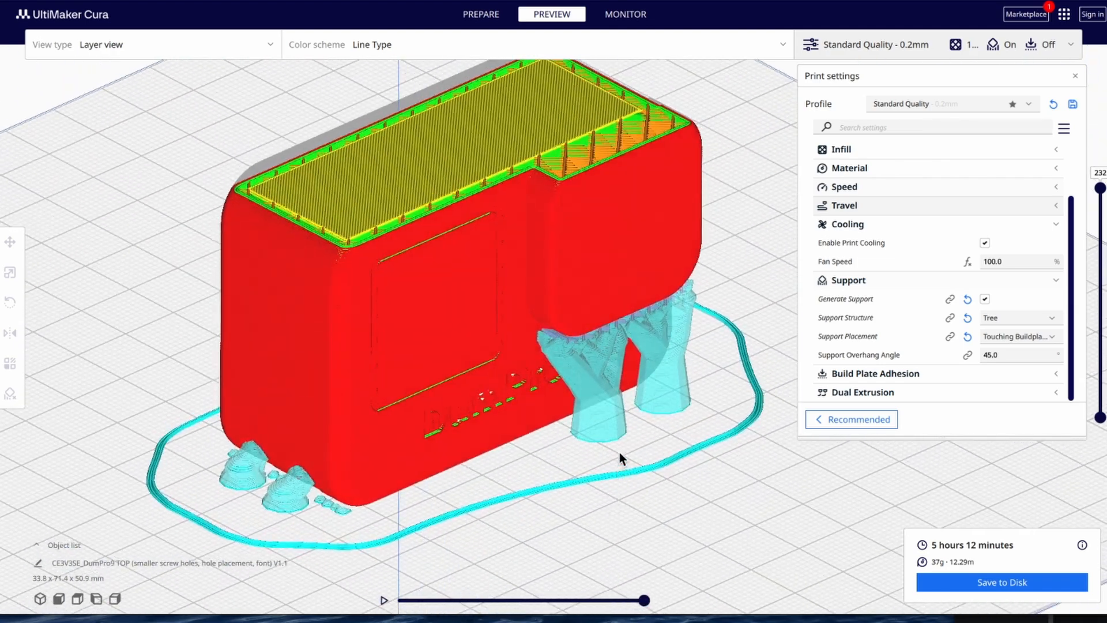
{"action": "scroll", "coordinate": [619, 461], "scroll_direction": "up", "scroll_amount": 2}
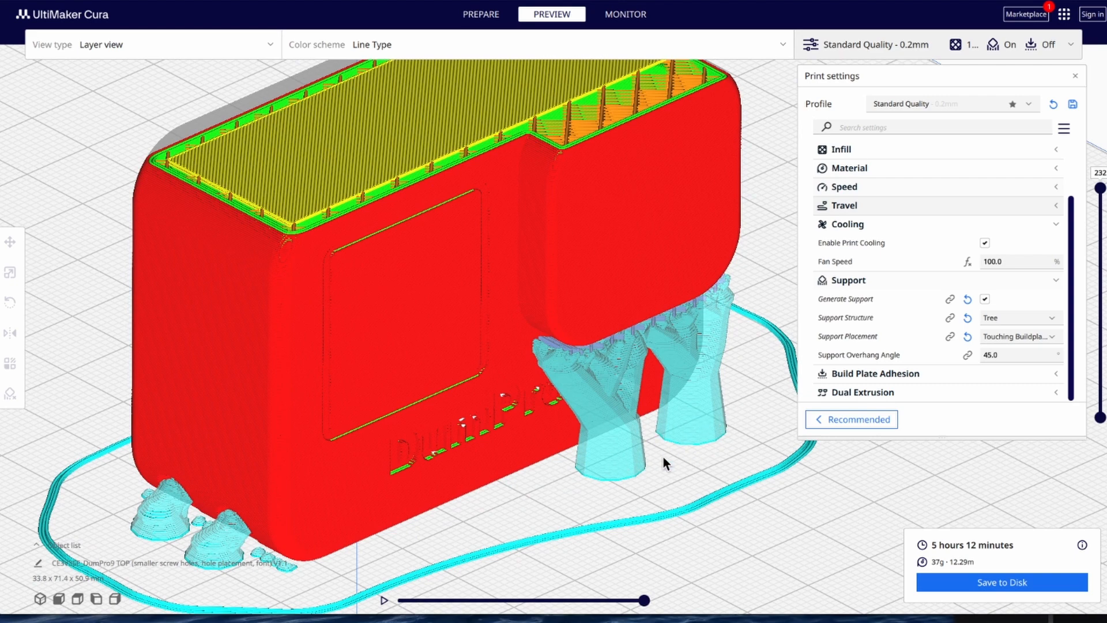
{"action": "mouse_move", "coordinate": [721, 494]}
{"action": "right_mouse_down"}
{"action": "mouse_move", "coordinate": [732, 509]}
{"action": "mouse_move", "coordinate": [749, 476]}
{"action": "mouse_move", "coordinate": [770, 492]}
{"action": "mouse_move", "coordinate": [709, 502]}
{"action": "right_mouse_up"}
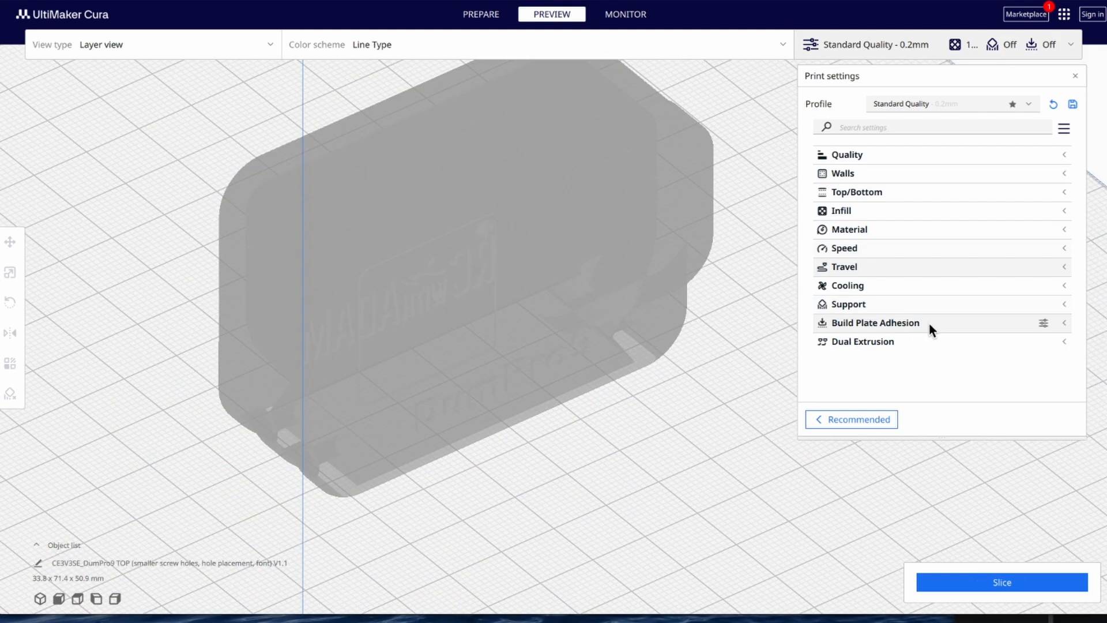
Step: Show the Build Plate Adhesion settings, slice the model without supports, and inspect the skirt around it
{"action": "left_click", "coordinate": [929, 321]}
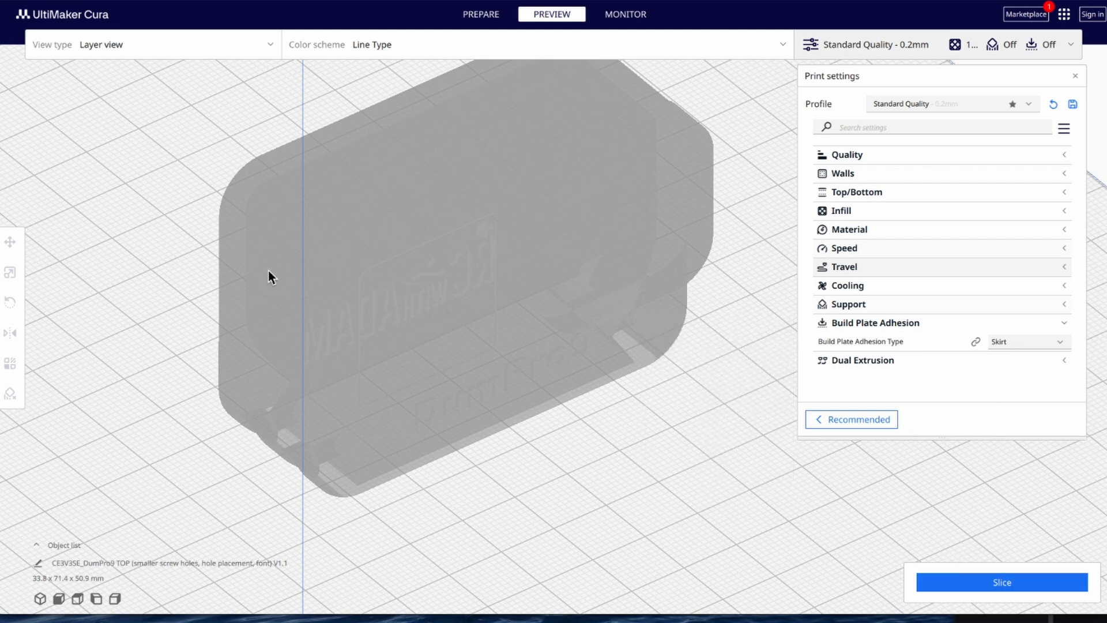
{"action": "left_click", "coordinate": [1030, 592]}
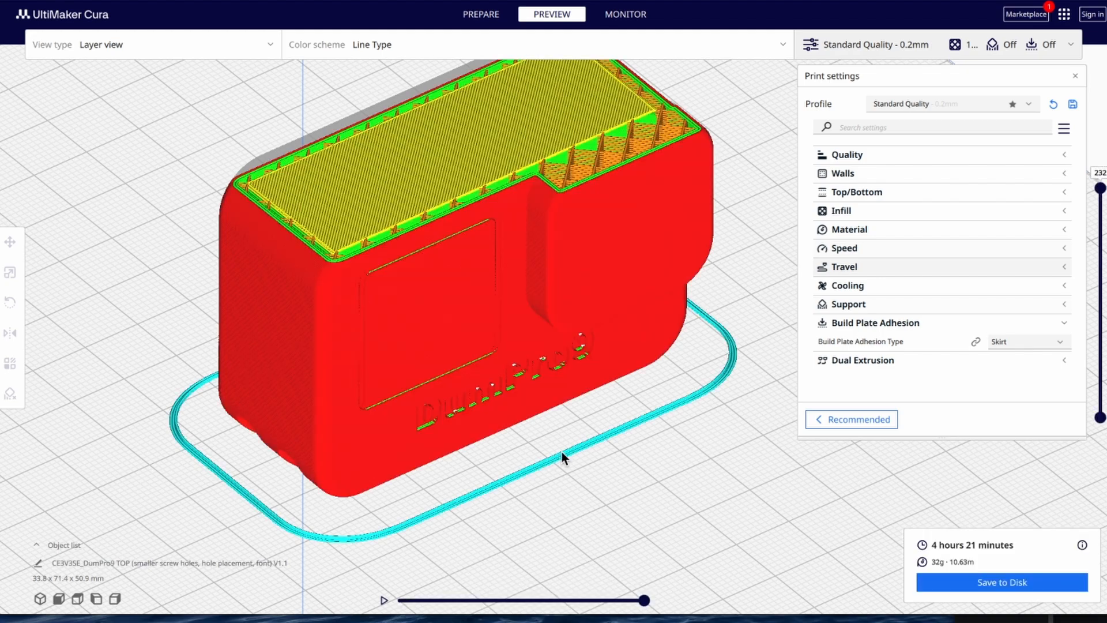
{"action": "right_click_drag", "start_coordinate": [717, 457], "coordinate": [558, 462]}
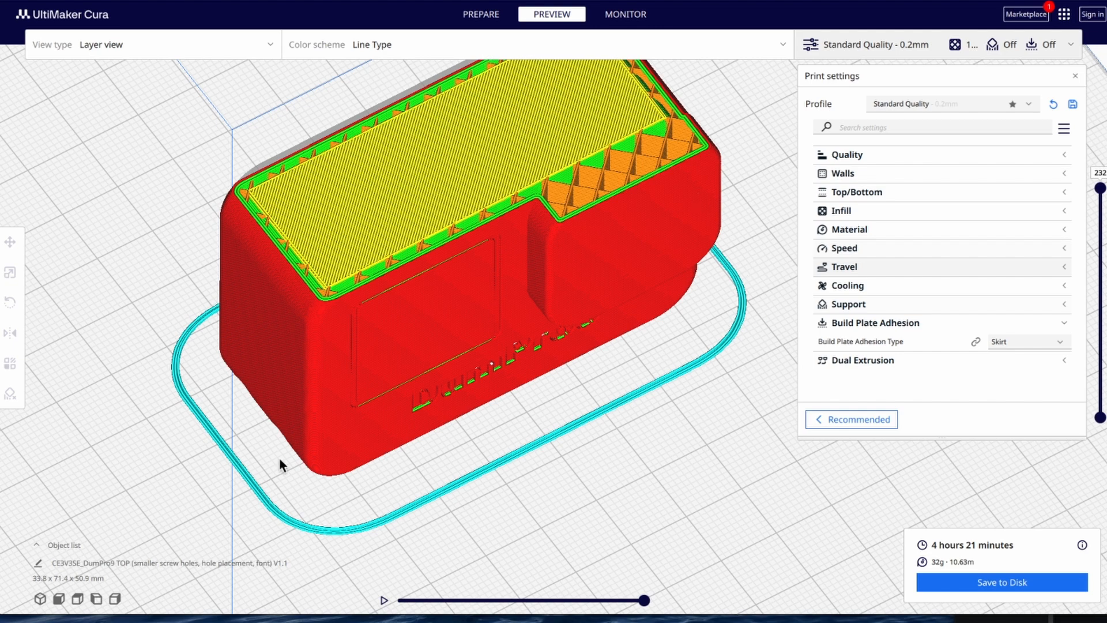
Step: Set the Build Plate Adhesion Type to Brim
{"action": "mouse_move", "coordinate": [922, 343]}
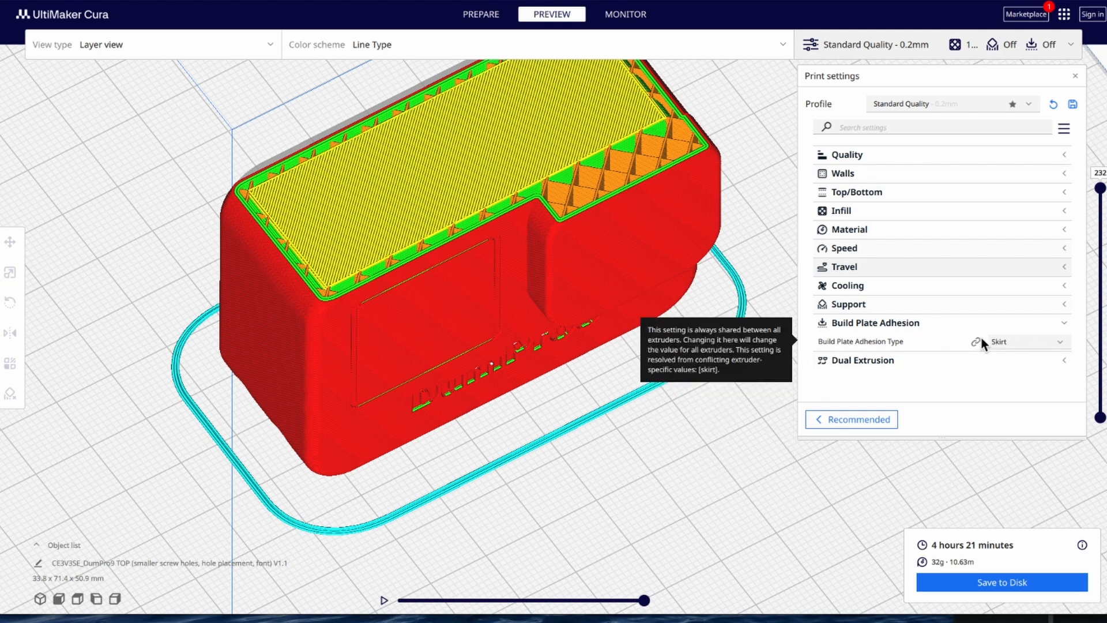
{"action": "left_click", "coordinate": [1065, 342]}
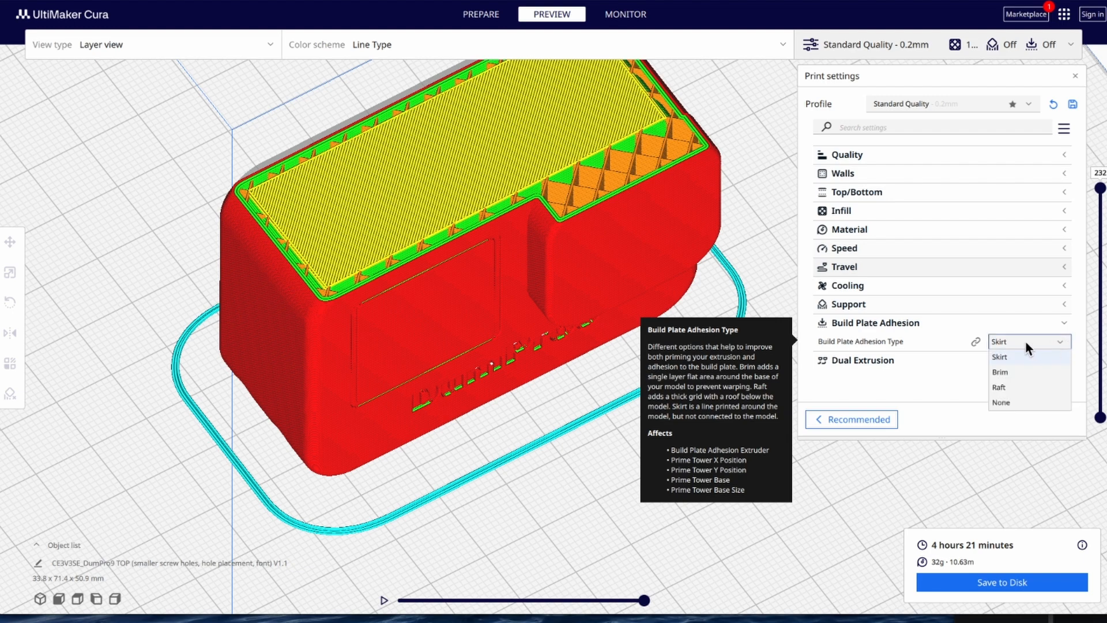
{"action": "left_click", "coordinate": [1009, 373]}
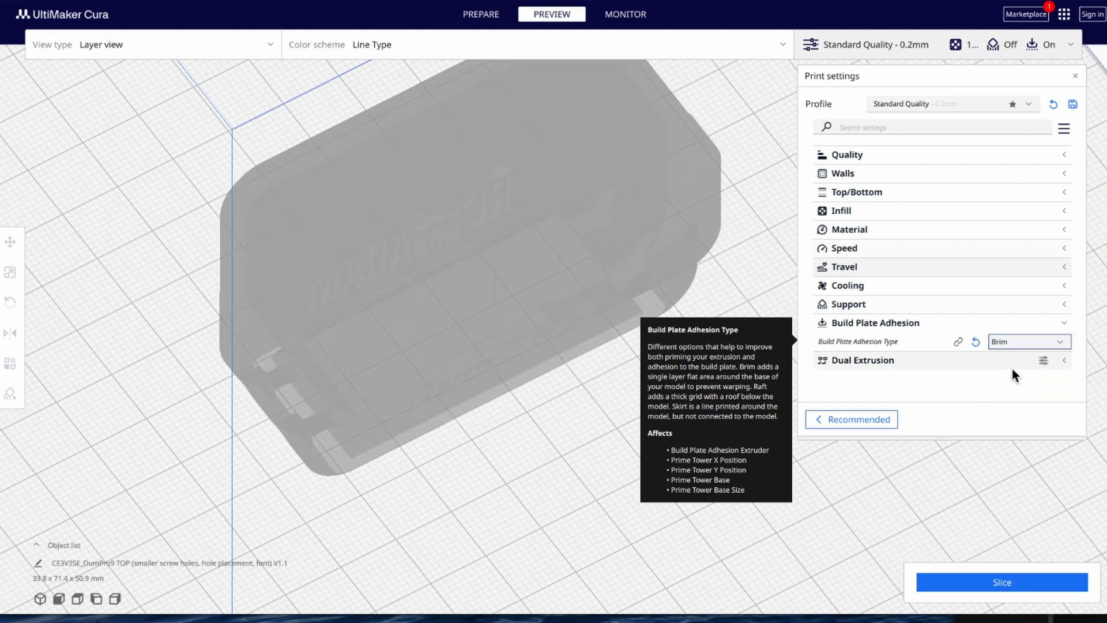
Step: Slice the model with the brim and inspect the brim around its base from several angles
{"action": "left_click", "coordinate": [1005, 587]}
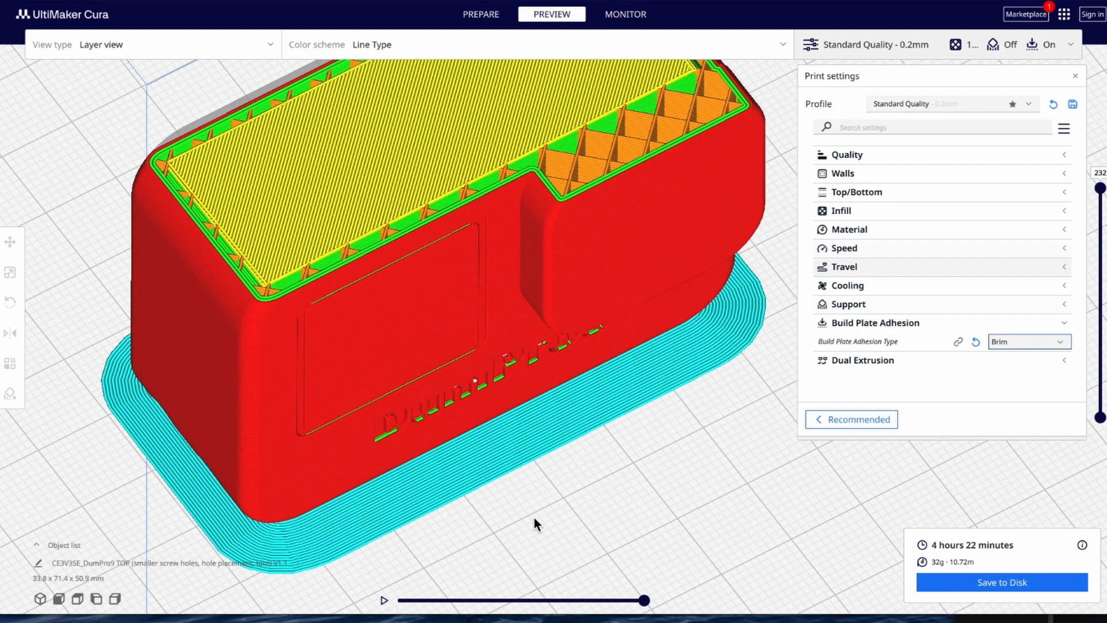
{"action": "scroll", "coordinate": [548, 519], "scroll_direction": "down", "scroll_amount": 6}
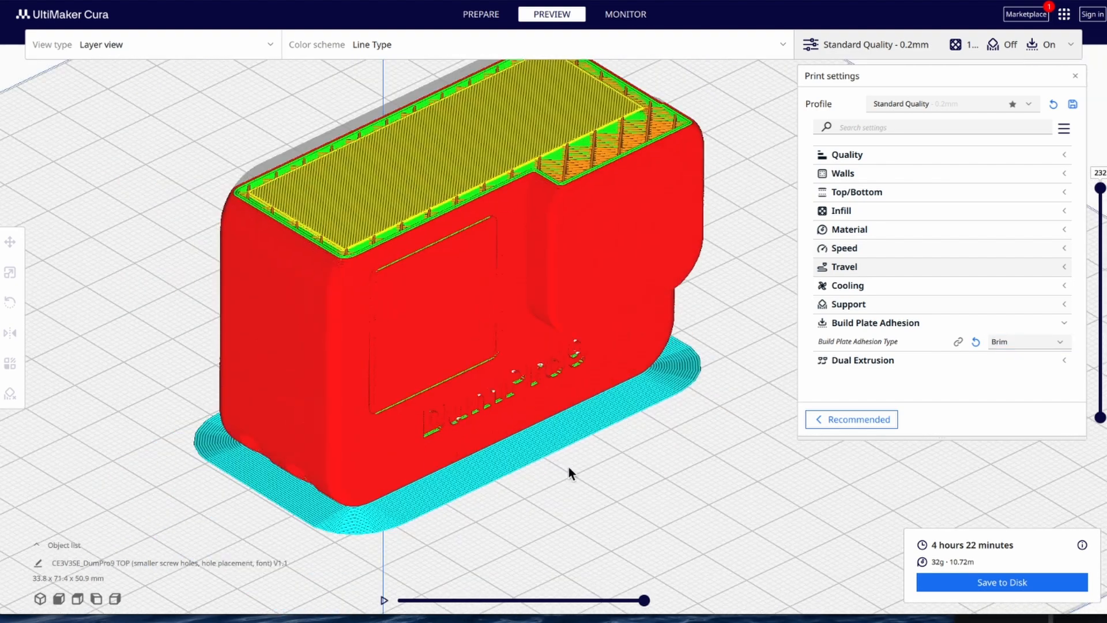
{"action": "scroll", "coordinate": [577, 407], "scroll_direction": "up", "scroll_amount": 3}
{"action": "mouse_move", "coordinate": [602, 517]}
{"action": "right_mouse_down"}
{"action": "mouse_move", "coordinate": [643, 482]}
{"action": "mouse_move", "coordinate": [711, 472]}
{"action": "mouse_move", "coordinate": [744, 398]}
{"action": "mouse_move", "coordinate": [739, 384]}
{"action": "mouse_move", "coordinate": [695, 404]}
{"action": "mouse_move", "coordinate": [642, 502]}
{"action": "mouse_move", "coordinate": [605, 516]}
{"action": "right_mouse_up"}
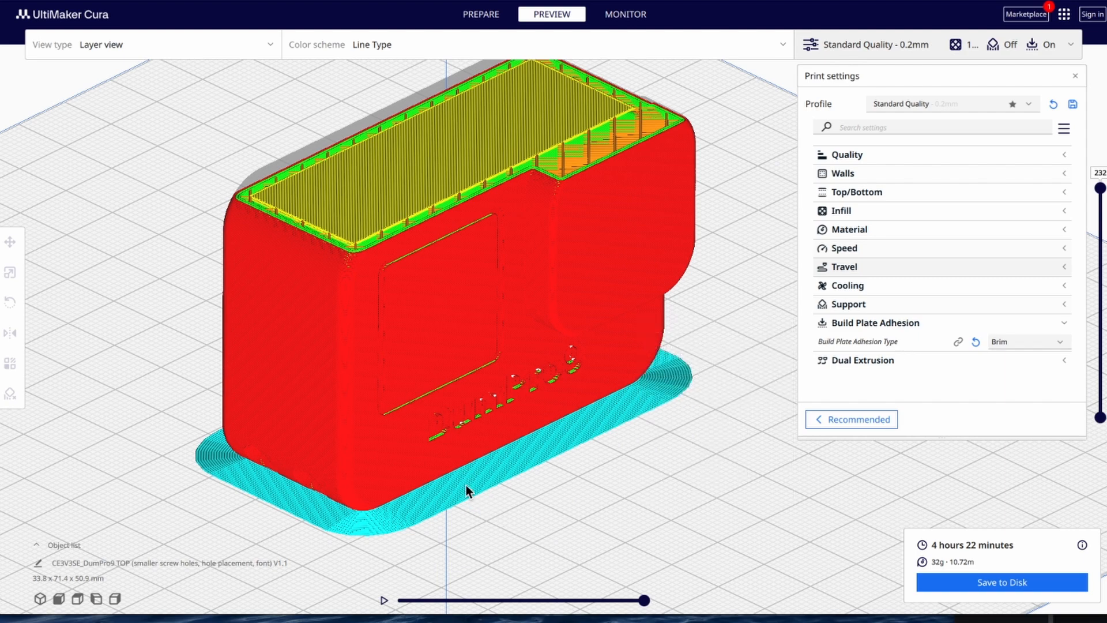
{"action": "right_click_drag", "start_coordinate": [611, 490], "coordinate": [588, 508]}
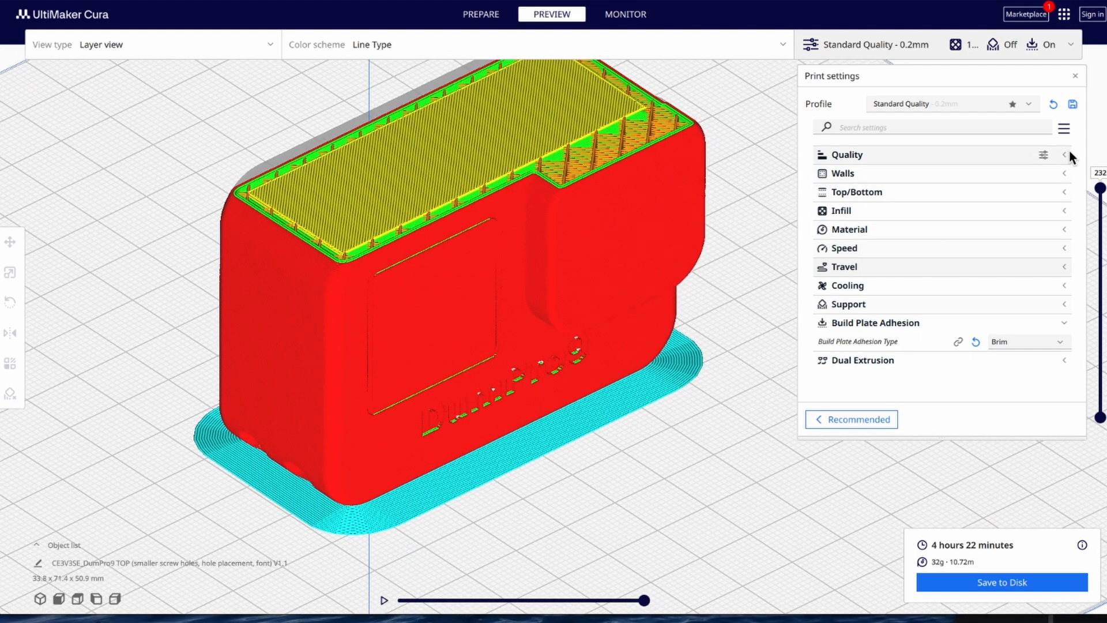
Step: View the setting visibility levels, leave Basic selected, and look over the sliced model and its brim again
{"action": "left_click", "coordinate": [1066, 131]}
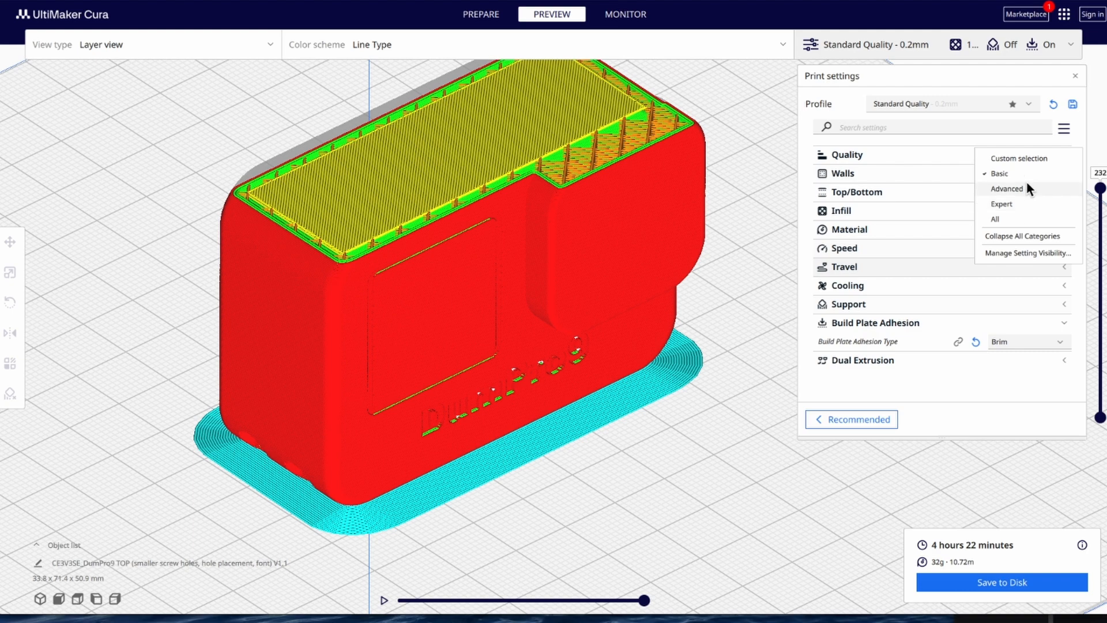
{"action": "left_click", "coordinate": [857, 105]}
{"action": "scroll", "coordinate": [562, 463], "scroll_direction": "up", "scroll_amount": 3}
{"action": "right_click_drag", "start_coordinate": [635, 509], "coordinate": [598, 486]}
{"action": "right_click_drag", "start_coordinate": [630, 477], "coordinate": [748, 483]}
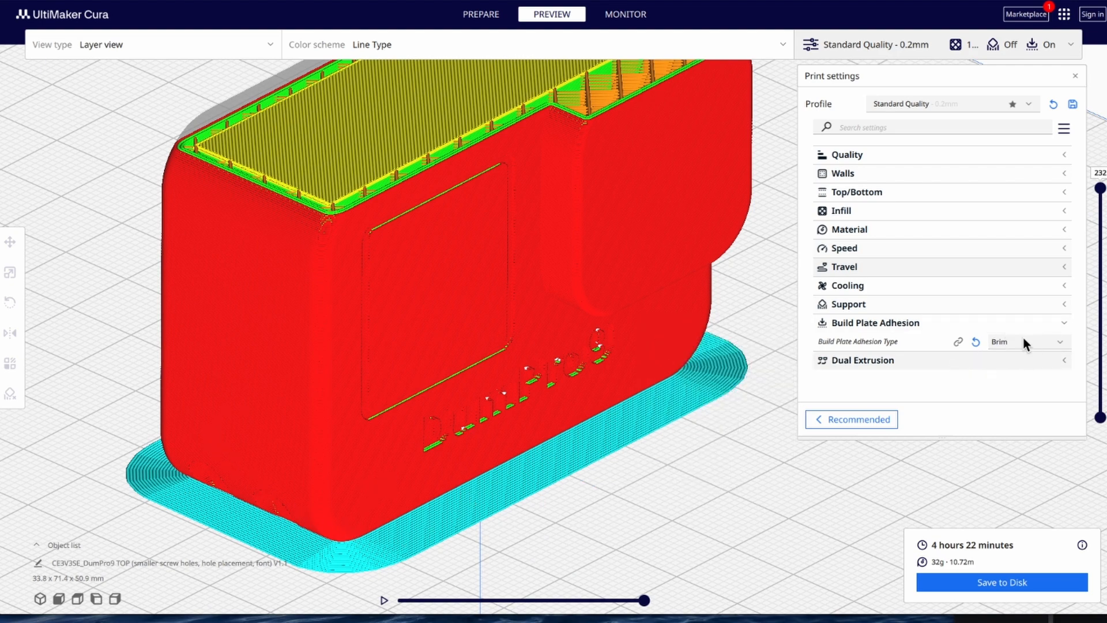
Step: Set the Build Plate Adhesion Type to Raft and slice the model
{"action": "left_click", "coordinate": [1062, 342]}
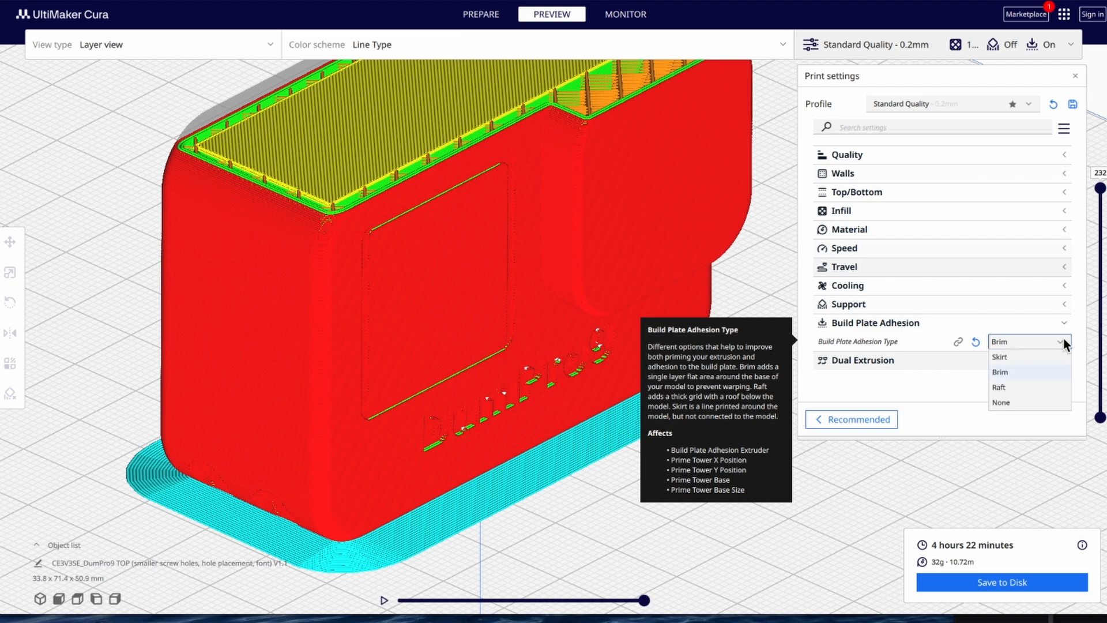
{"action": "left_click", "coordinate": [1021, 386]}
{"action": "left_click", "coordinate": [967, 583]}
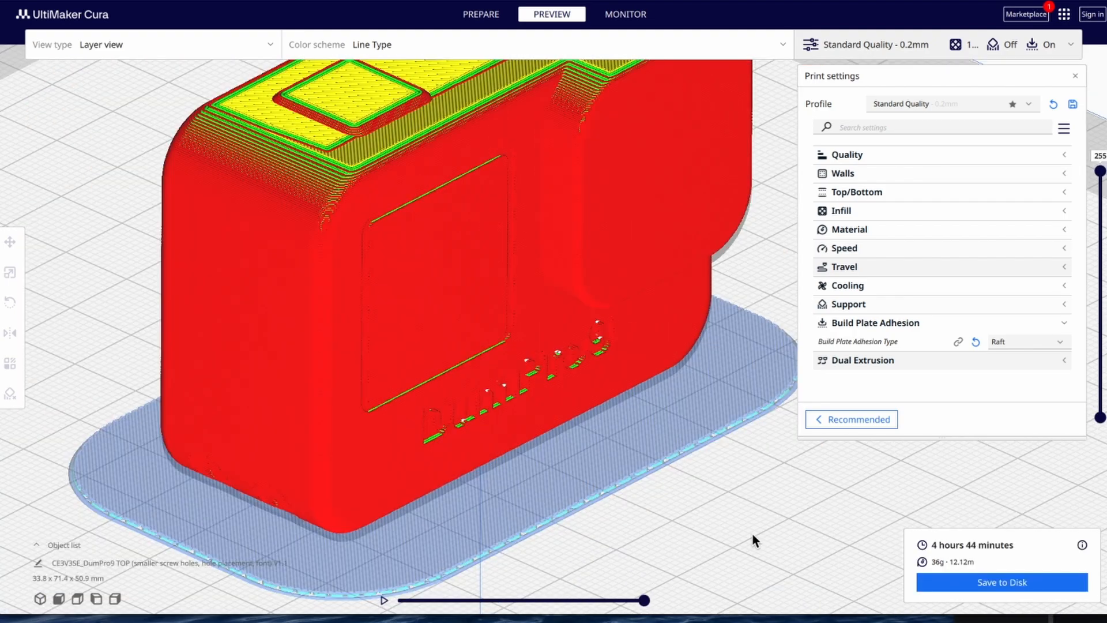
Step: Inspect the raft beneath the sliced model from another angle, lowering the displayed layers to layer 1
{"action": "right_click_drag", "start_coordinate": [753, 534], "coordinate": [665, 517]}
{"action": "right_click_drag", "start_coordinate": [596, 521], "coordinate": [620, 534]}
{"action": "mouse_move", "coordinate": [1100, 172]}
{"action": "left_mouse_down"}
{"action": "mouse_move", "coordinate": [1100, 415]}
{"action": "mouse_move", "coordinate": [1100, 261]}
{"action": "left_mouse_up"}
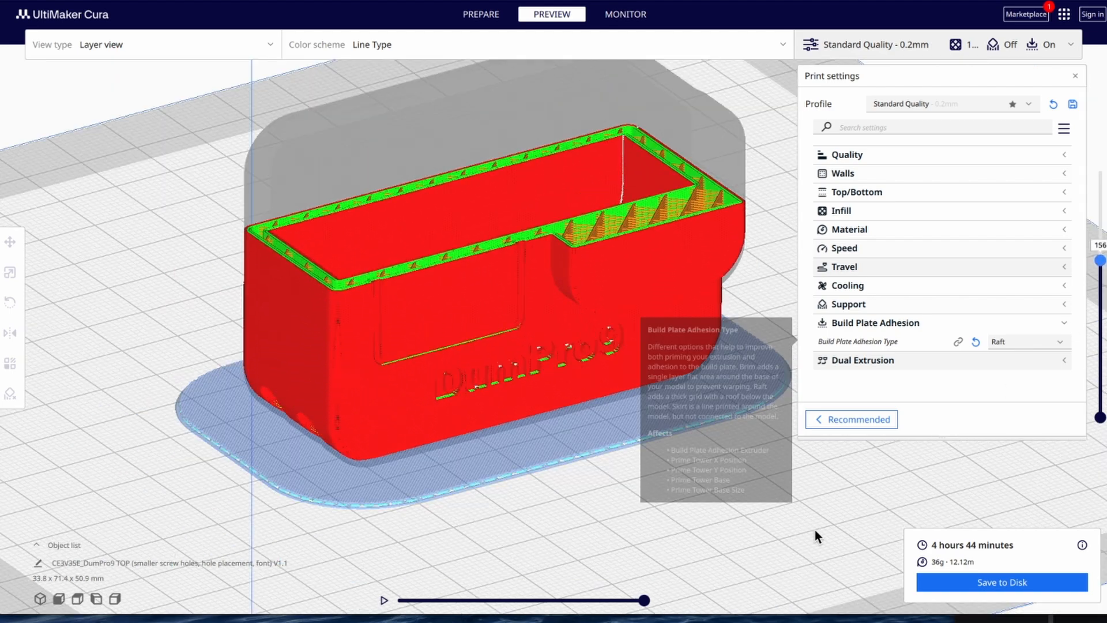
{"action": "left_click_drag", "start_coordinate": [1101, 261], "coordinate": [1099, 400]}
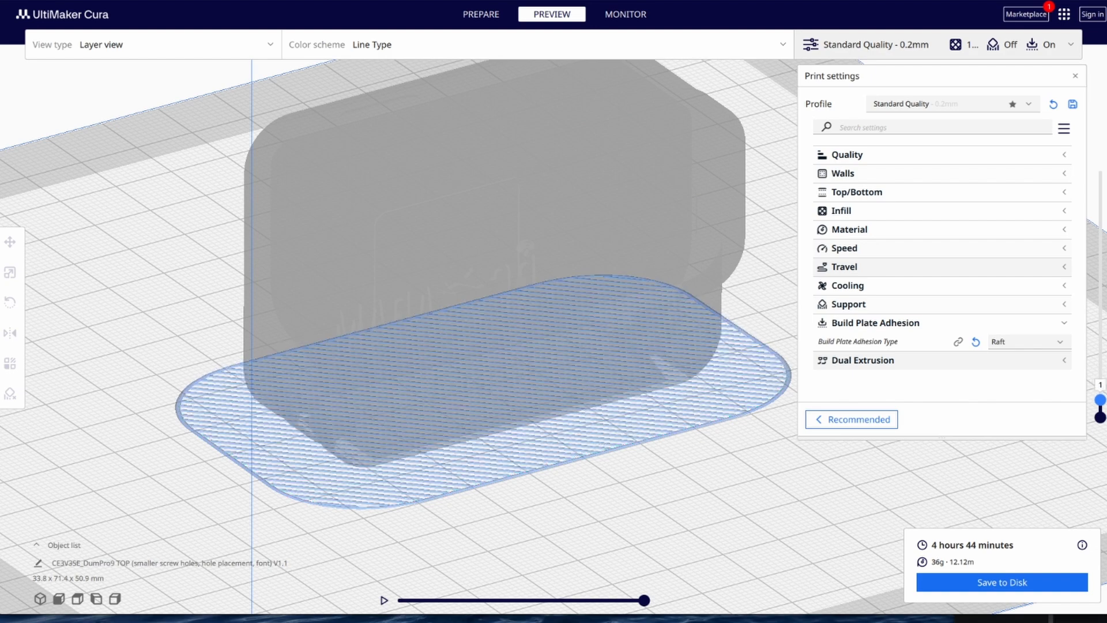
Step: Set the Build Plate Adhesion Type back to Skirt and collapse the Build Plate Adhesion settings
{"action": "left_click", "coordinate": [1058, 341]}
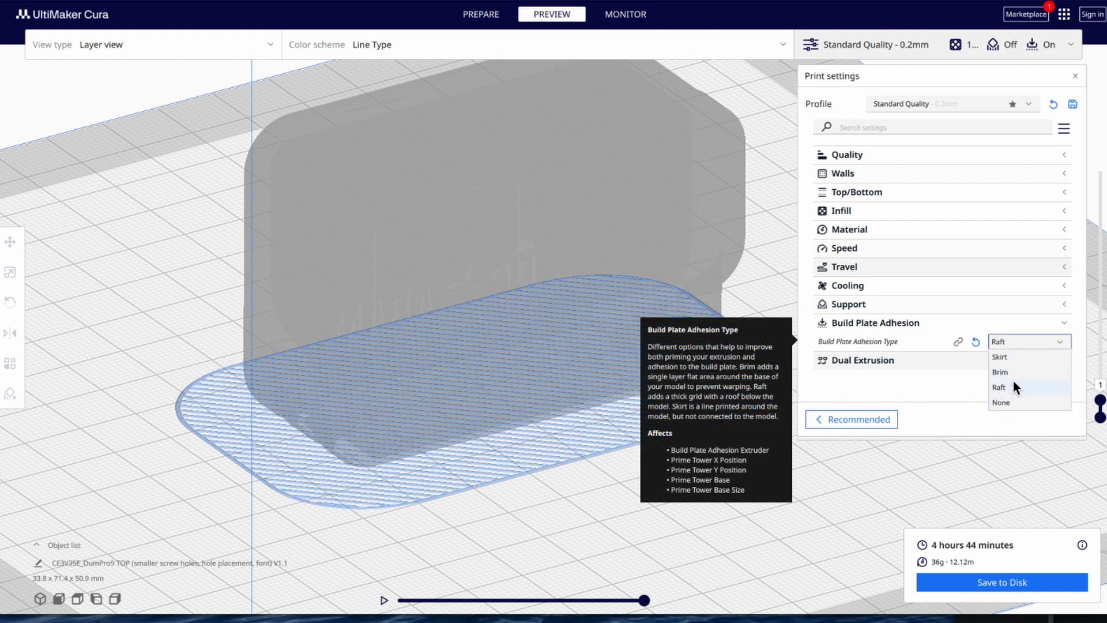
{"action": "left_click", "coordinate": [1011, 356]}
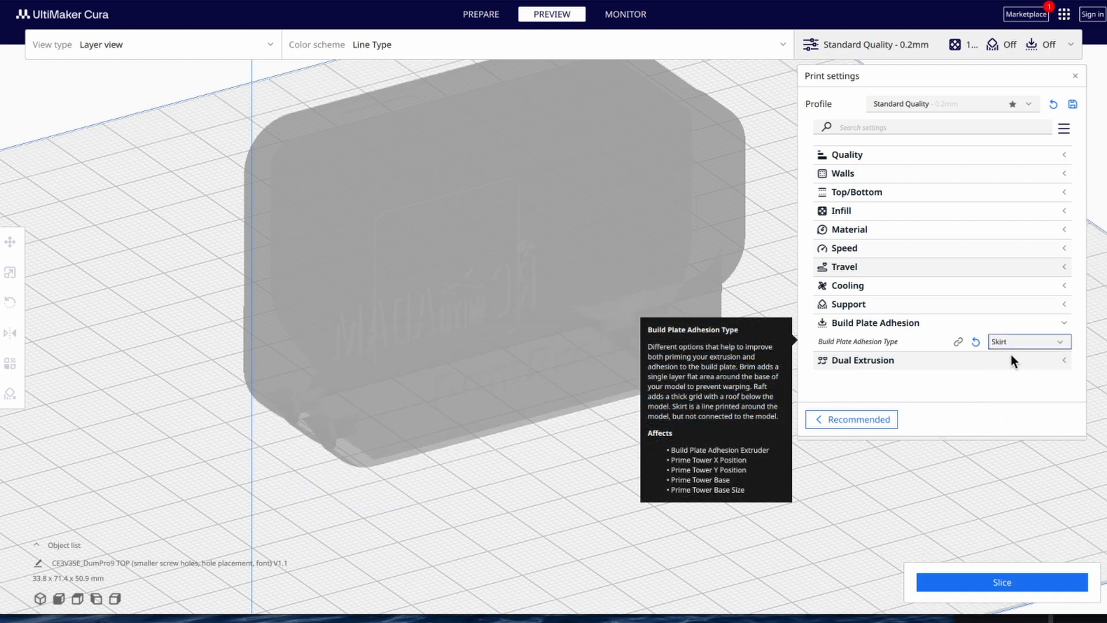
{"action": "left_click", "coordinate": [901, 321]}
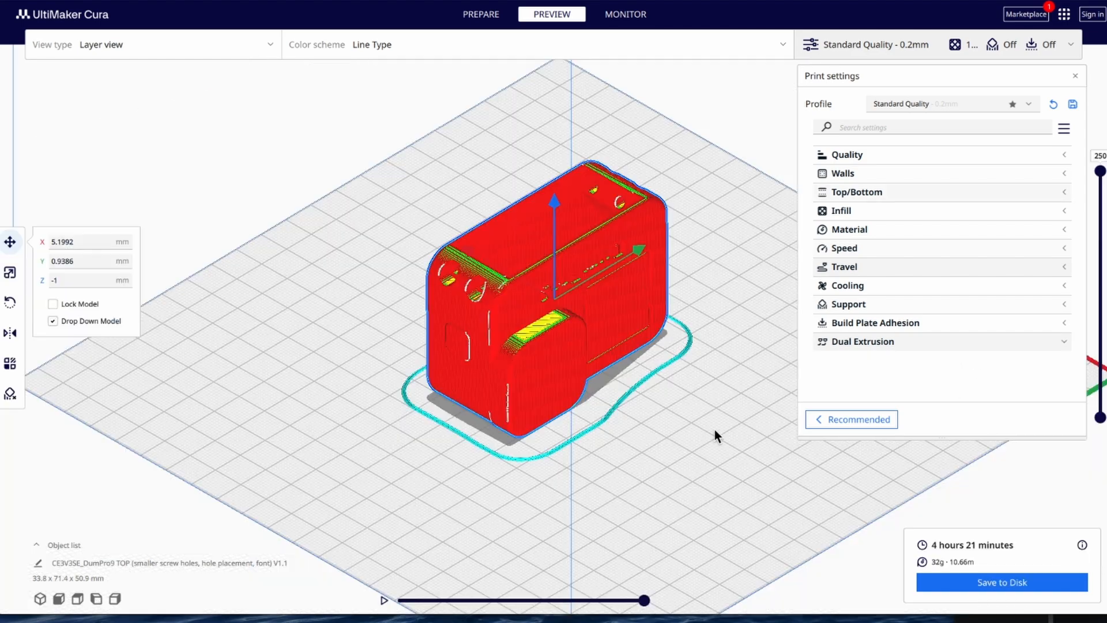
Step: Examine the build plate's origin corner and the orientation of the sliced model on the bed, from the front and from above
{"action": "right_click_drag", "start_coordinate": [715, 429], "coordinate": [388, 389]}
{"action": "middle_click_drag", "start_coordinate": [388, 395], "coordinate": [534, 308]}
{"action": "right_click_drag", "start_coordinate": [336, 458], "coordinate": [423, 490]}
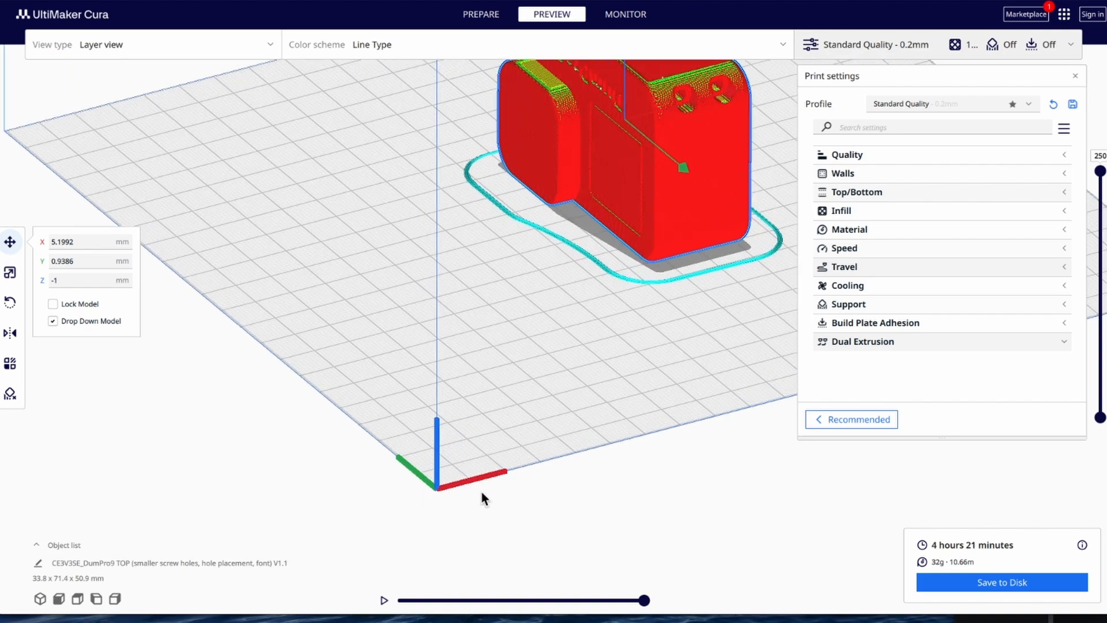
{"action": "right_click_drag", "start_coordinate": [621, 407], "coordinate": [539, 417]}
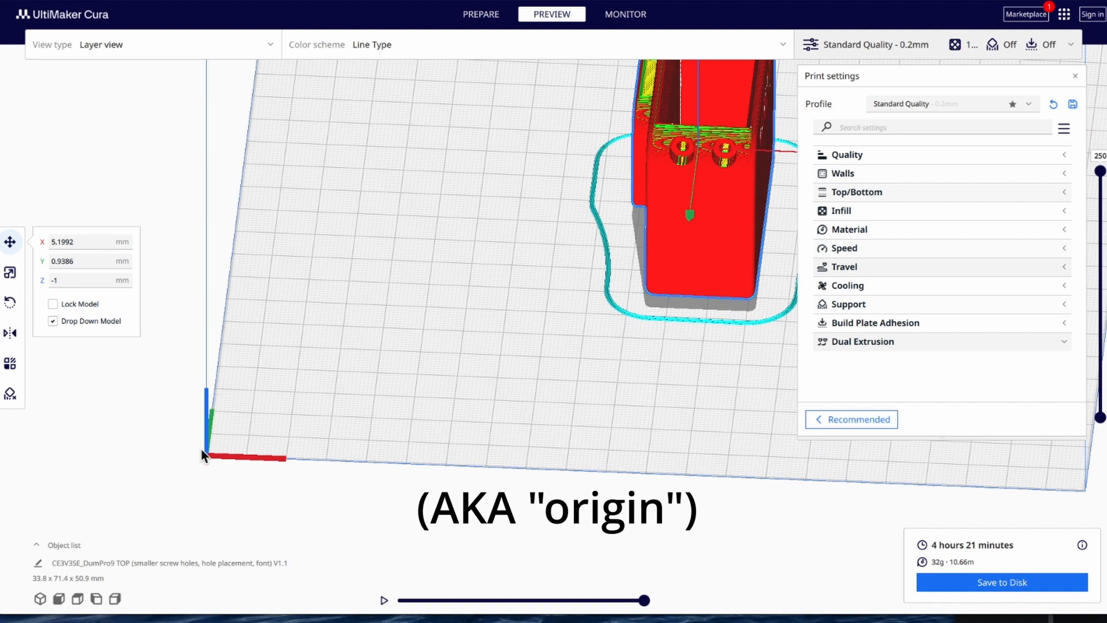
{"action": "right_click_drag", "start_coordinate": [476, 376], "coordinate": [542, 313]}
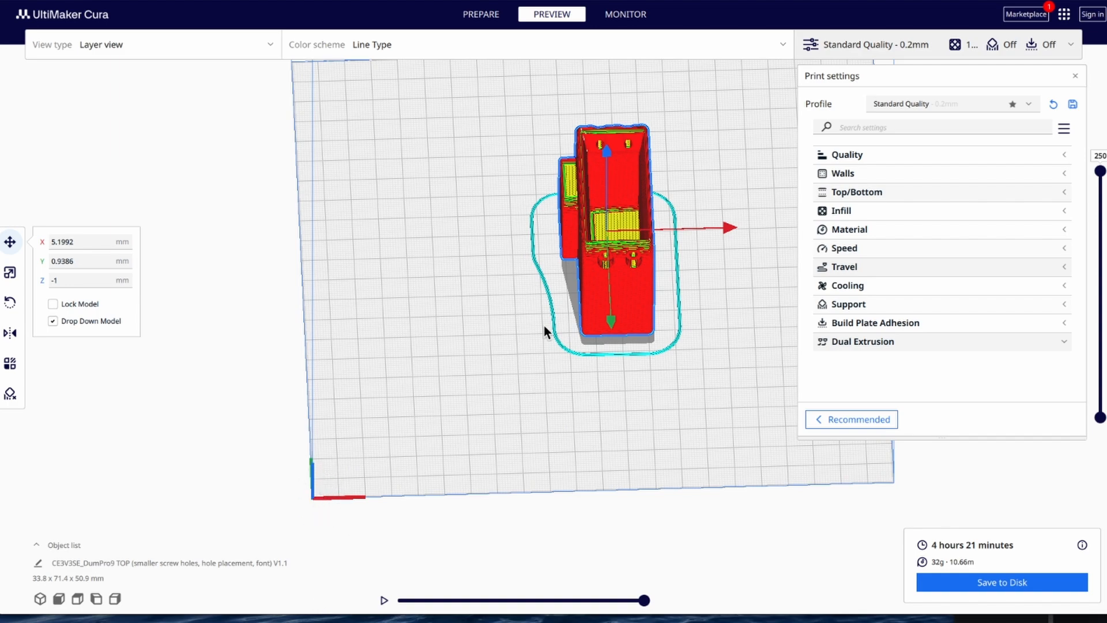
{"action": "right_click_drag", "start_coordinate": [545, 297], "coordinate": [694, 443]}
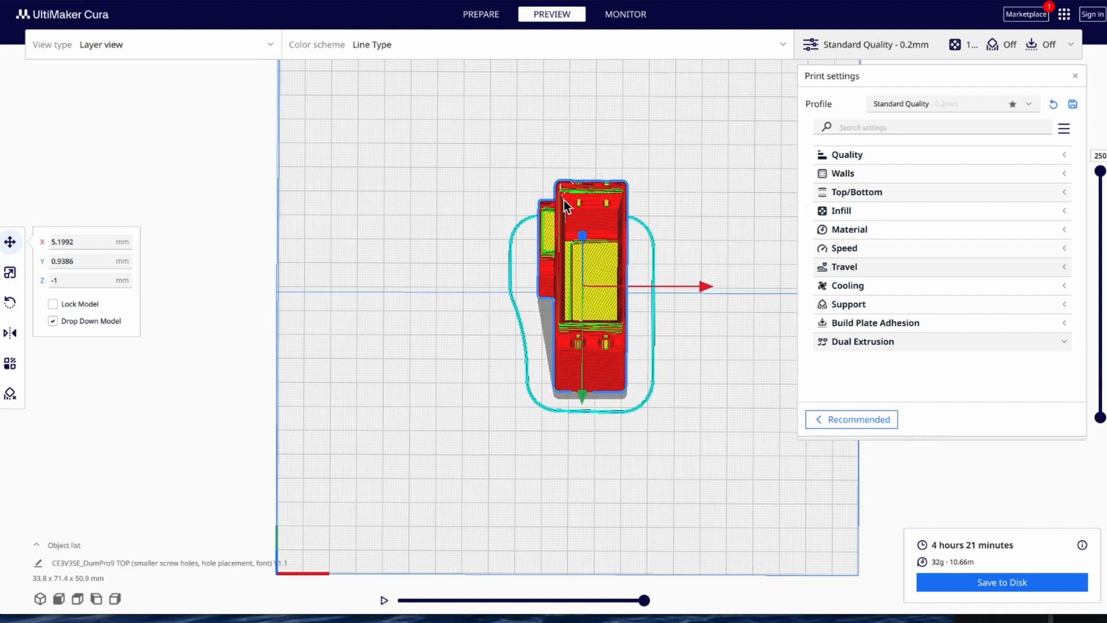
{"action": "right_click_drag", "start_coordinate": [704, 403], "coordinate": [622, 386]}
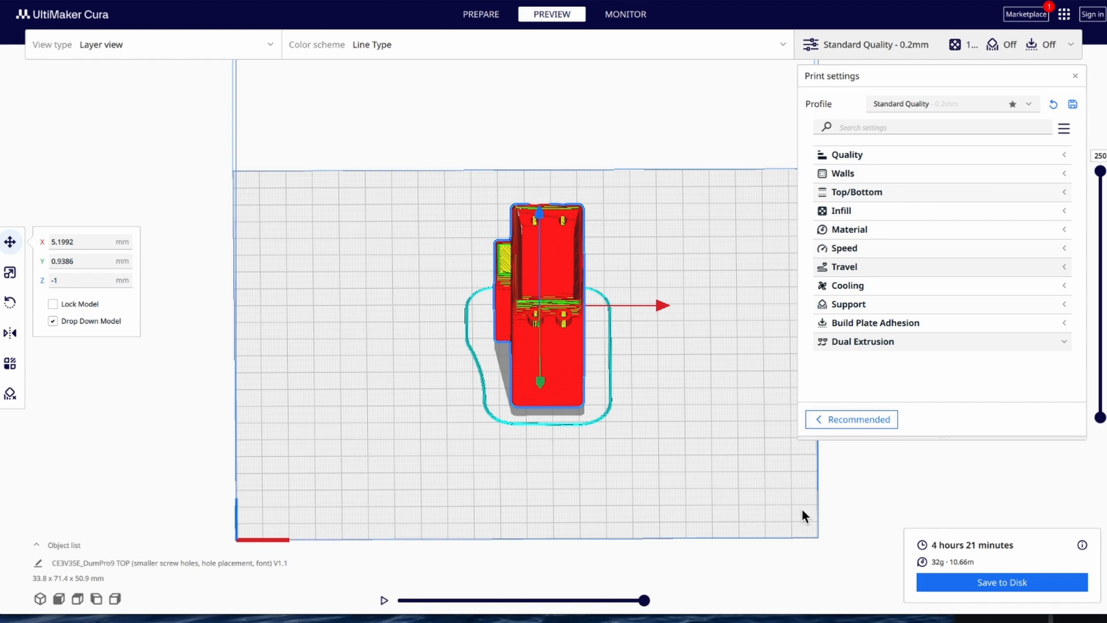
Step: Save the sliced model as a G-code file in the 3D PRINTING folder, keeping the suggested file name ending in V1.1.gcode
{"action": "left_click", "coordinate": [1020, 586]}
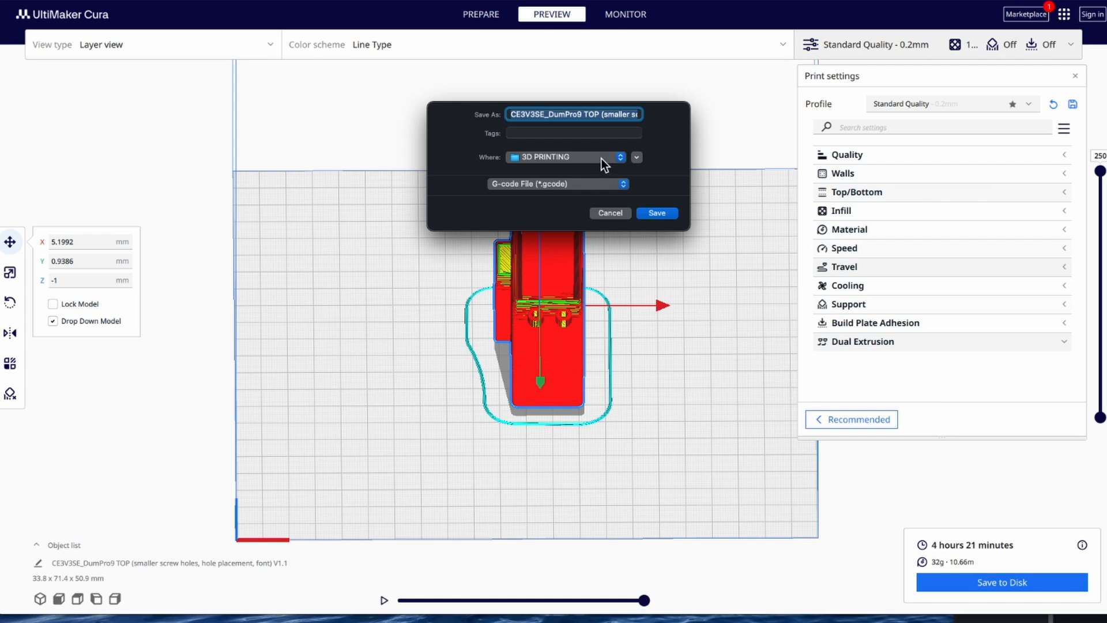
{"action": "left_click", "coordinate": [587, 117]}
{"action": "left_click_drag", "start_coordinate": [620, 116], "coordinate": [673, 121]}
{"action": "left_click", "coordinate": [623, 114]}
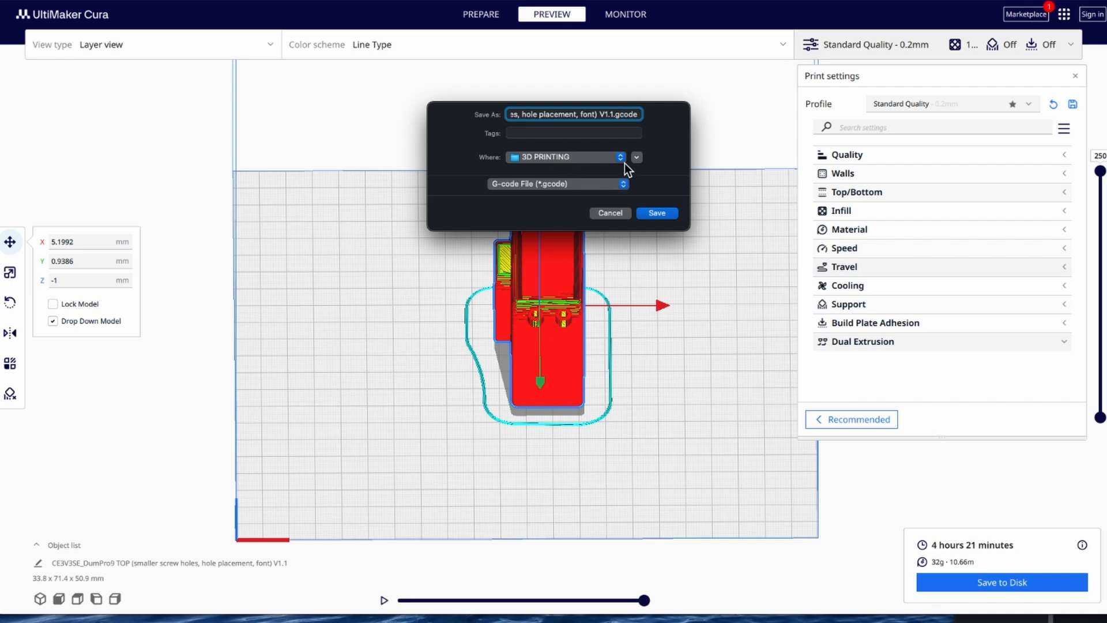
{"action": "left_click", "coordinate": [657, 212]}
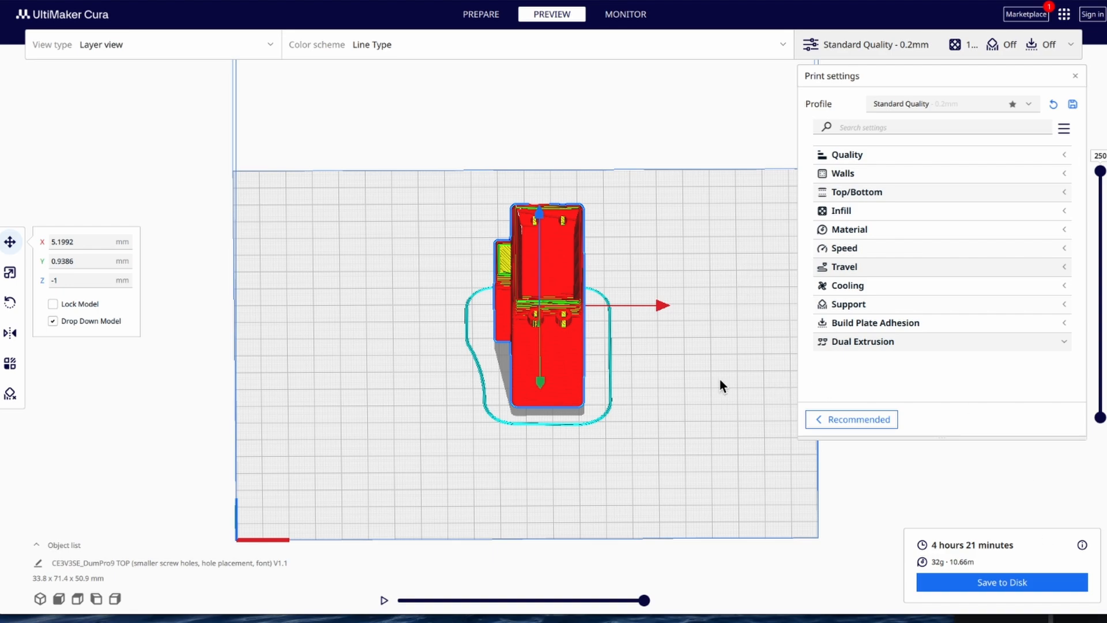
{"action": "right_click_drag", "start_coordinate": [682, 417], "coordinate": [627, 401]}
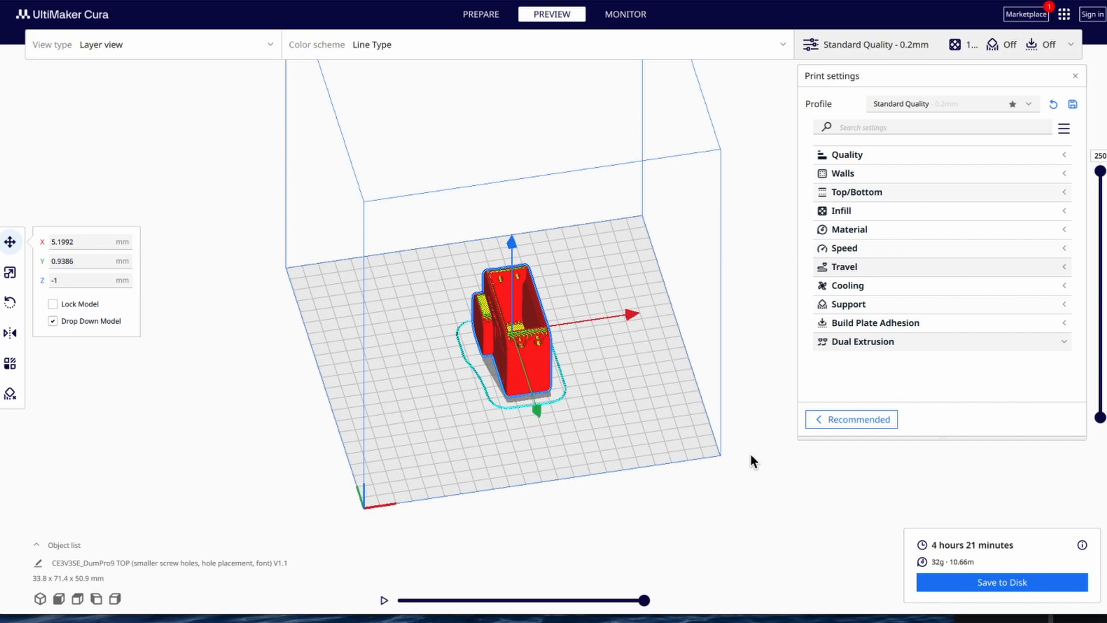